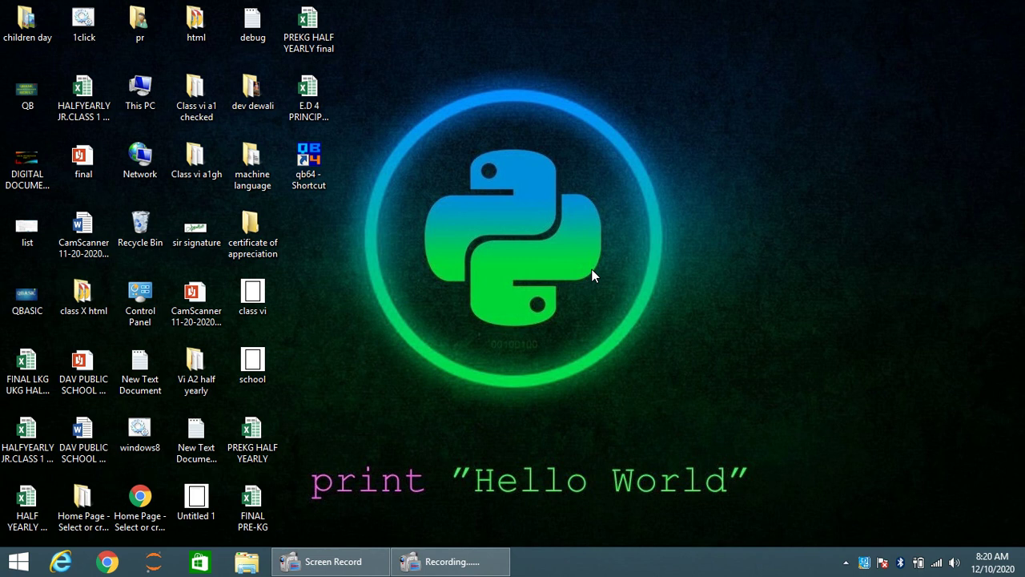
- Search the computer for calc and launch OpenOffice Calc with a blank spreadsheet
key(super)
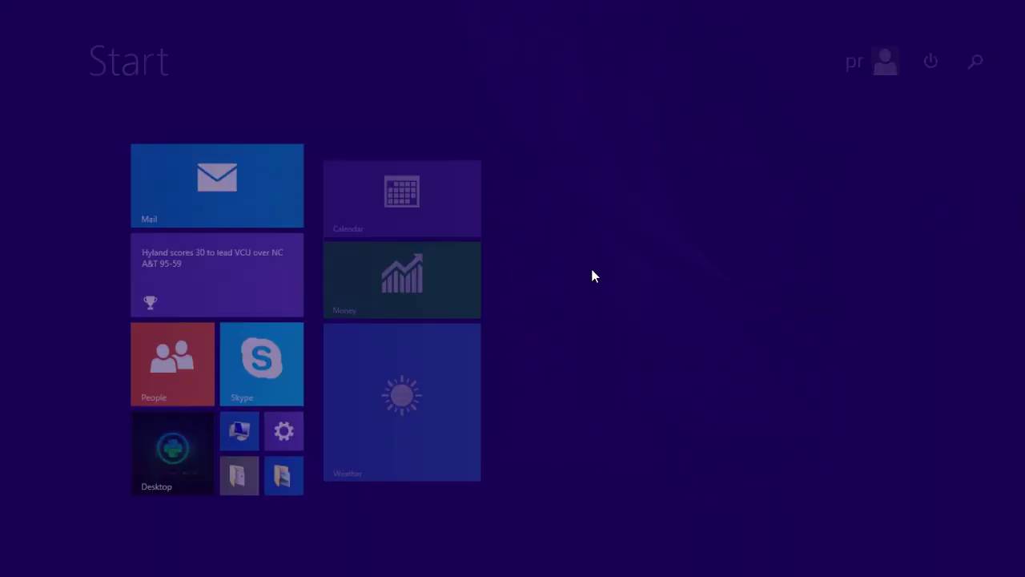
text(calc)
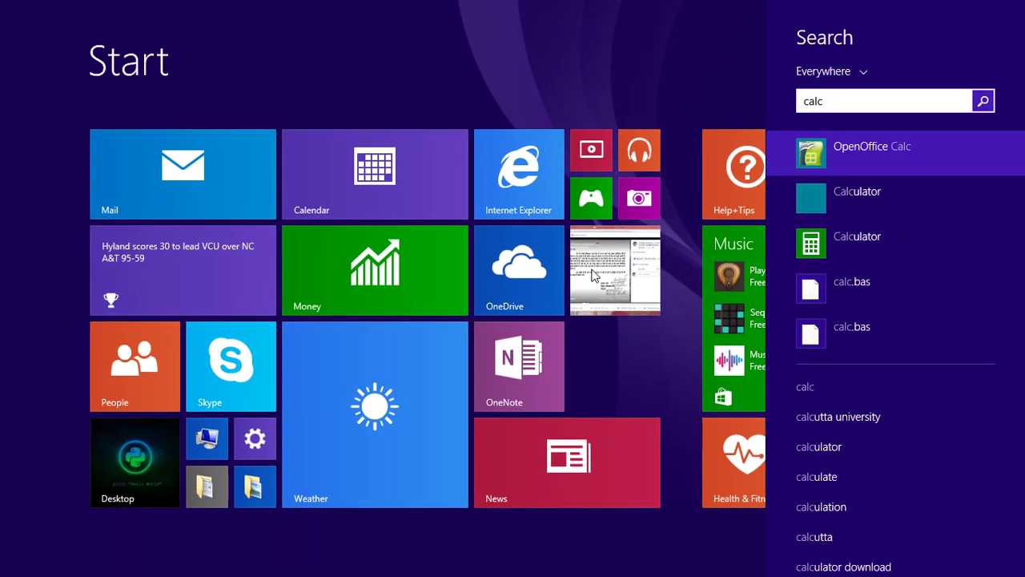
key(Return)
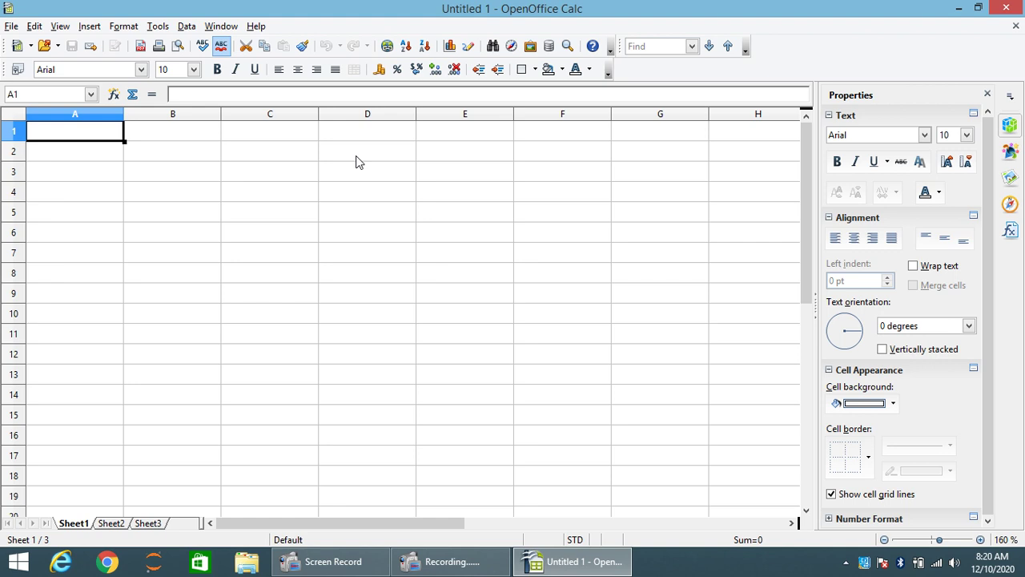
- Enter the heading R.No. in cell A1 and the starting numbers 1 and 2 in A2 and A3
text(R.N)
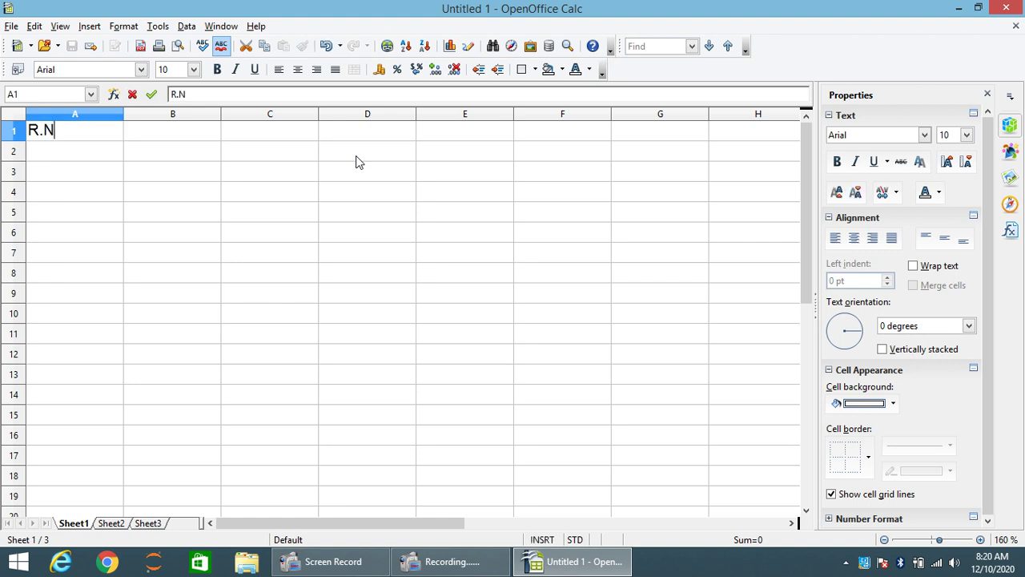
text(o.)
key(Return)
text(1)
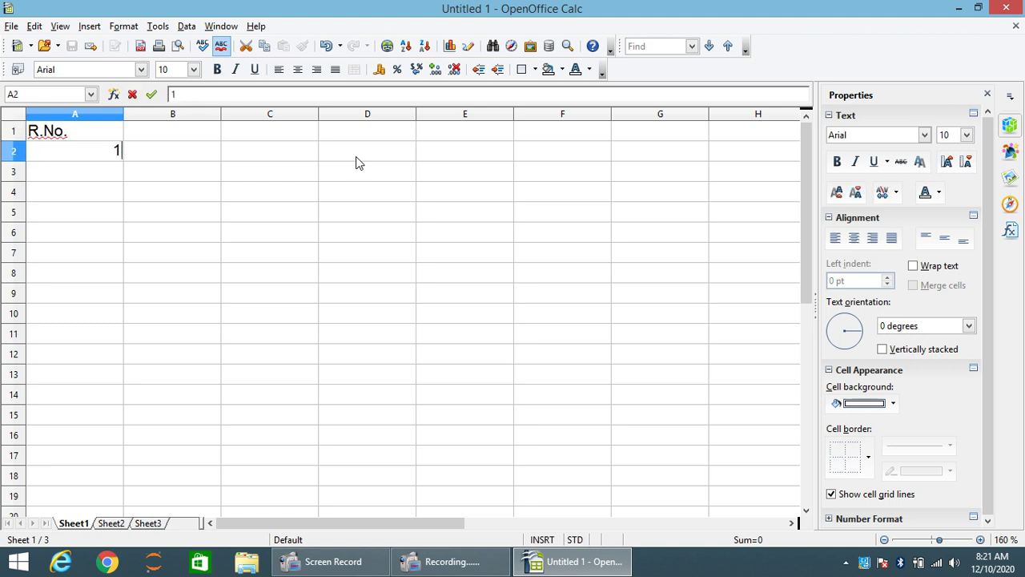
key(Return)
text(2)
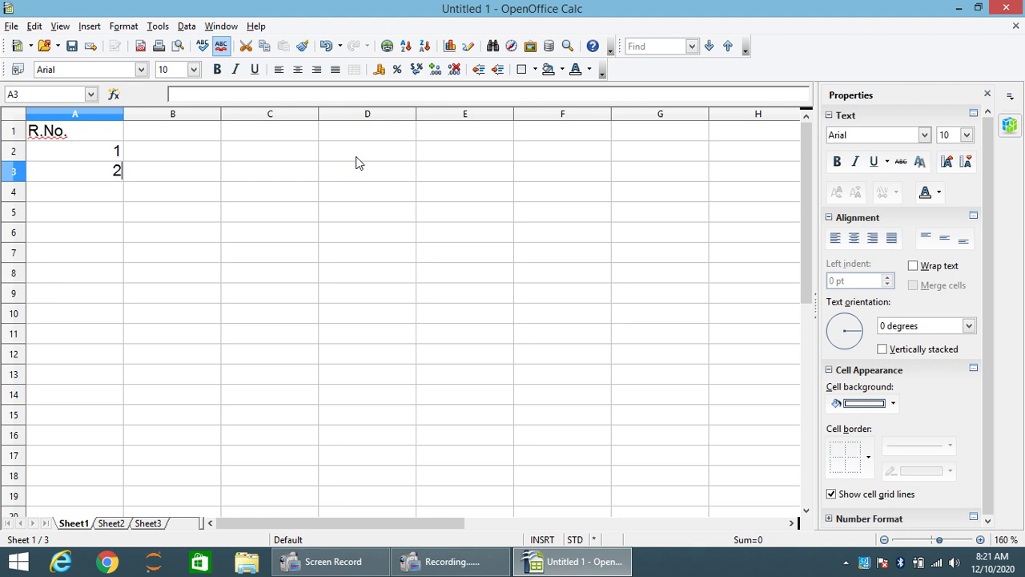
key(Return)
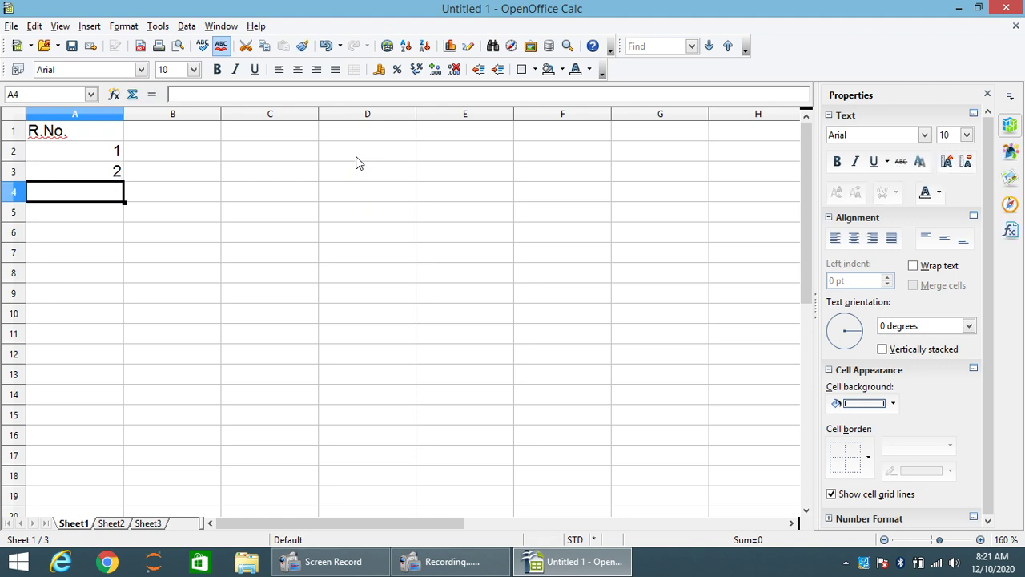
- Extend the number series from A2:A3 down to cell A11 so it runs up to 10
click(80, 154)
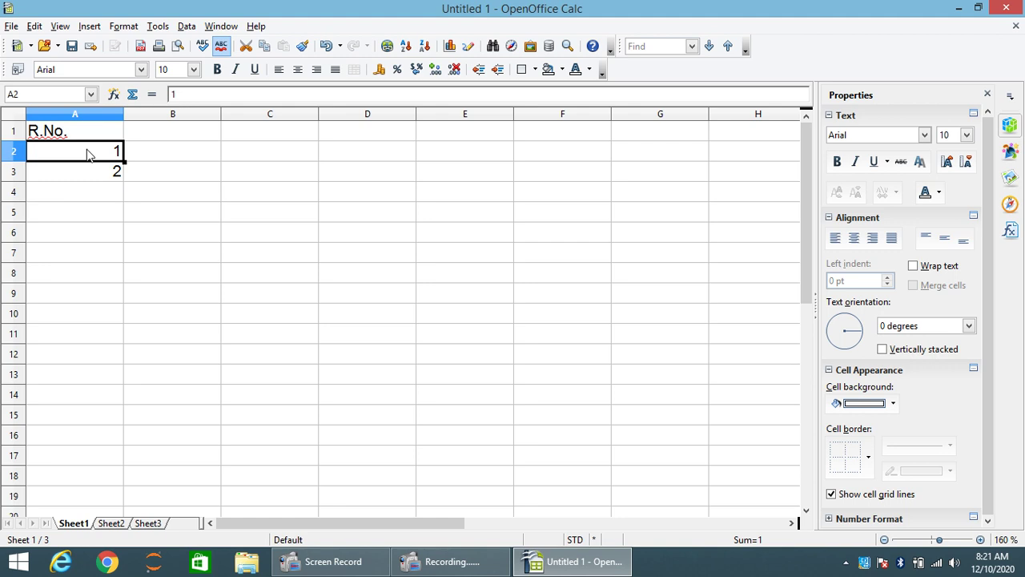
drag(89, 154, 87, 169)
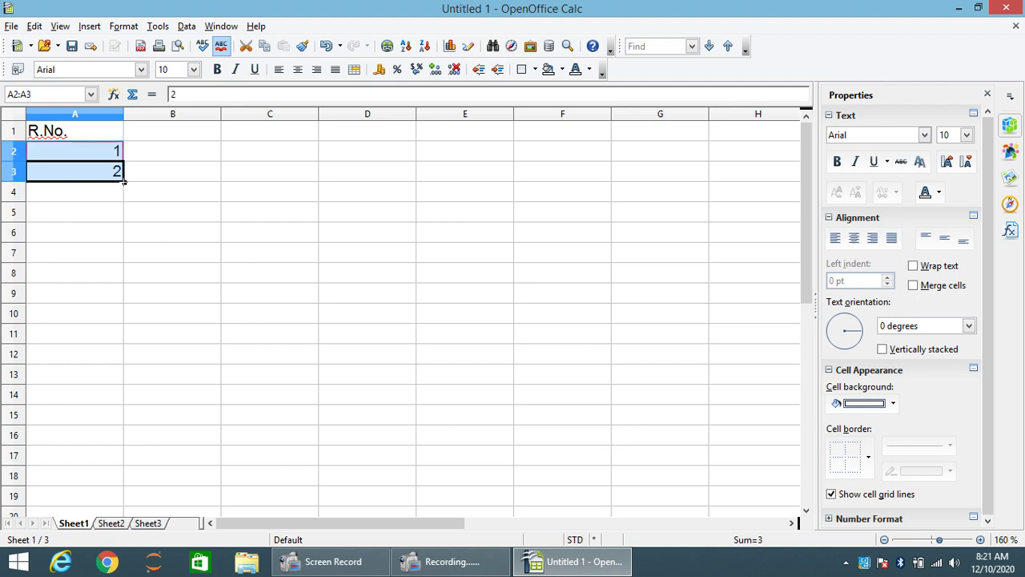
drag(124, 182, 122, 344)
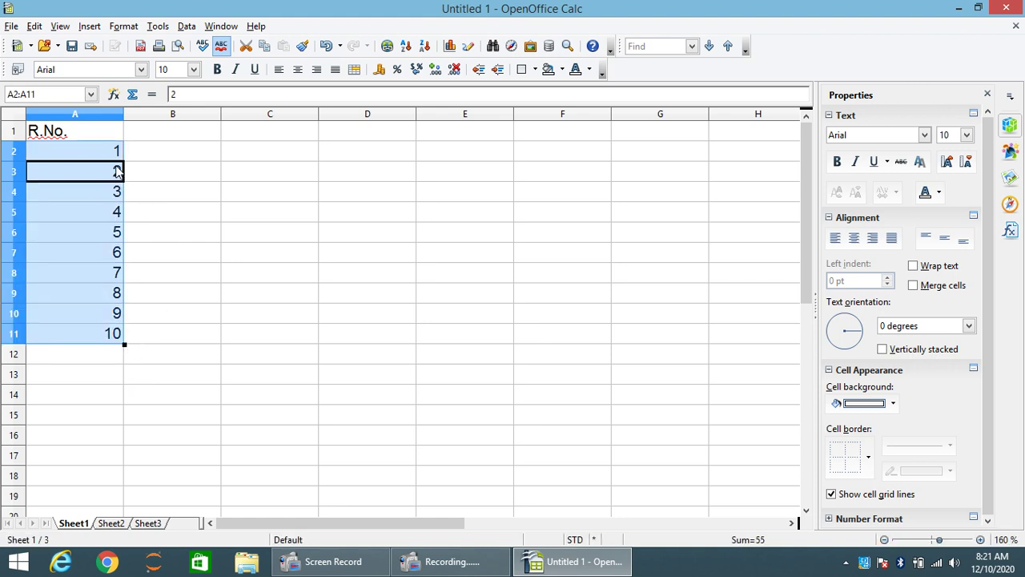
click(96, 334)
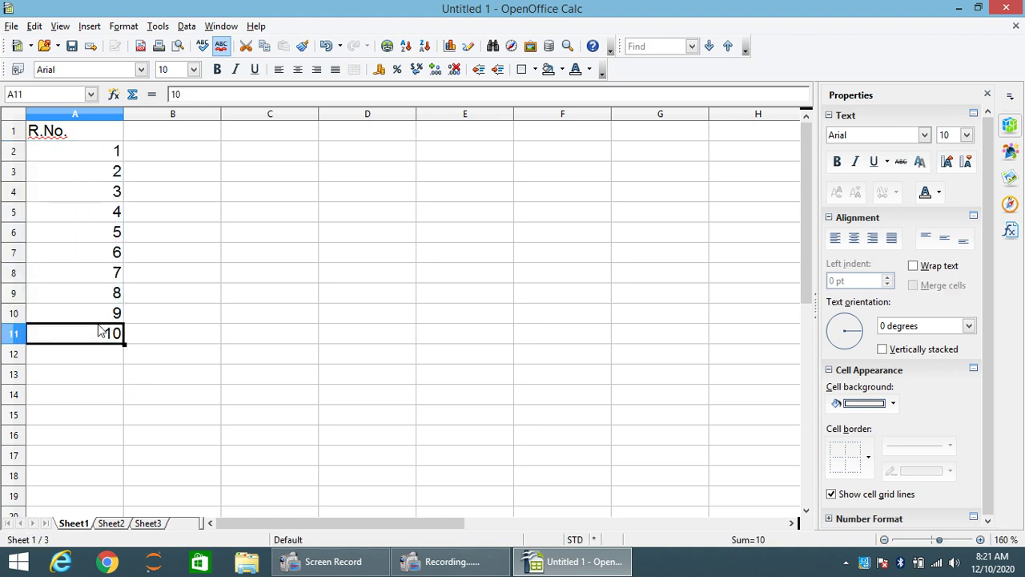
- Enter the heading Name in cell B1
click(149, 136)
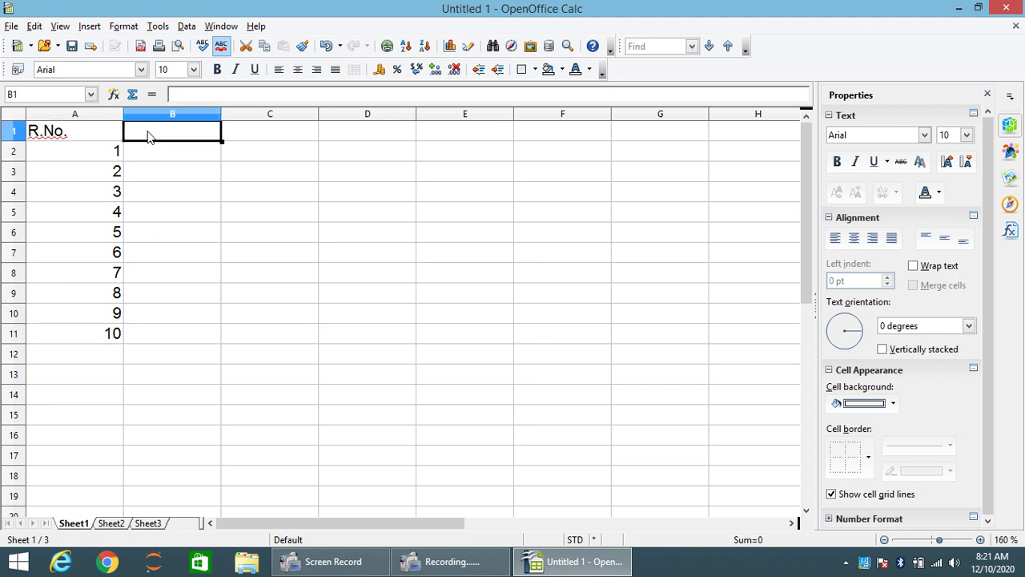
text(Name)
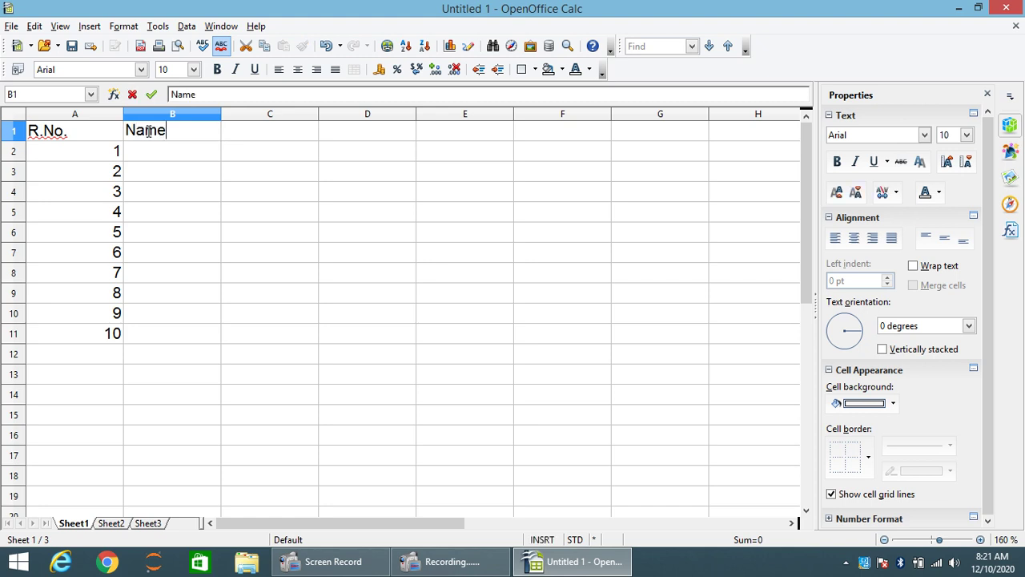
key(Return)
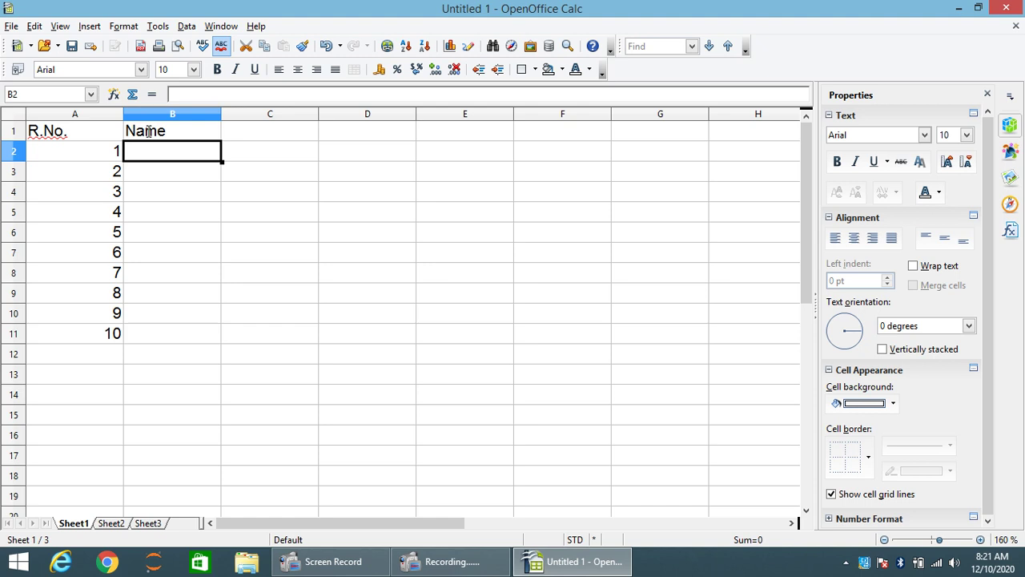
- Fill in a person's first name for each of roll numbers 1 to 5, in cells B2 to B6
text(Amit)
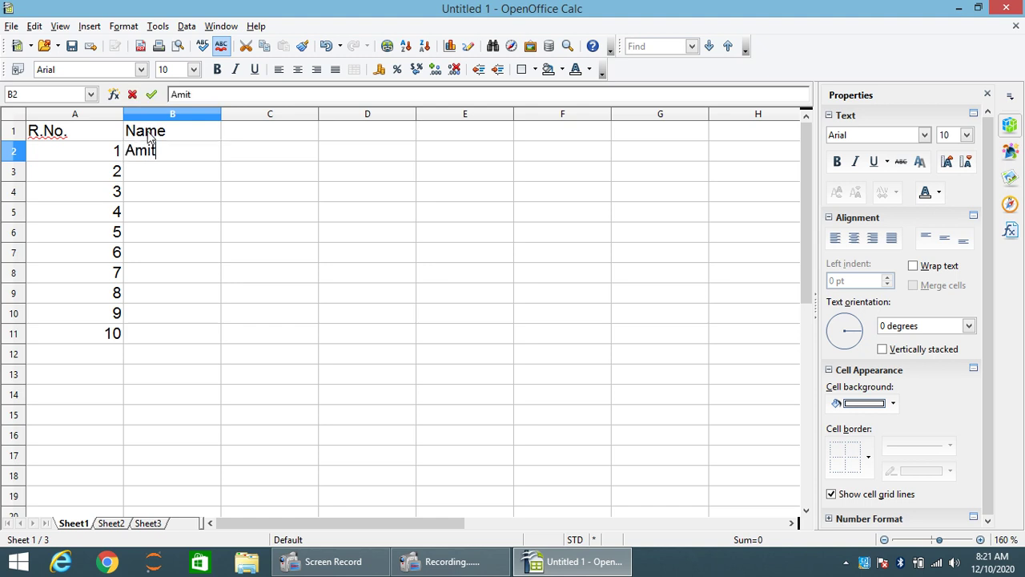
key(Return)
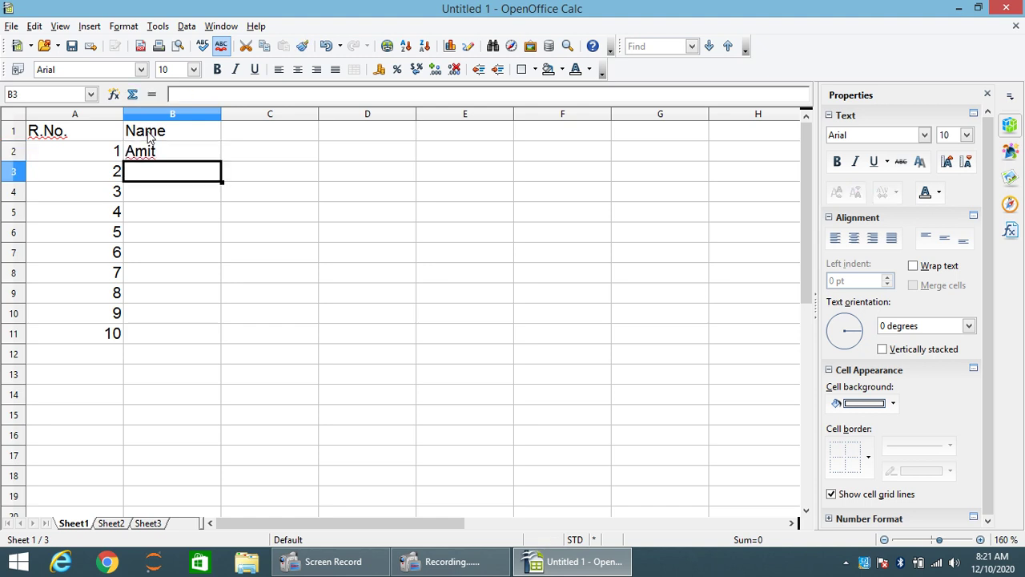
text(Arun)
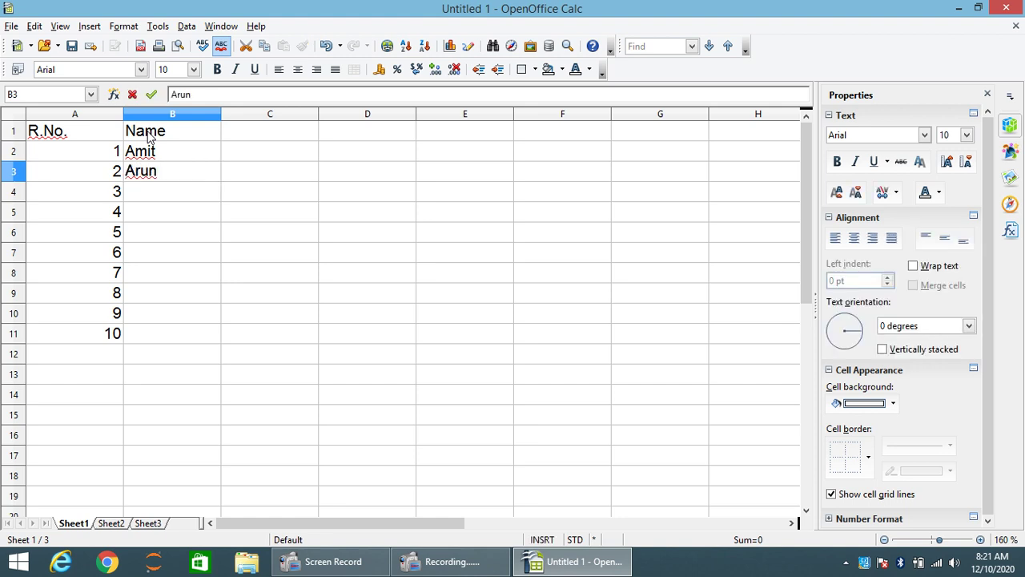
key(Return)
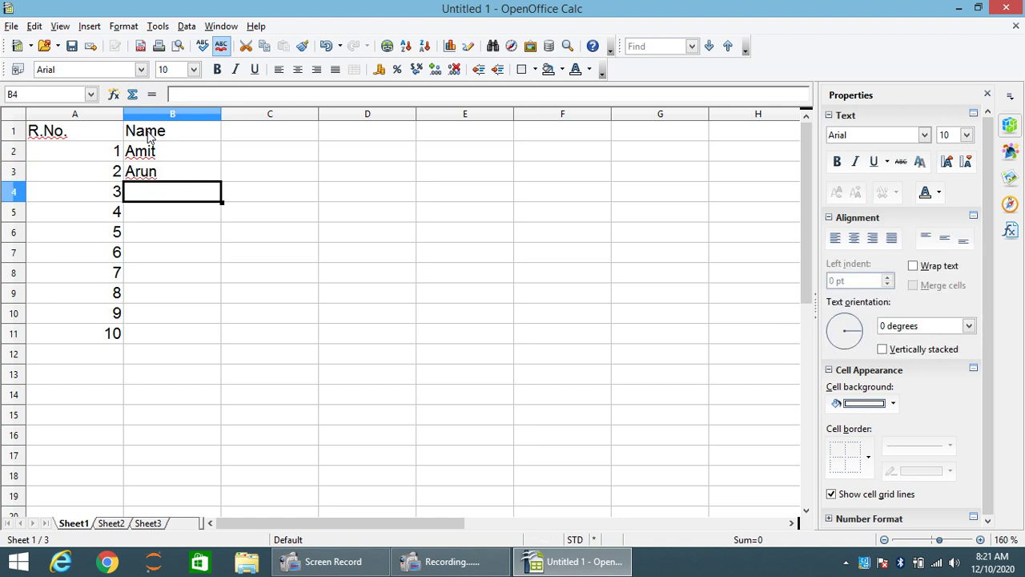
text(Anil)
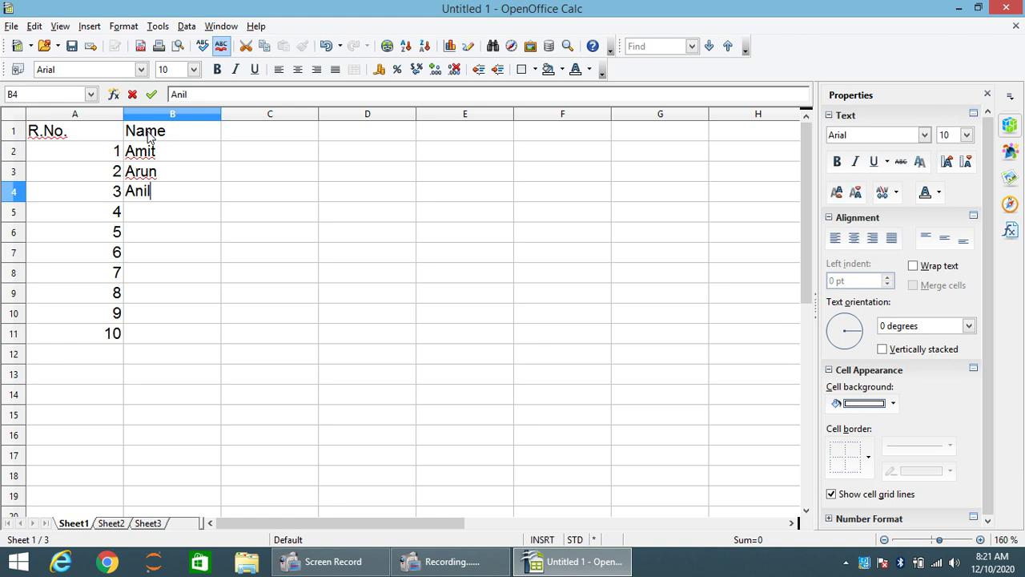
key(Return)
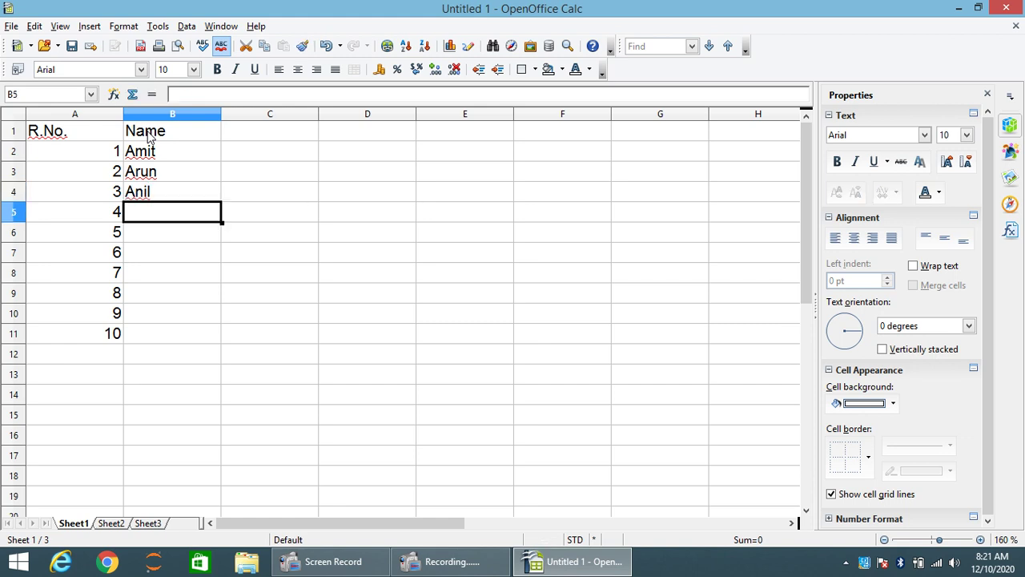
text(Prince)
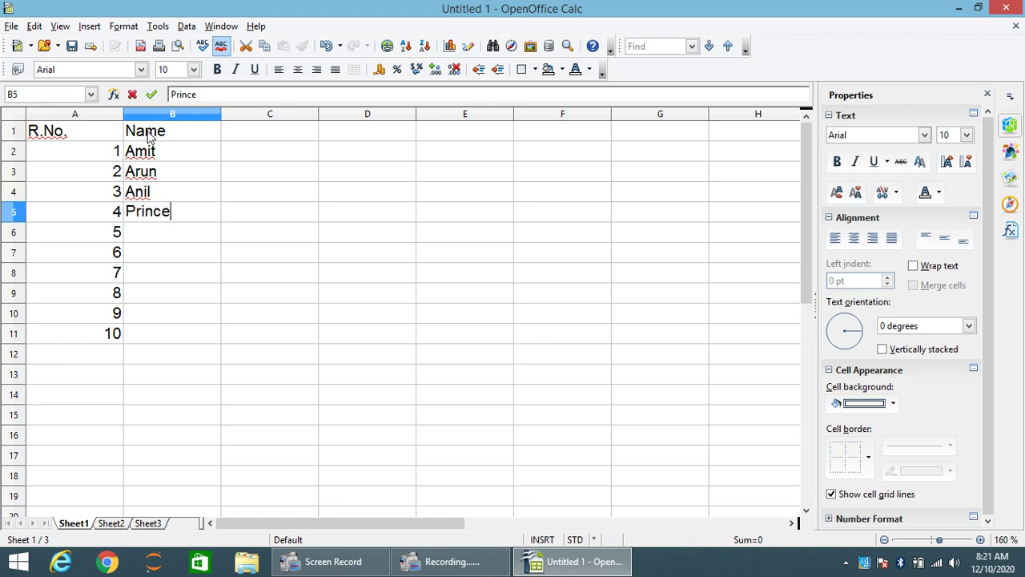
key(Return)
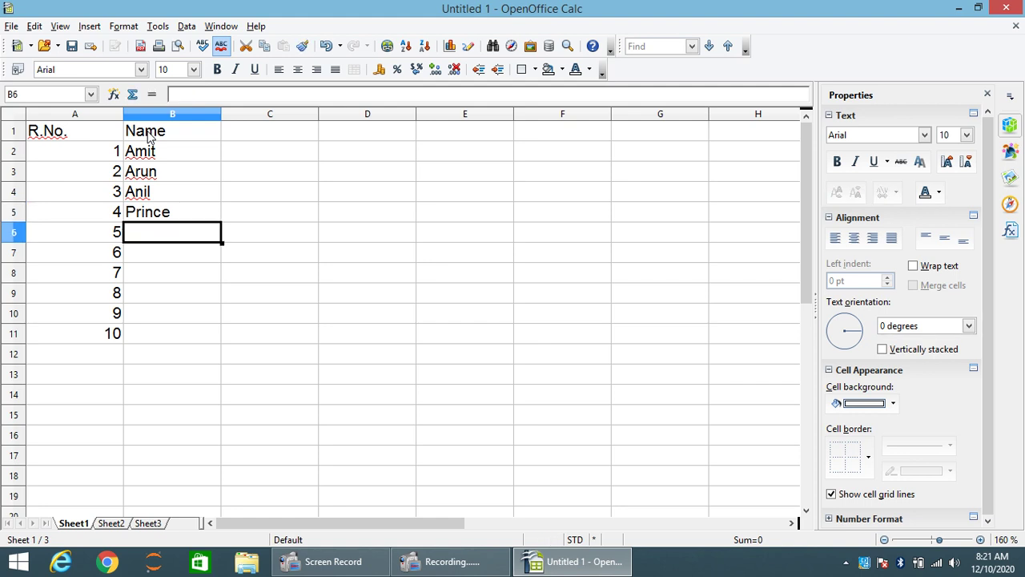
text(K)
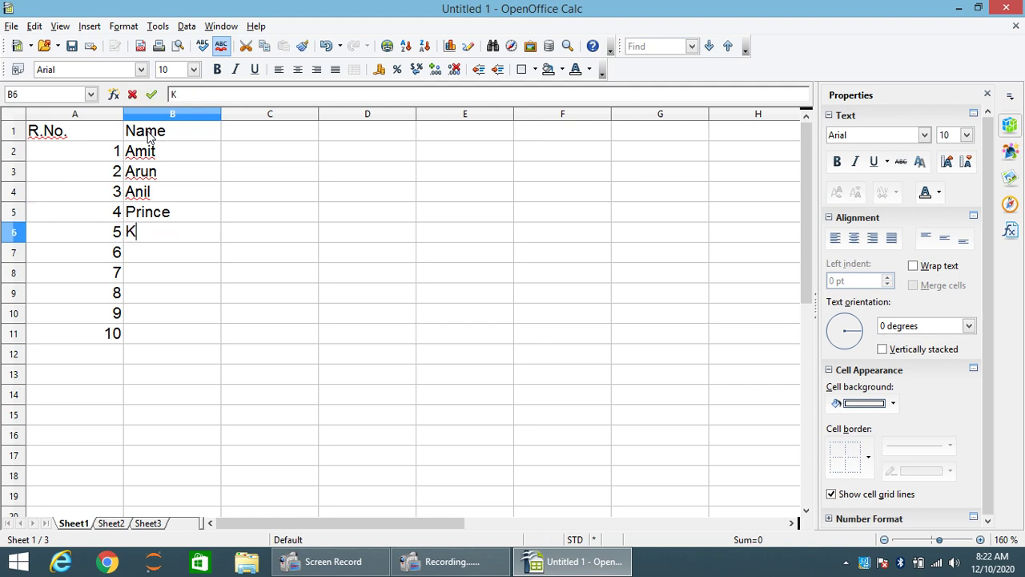
text(avya)
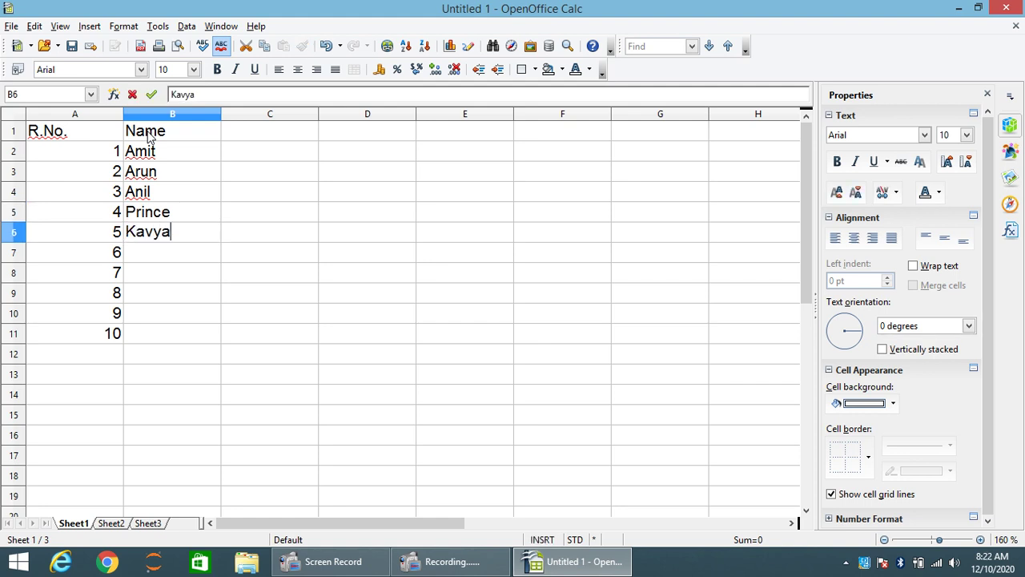
key(Return)
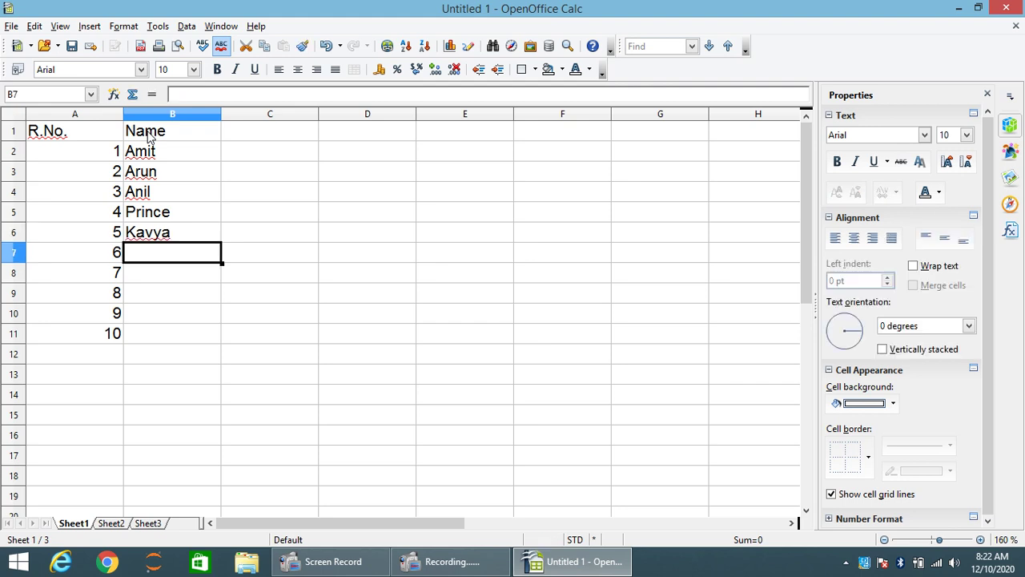
- Complete the Name column with a person's first name for roll numbers 6 to 10, in cells B7 to B11
text(Paru)
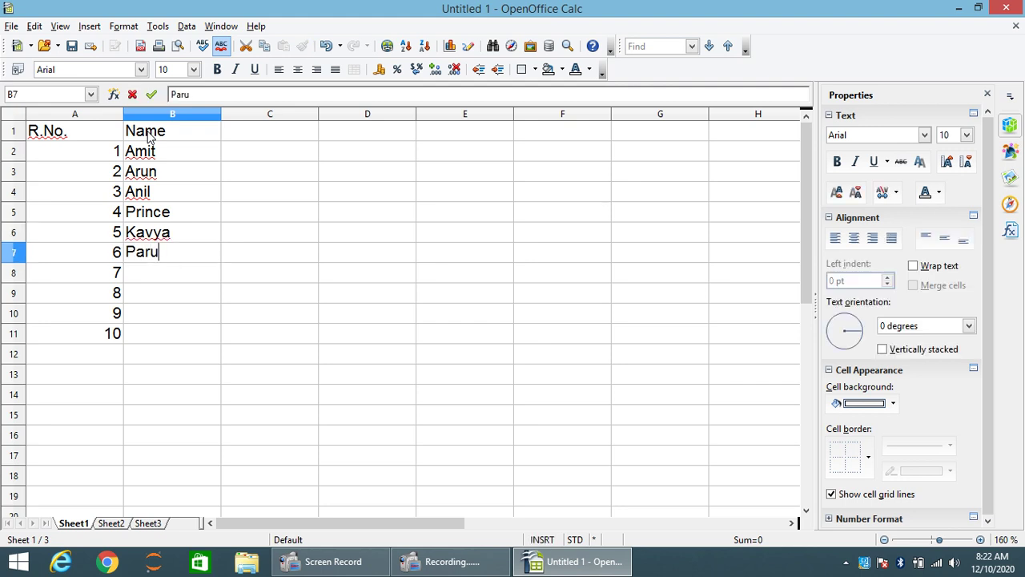
text(l)
key(Return)
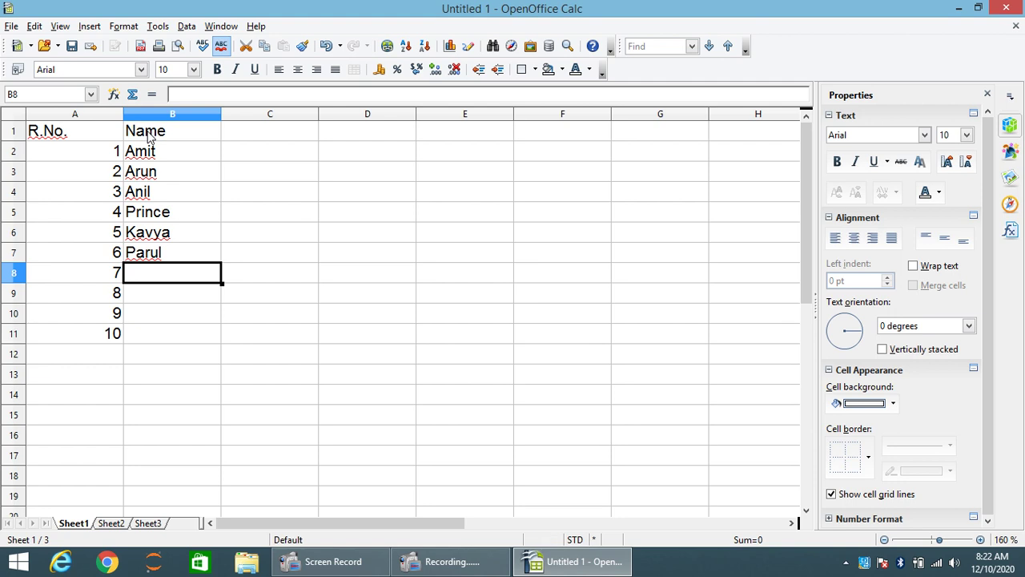
text(Pooja)
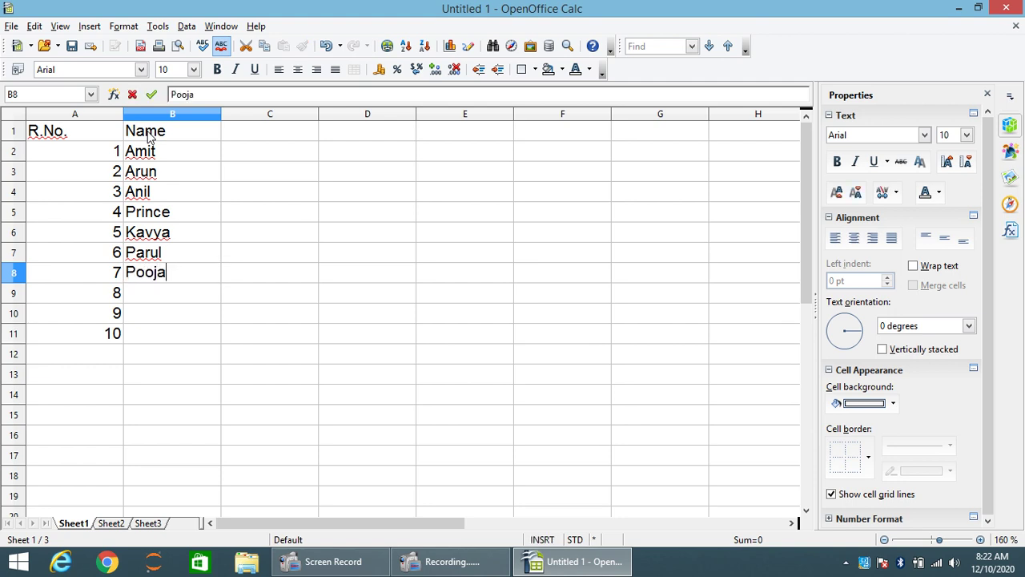
key(Return)
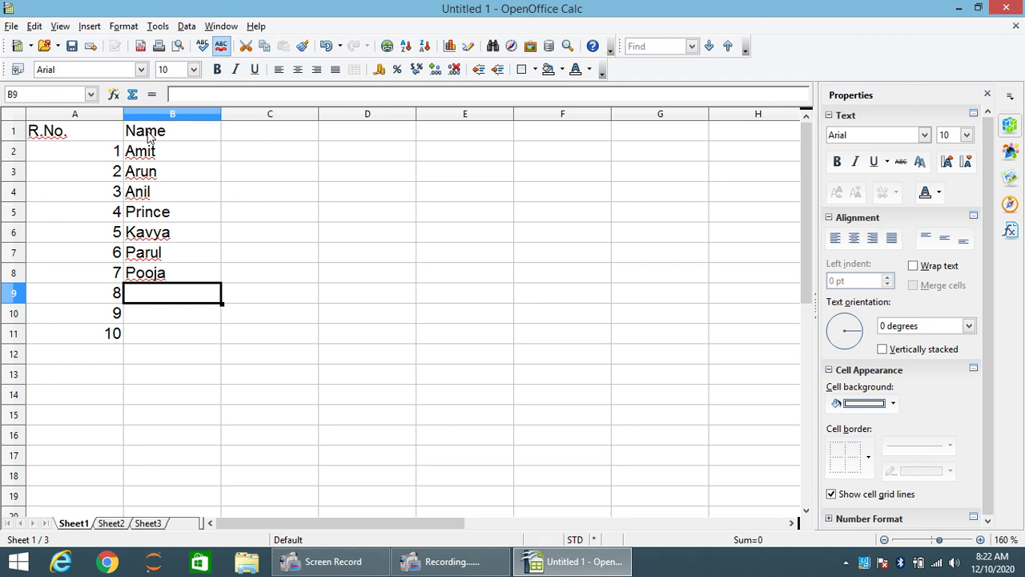
text(Shrish)
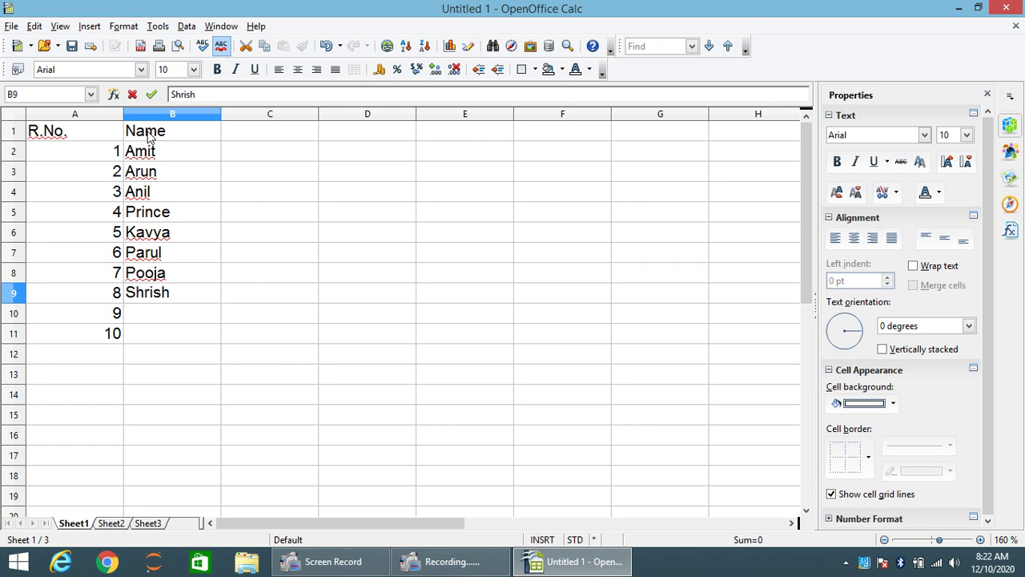
key(Return)
text(Anita)
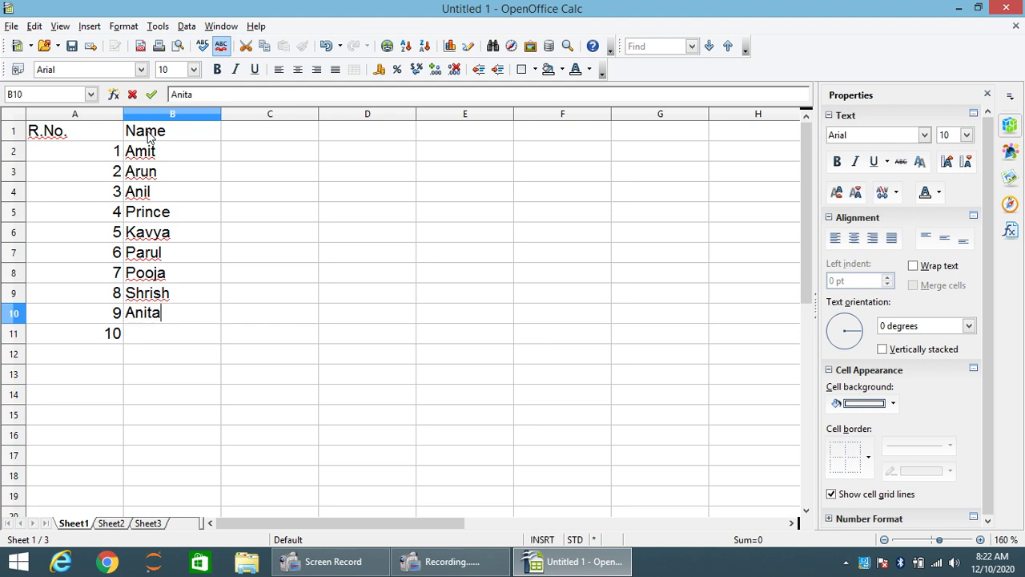
key(Return)
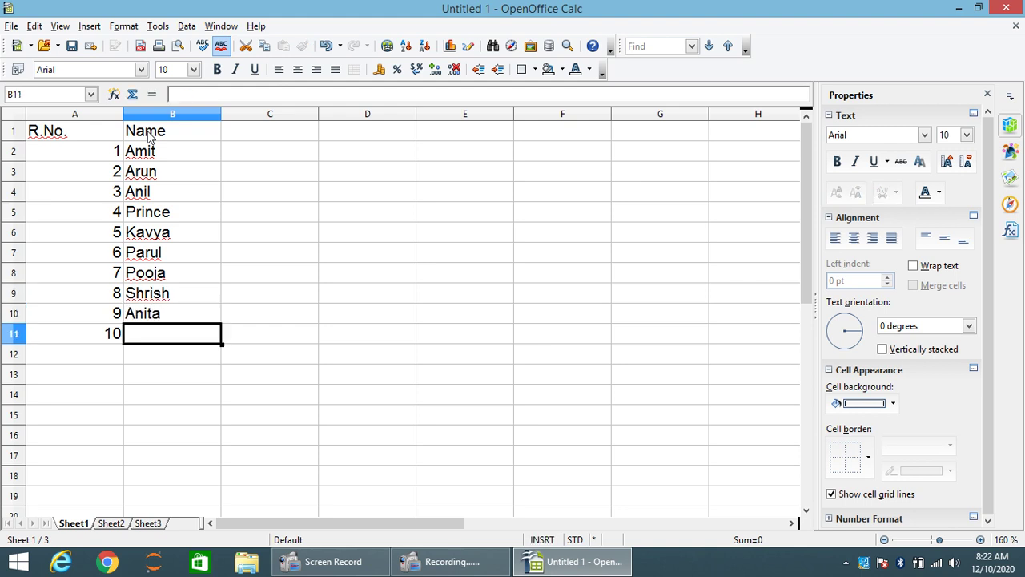
text(Divya)
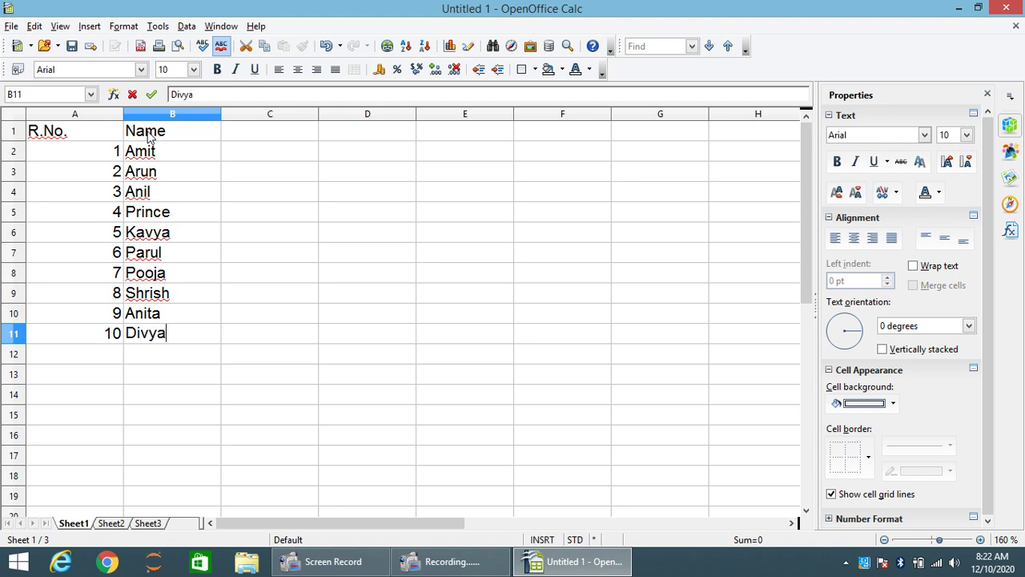
key(Return)
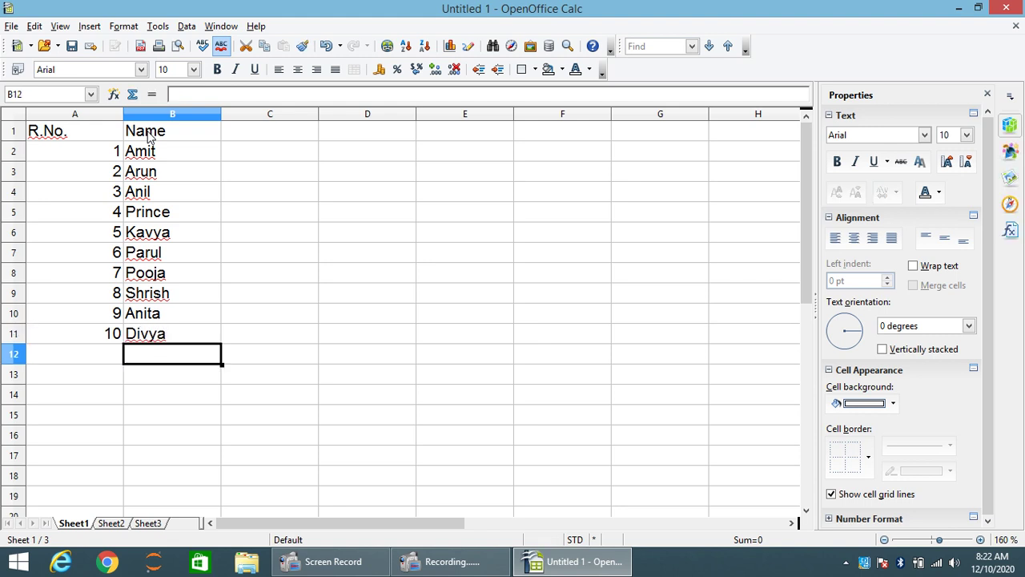
- Enter the subject headings English, Hindi and Maths in cells C1 to E1
key(Right)
key(Up)
key(Up)
key(Up)
key(Up)
key(Up)
key(Up)
key(Up)
key(Up)
key(Up)
key(Up)
key(Up)
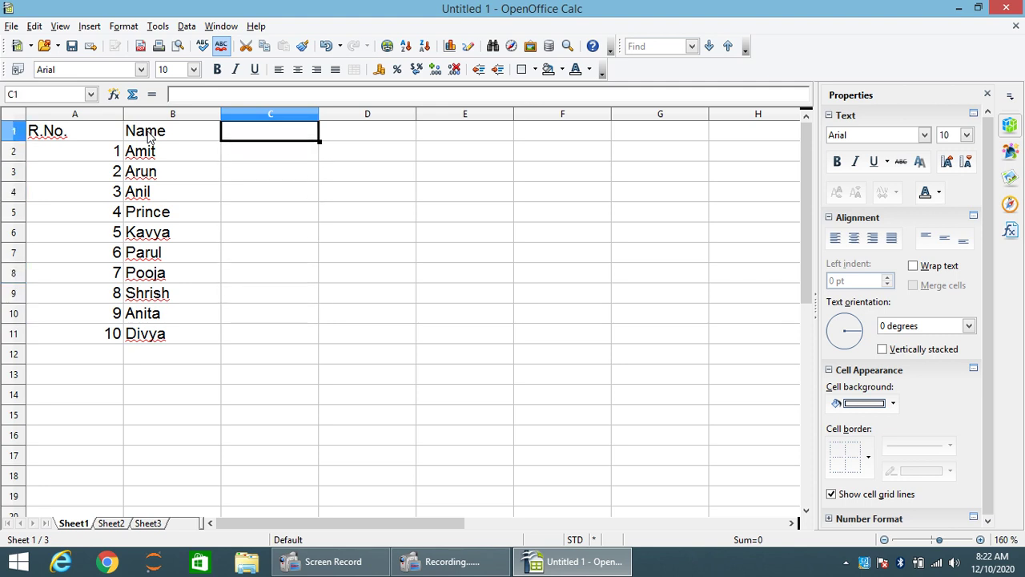
text(Englis)
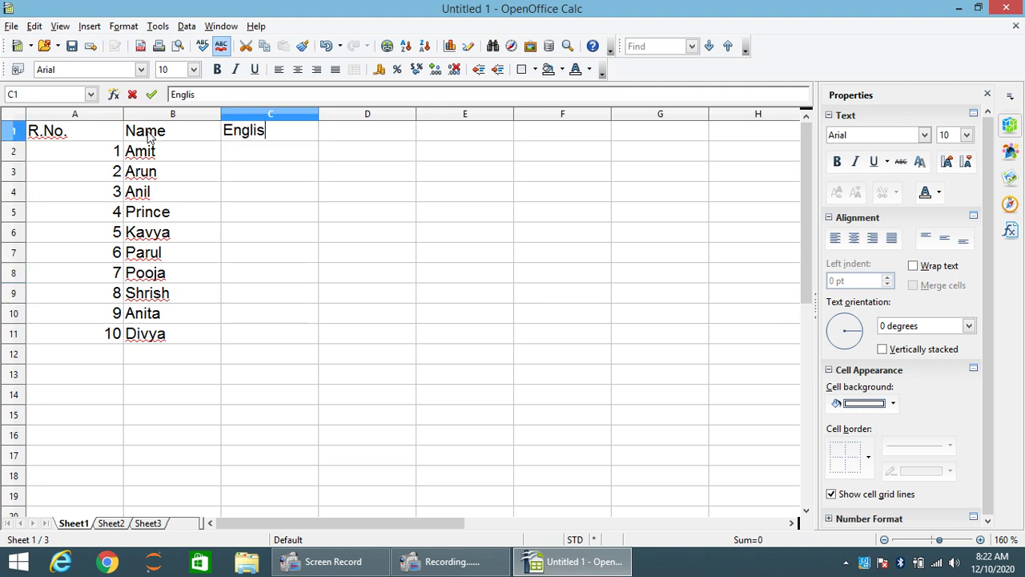
text(h)
key(Tab)
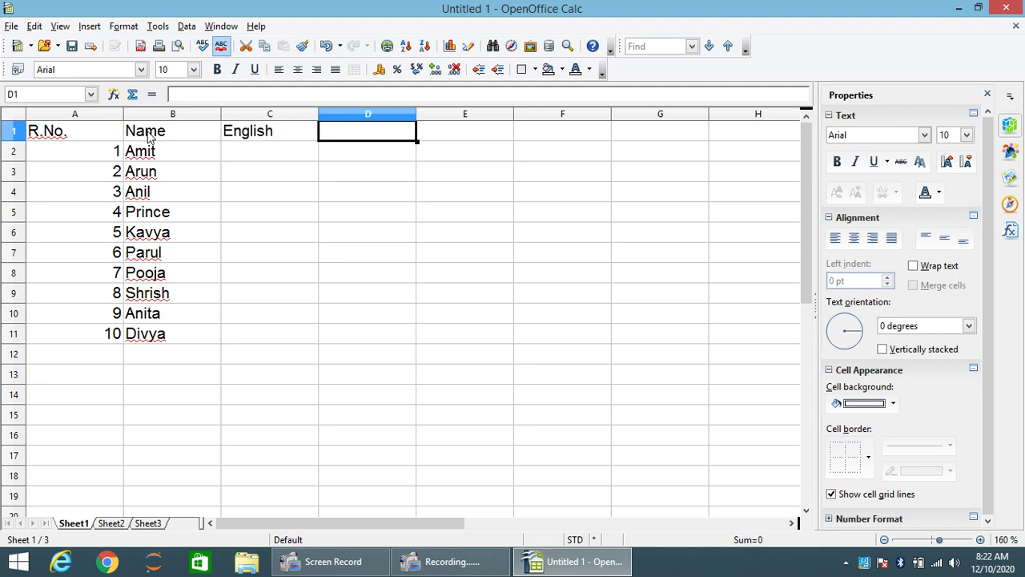
text(H)
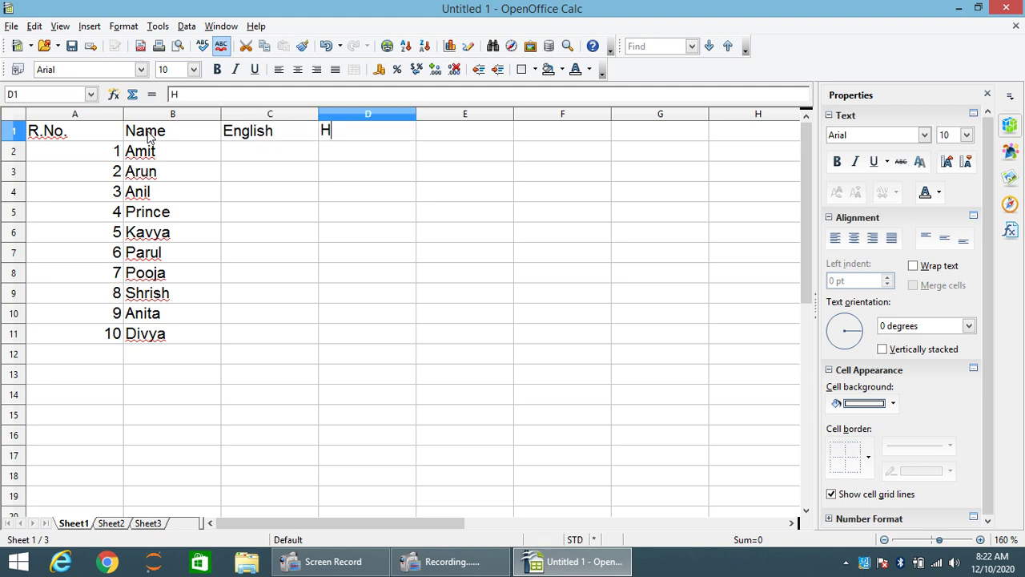
text(indi)
key(Tab)
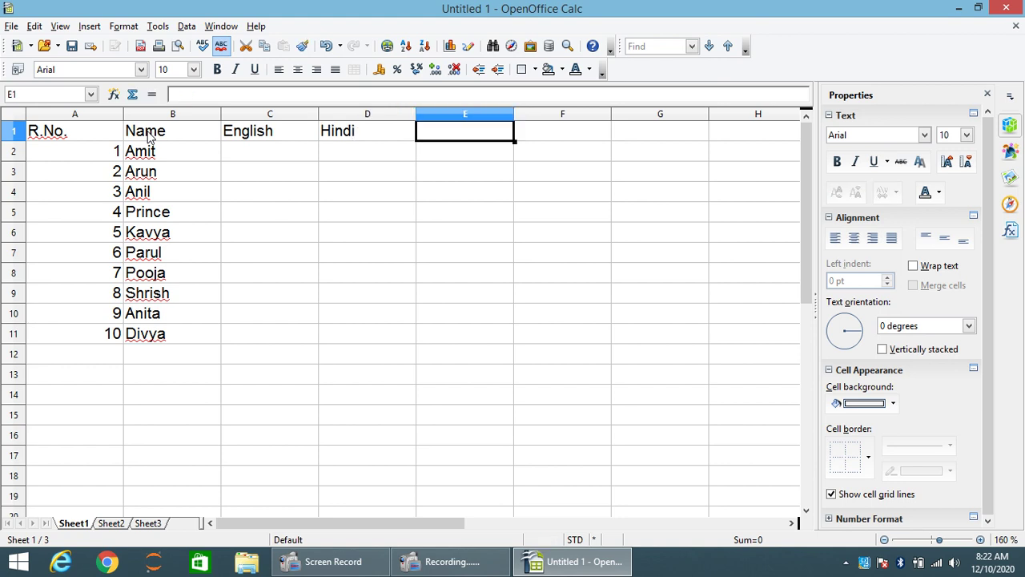
text(Maths)
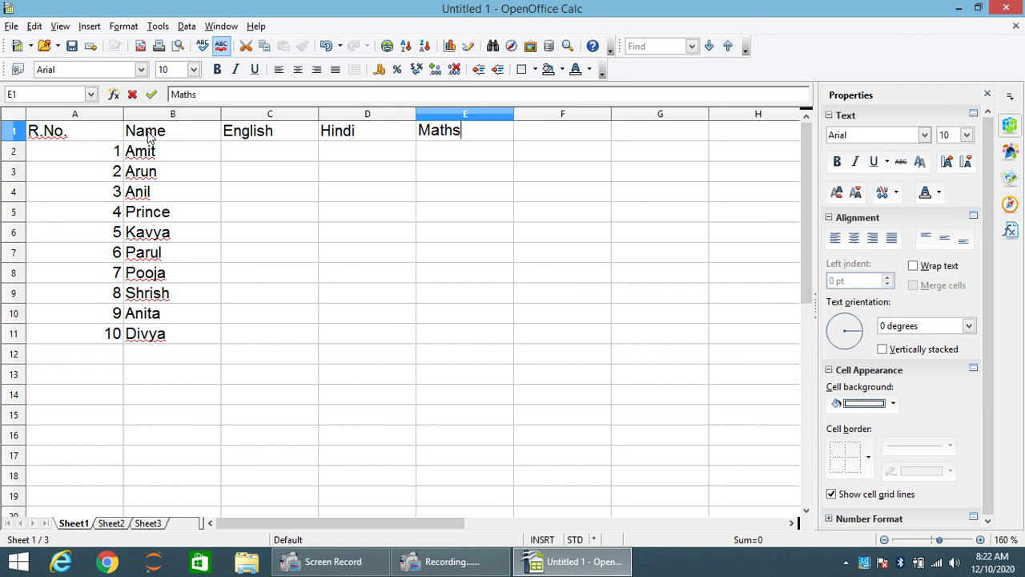
key(Tab)
- Complete the header row with Science, Sst and Total in cells F1 to H1
text(S)
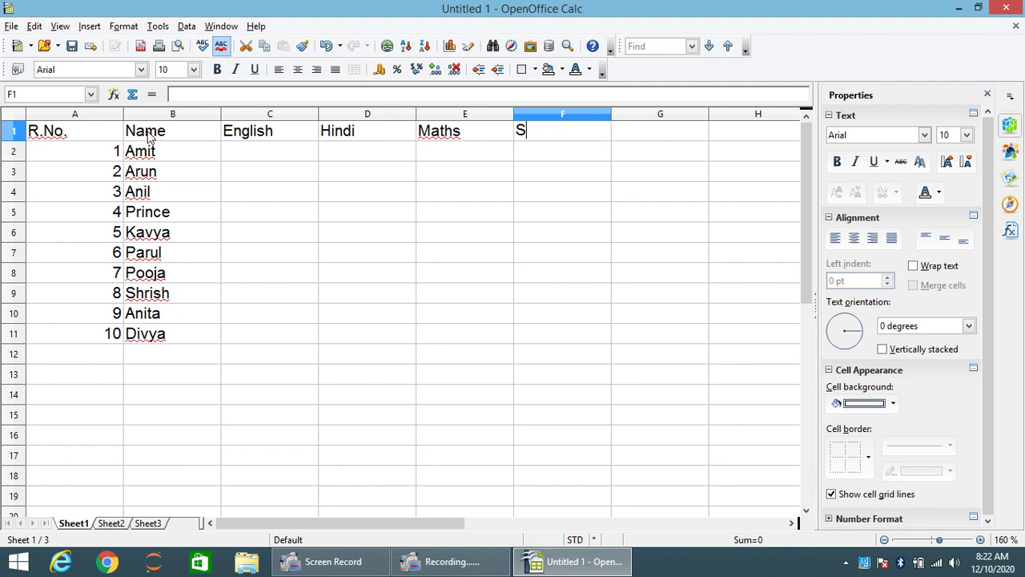
text(cience)
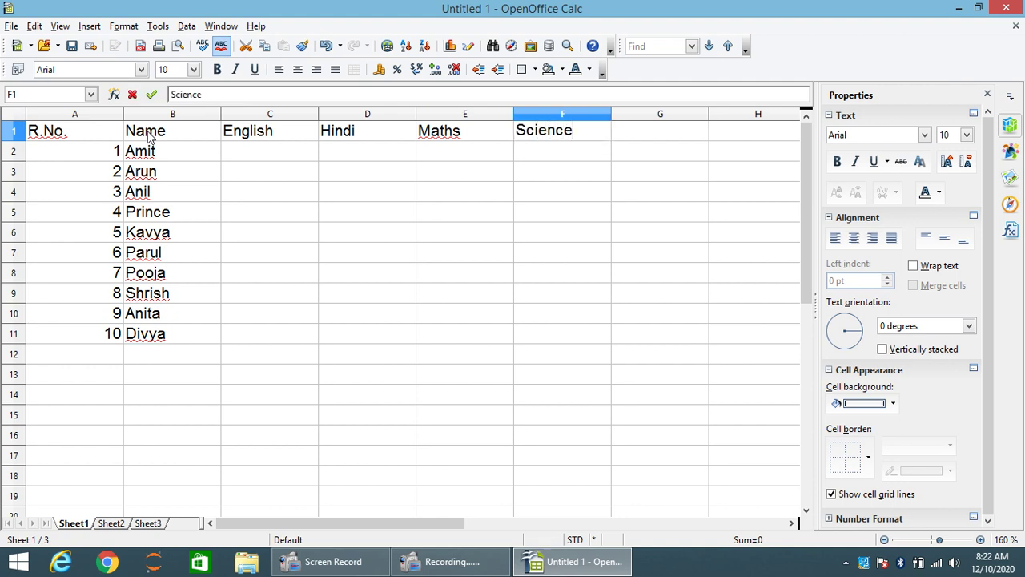
key(Tab)
text(SS)
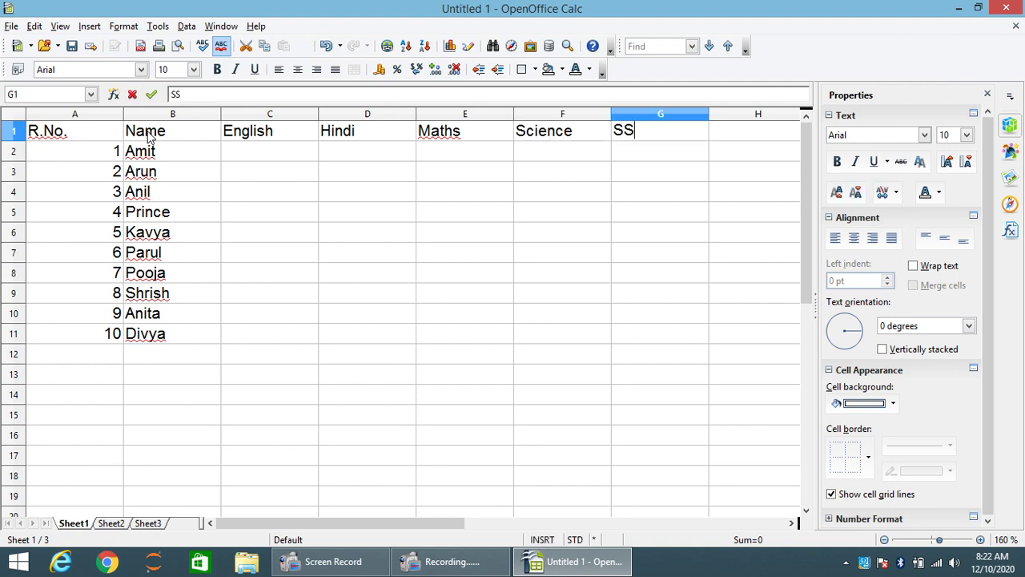
text(t)
key(Tab)
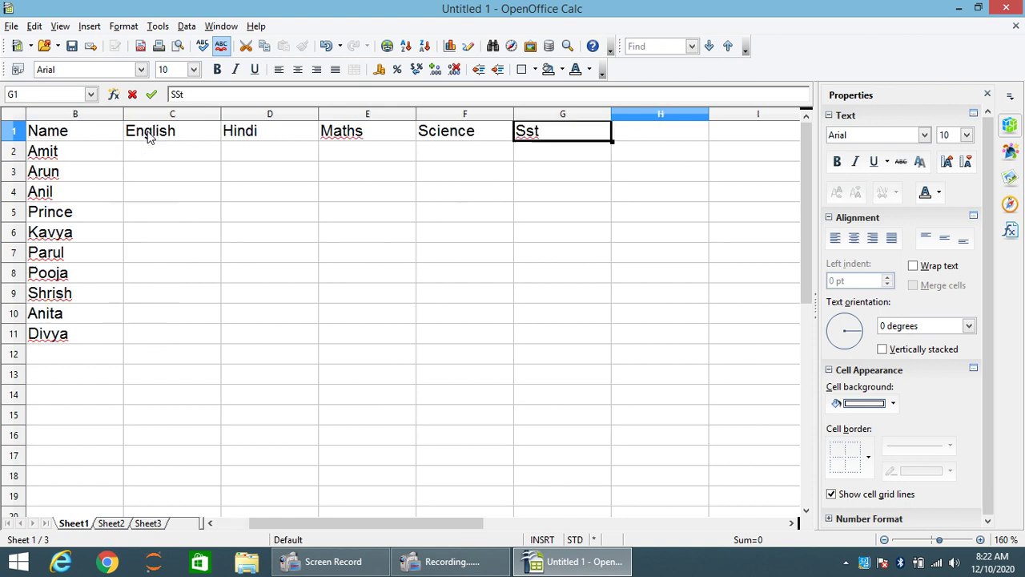
text(T)
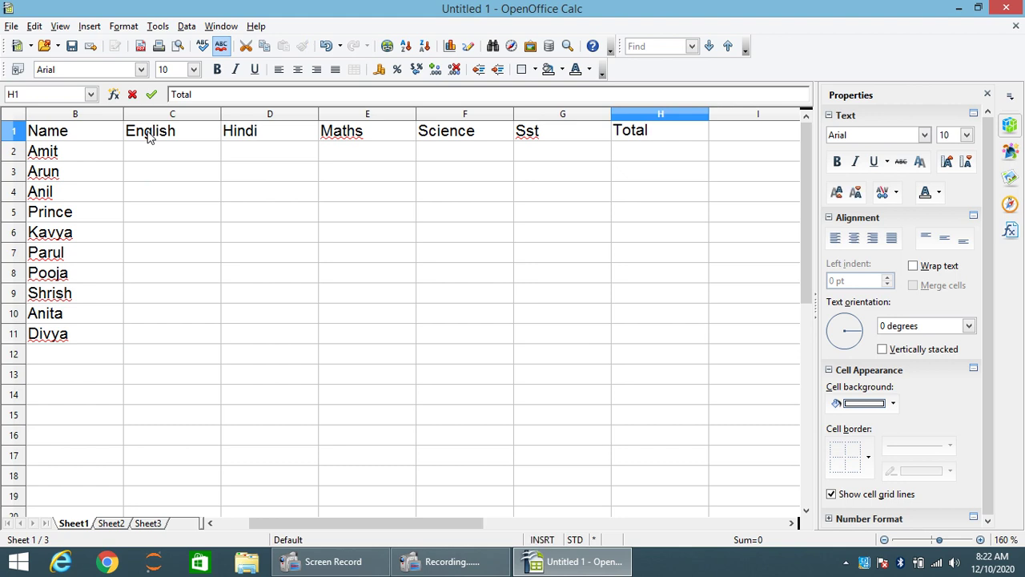
text(otal)
key(Return)
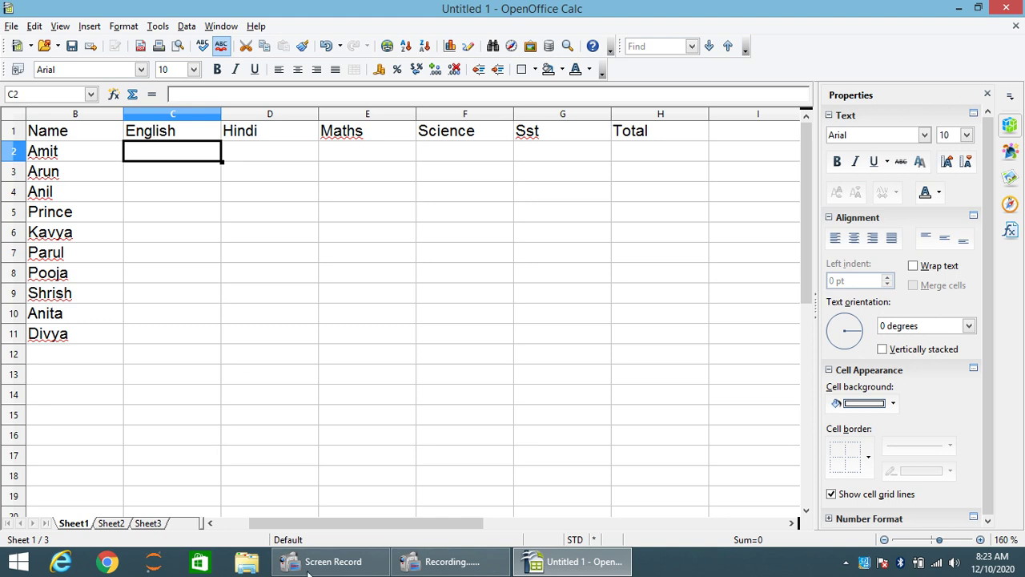
- Fit the width of the R.No. column (column A) to its contents
drag(295, 528, 281, 530)
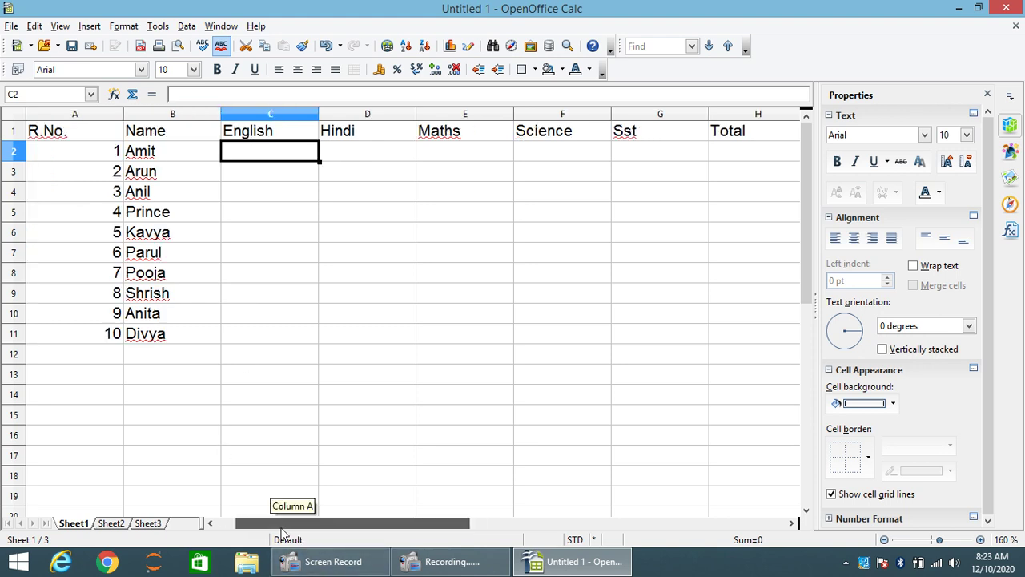
double_click(123, 114)
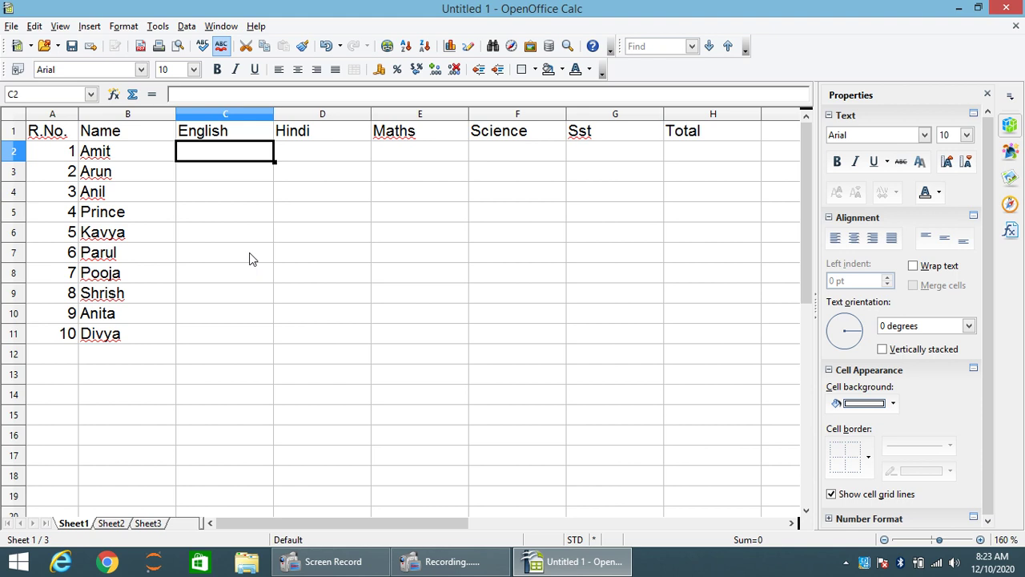
- Enter the English marks 77, 52, 65, 89 and 45 for roll numbers 1 to 5 in cells C2 to C6
text(77)
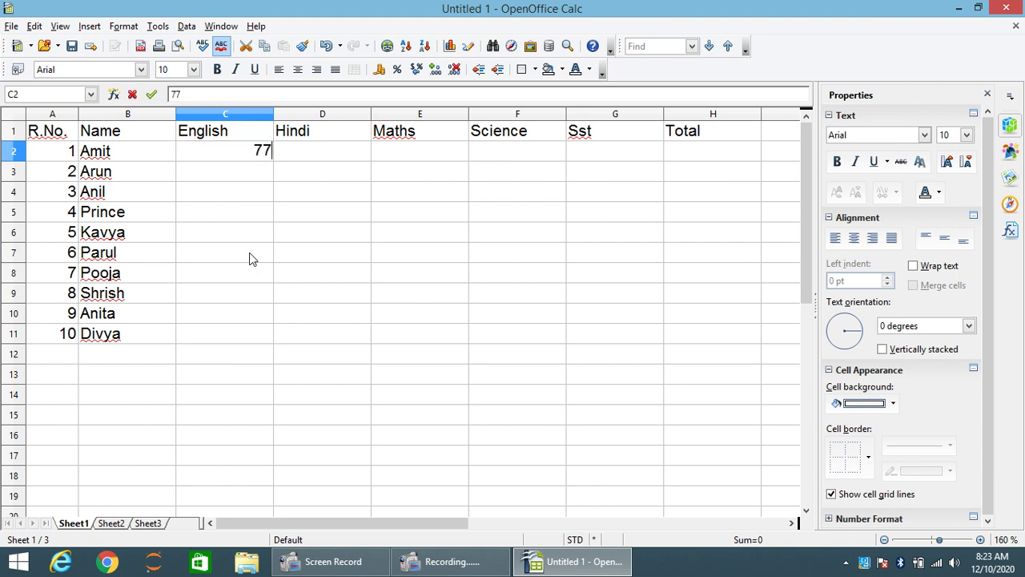
key(Return)
text(52)
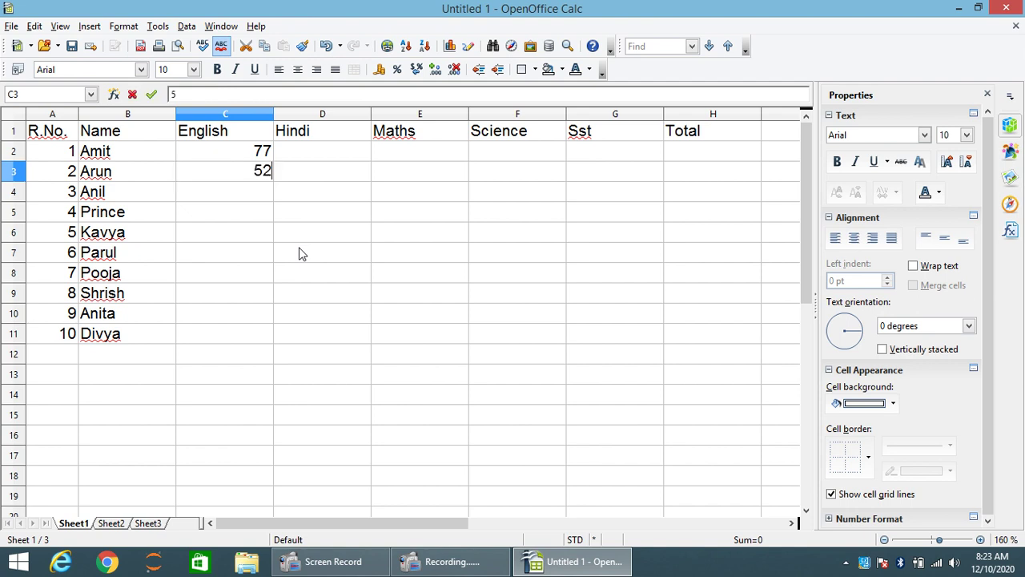
key(Return)
text(65)
key(Return)
text(89)
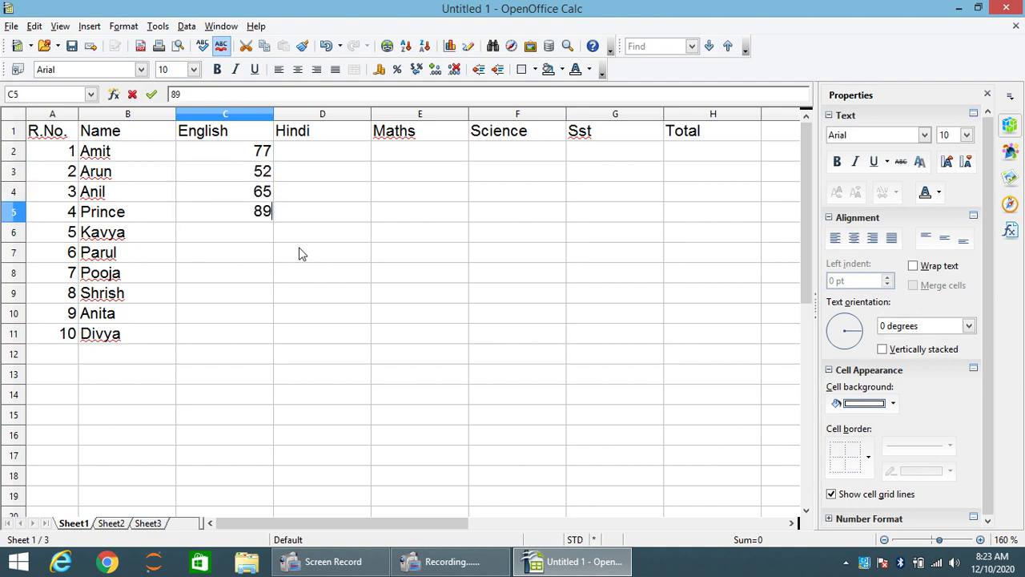
key(Return)
text(45)
key(Return)
- Complete the English column with marks 68, 35, 78, 95 and 48 in cells C7 to C11
text(68)
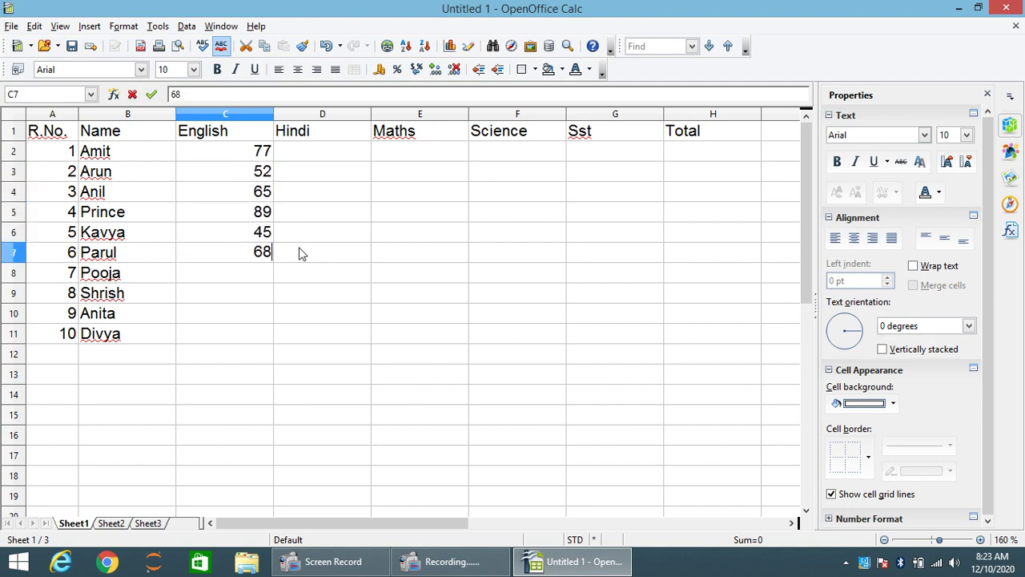
key(Return)
text(35)
key(Return)
text(78)
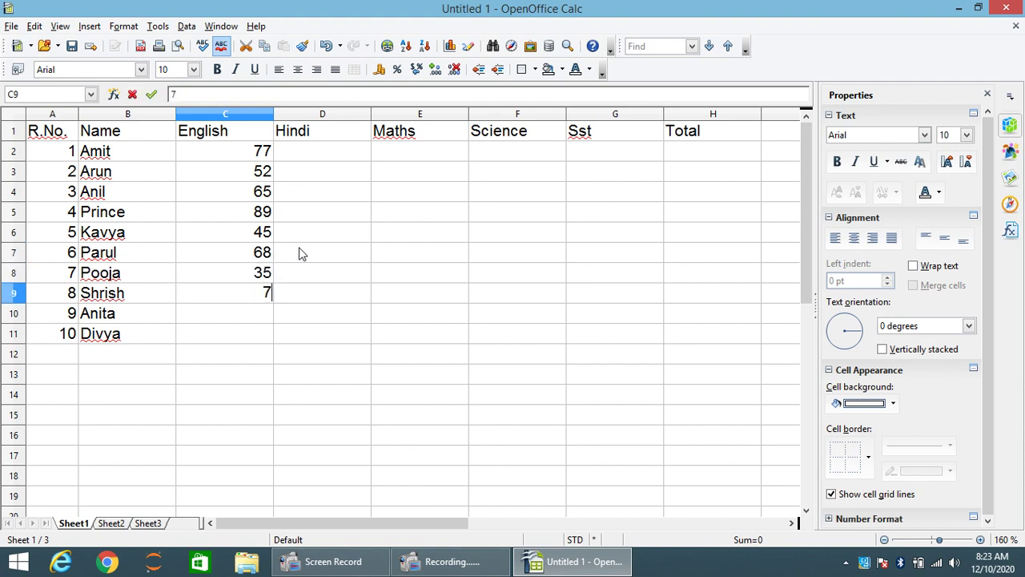
key(Return)
text(95)
key(Return)
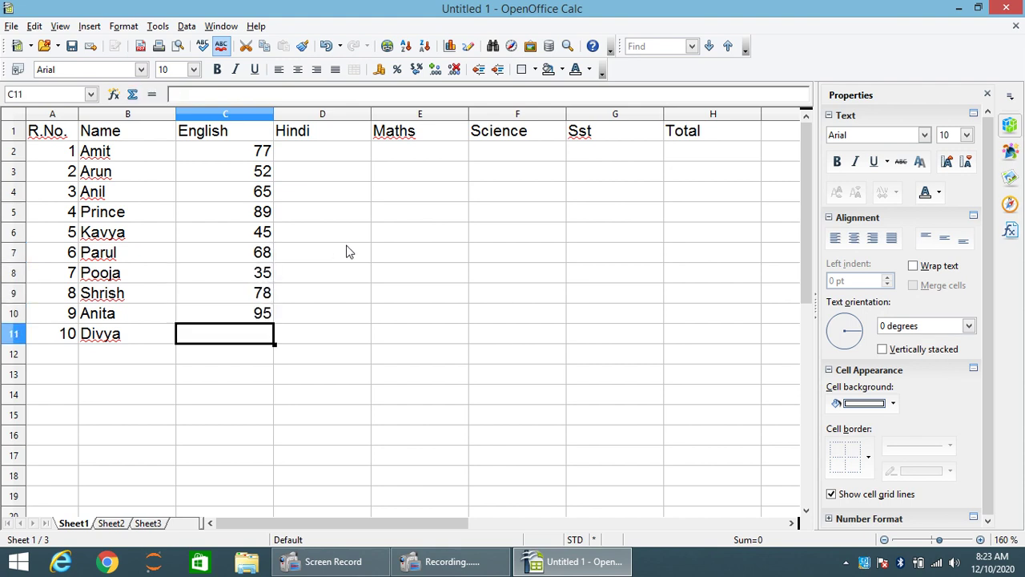
text(48)
key(Return)
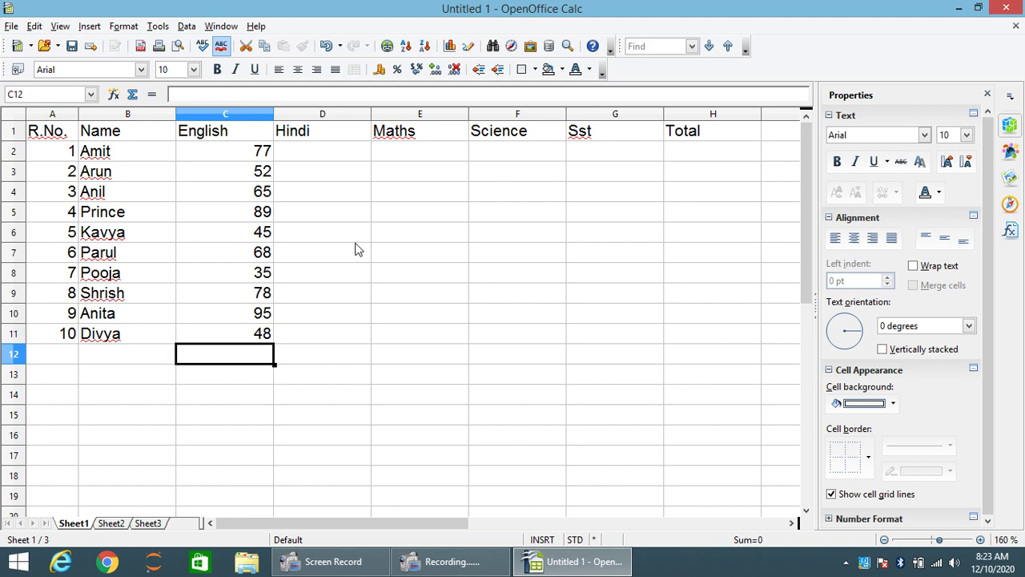
- Enter the Hindi marks 45, 78, 46, 98 and 87 for roll numbers 1 to 5 in cells D2 to D6
key(Right)
key(Up)
key(Up)
key(Up)
key(Up)
key(Up)
key(Up)
key(Up)
key(Up)
key(Up)
key(Up)
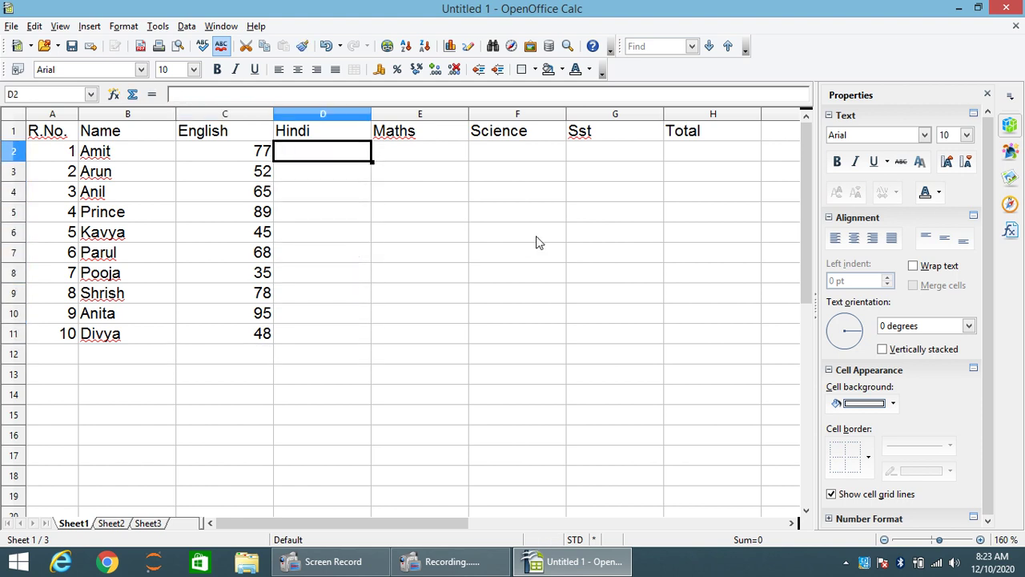
text(45)
key(Return)
text(78)
key(Return)
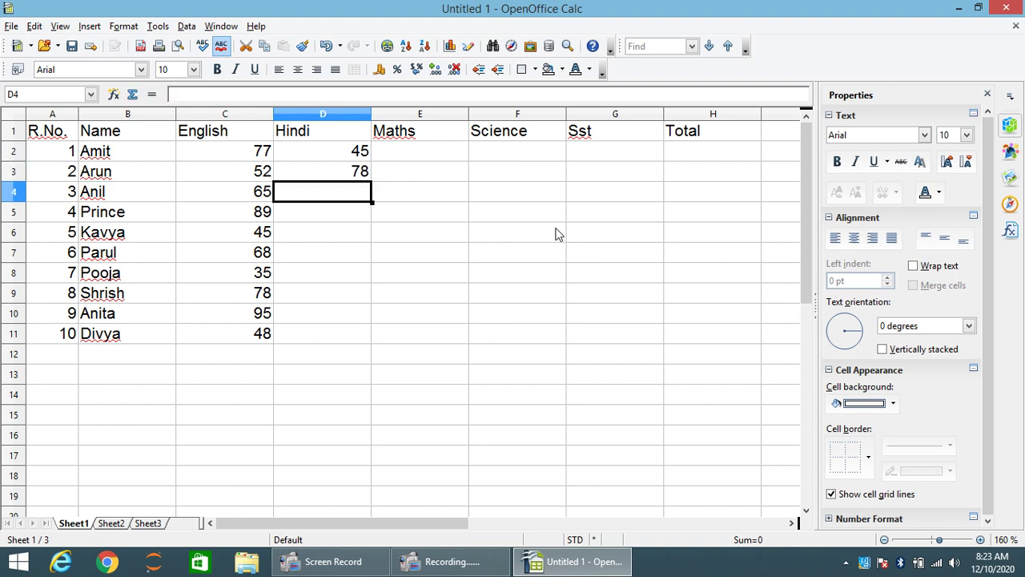
text(46)
key(Return)
text(98)
key(Return)
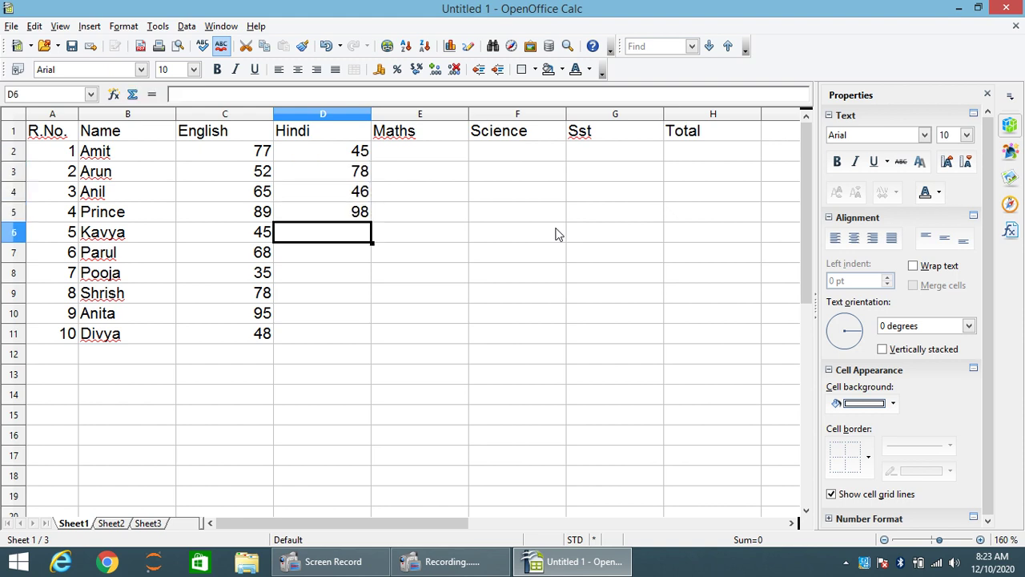
text(87)
key(Return)
- Complete the Hindi column with marks 89, 85, 45, 24 and 65 in cells D7 to D11
text(89)
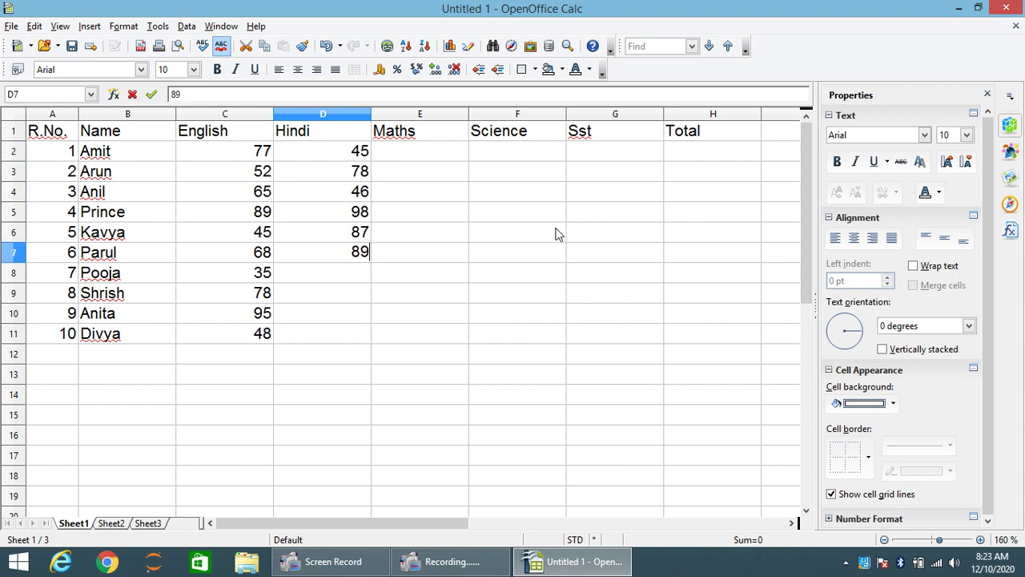
key(Return)
text(85)
key(Return)
text(45)
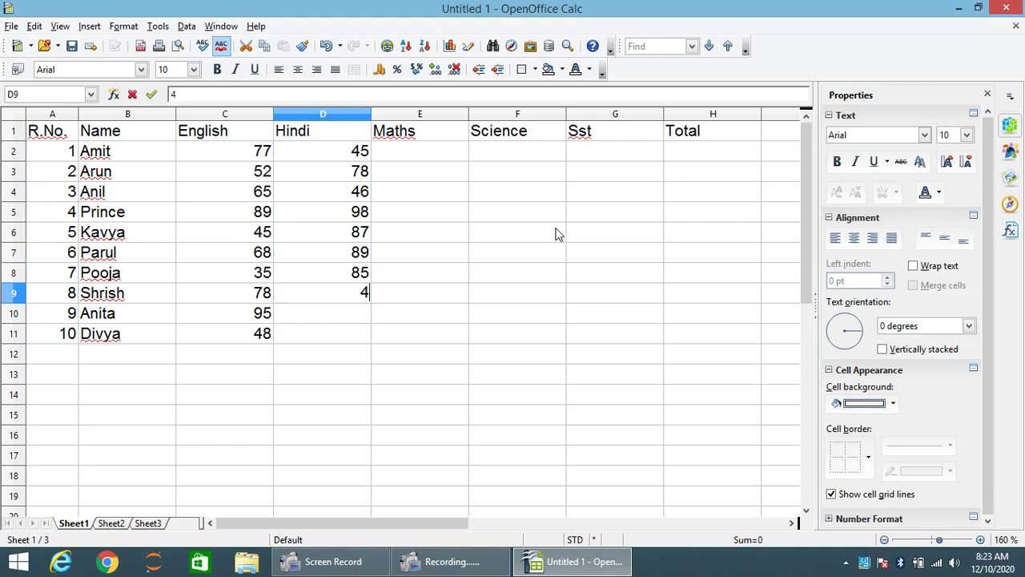
key(Return)
text(24)
key(Return)
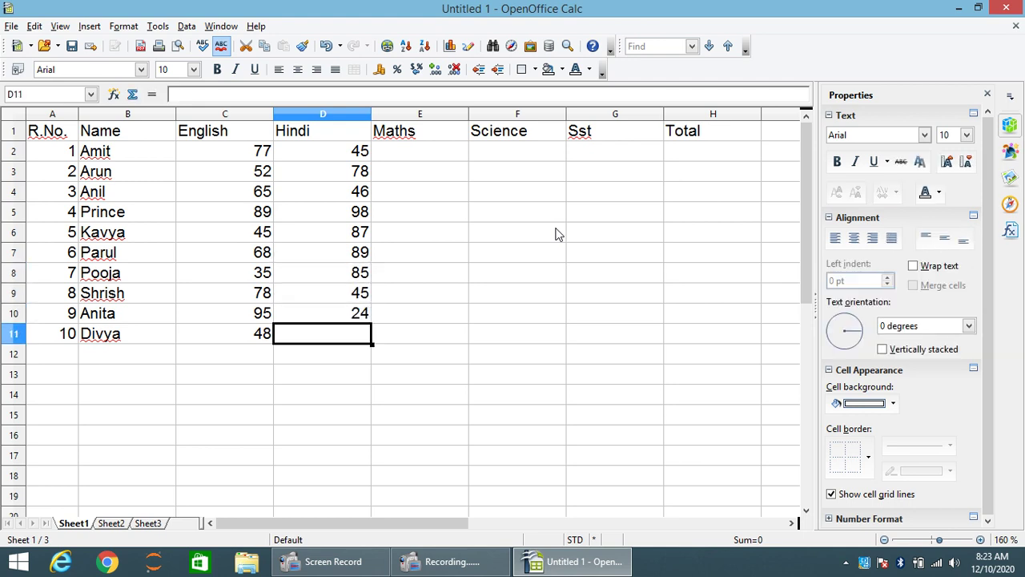
text(65)
key(Return)
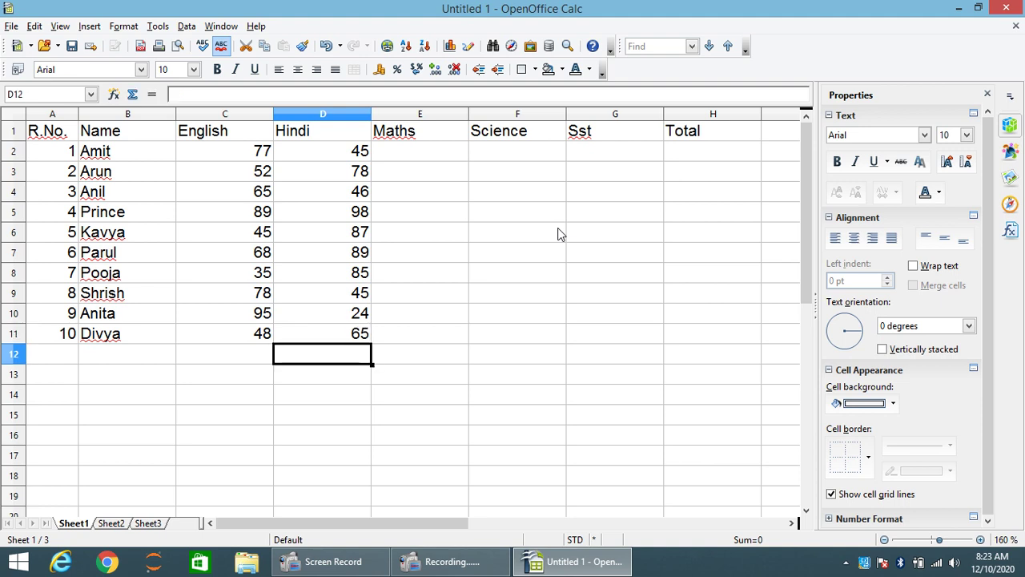
- Enter the Maths marks 48, 68, 95, 75 and 58 for roll numbers 1 to 5 in cells E2 to E6
key(Right)
key(Up)
key(Up)
key(Up)
key(Up)
key(Up)
key(Up)
key(Up)
key(Up)
key(Up)
key(Up)
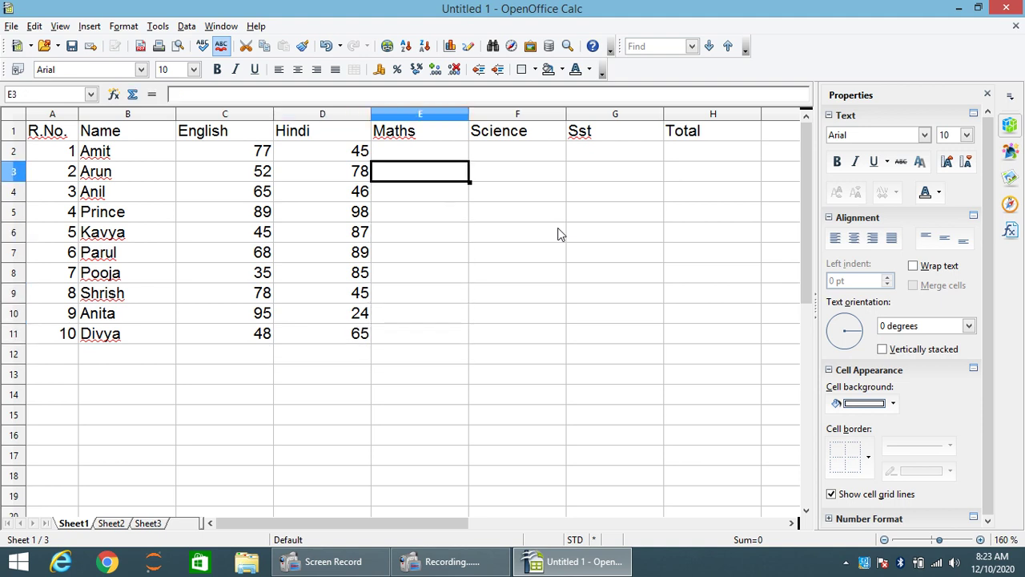
text(48)
key(Return)
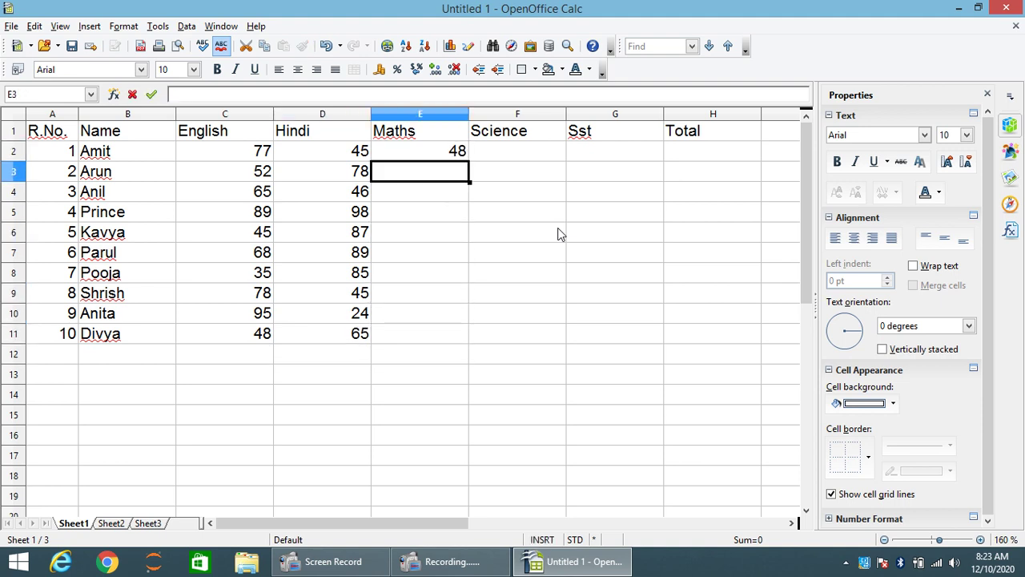
text(68)
key(Return)
text(95)
key(Return)
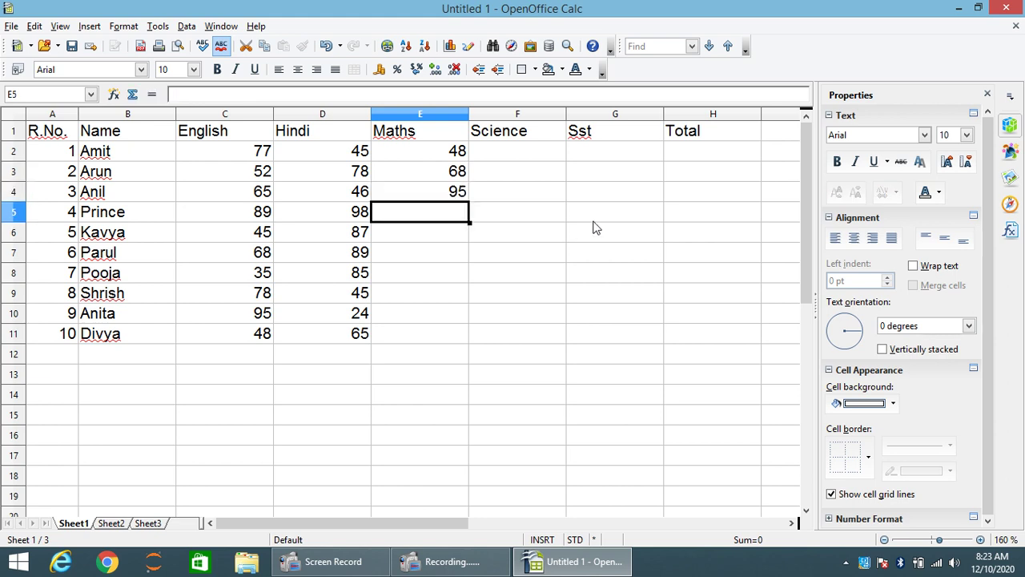
text(75)
key(Return)
text(58)
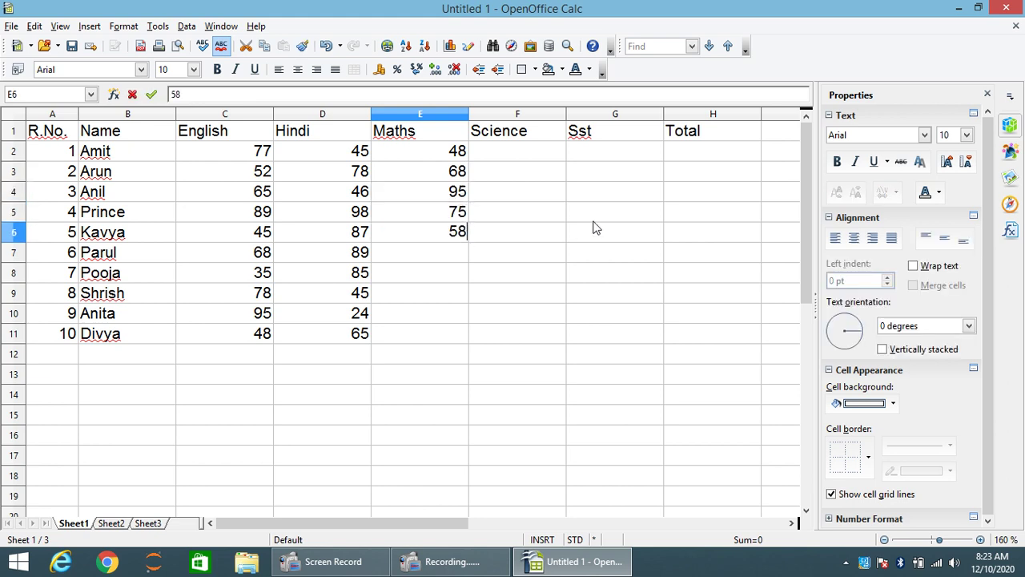
key(Return)
- Complete the Maths column with marks 52, 56, 54, 78 and 98 in cells E7 to E11
text(52)
key(Return)
text(56)
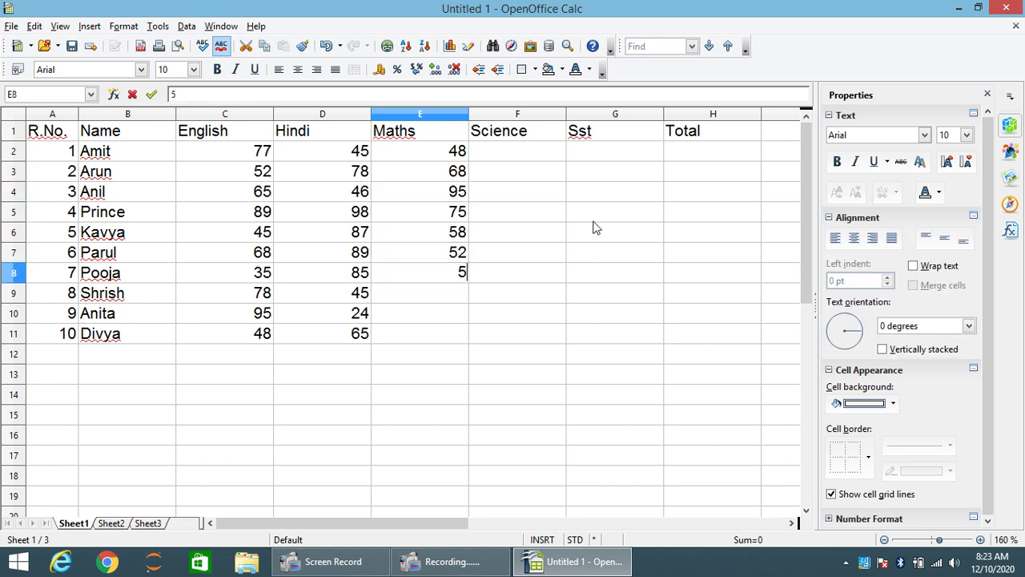
key(Return)
text(54)
key(Return)
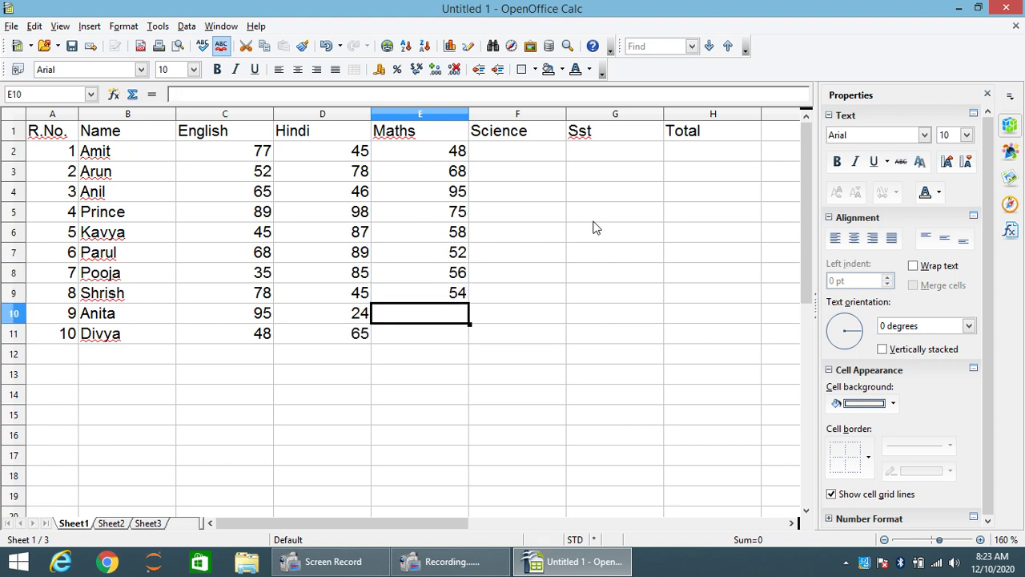
text(78)
key(Return)
text(98)
key(Return)
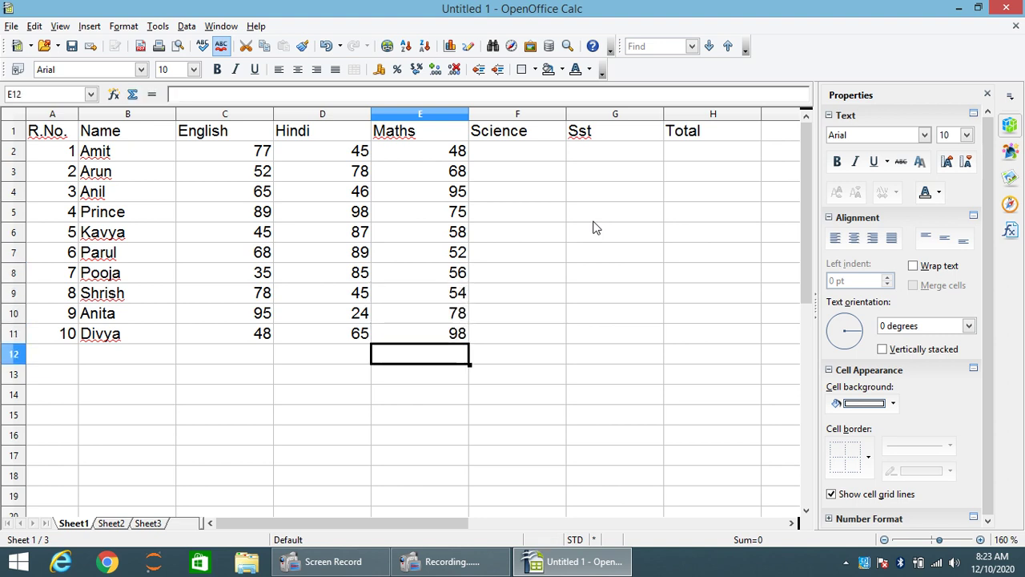
text(68)
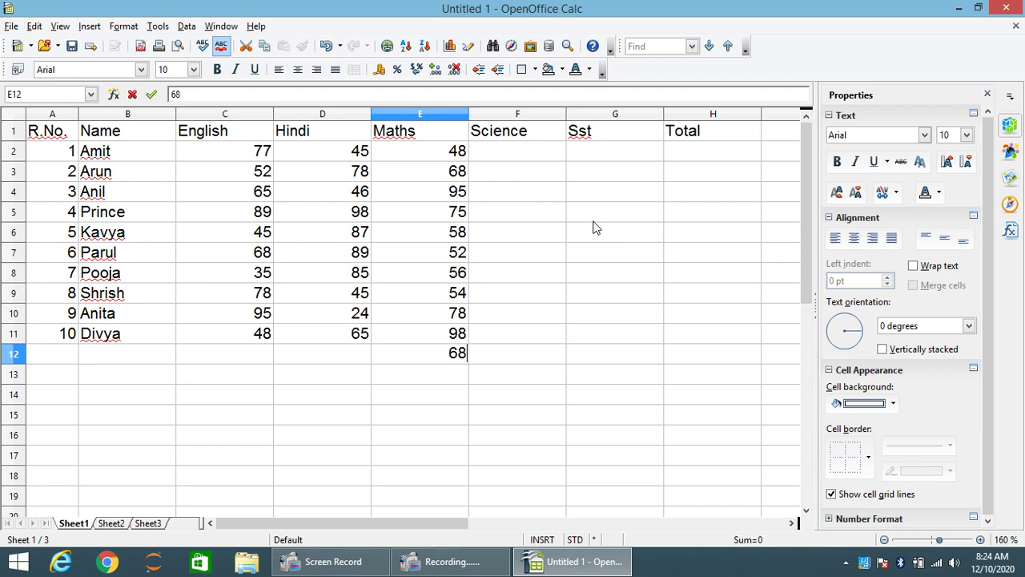
key(Return)
text(91)
key(Return)
text(93)
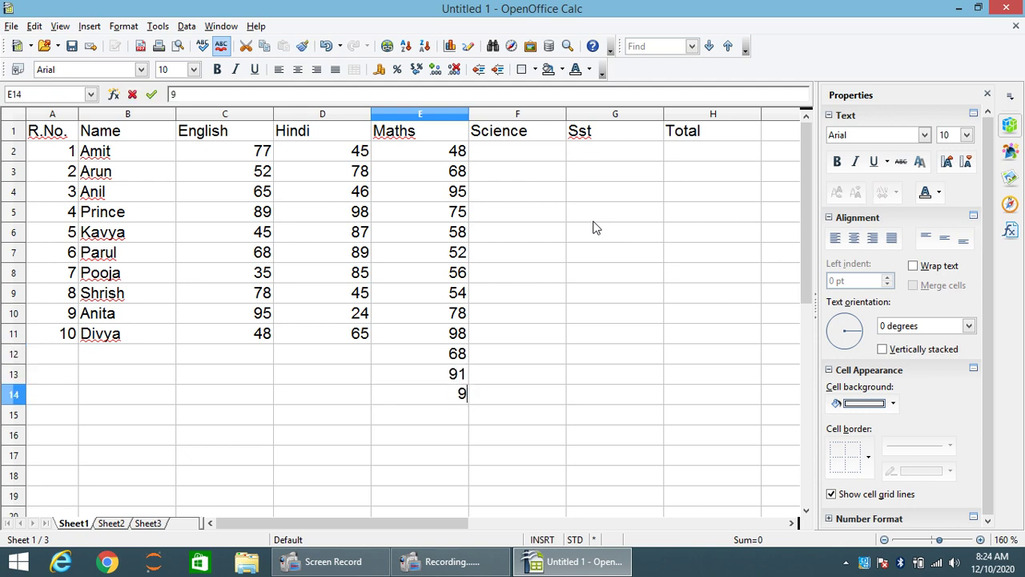
key(Return)
text(82)
key(Return)
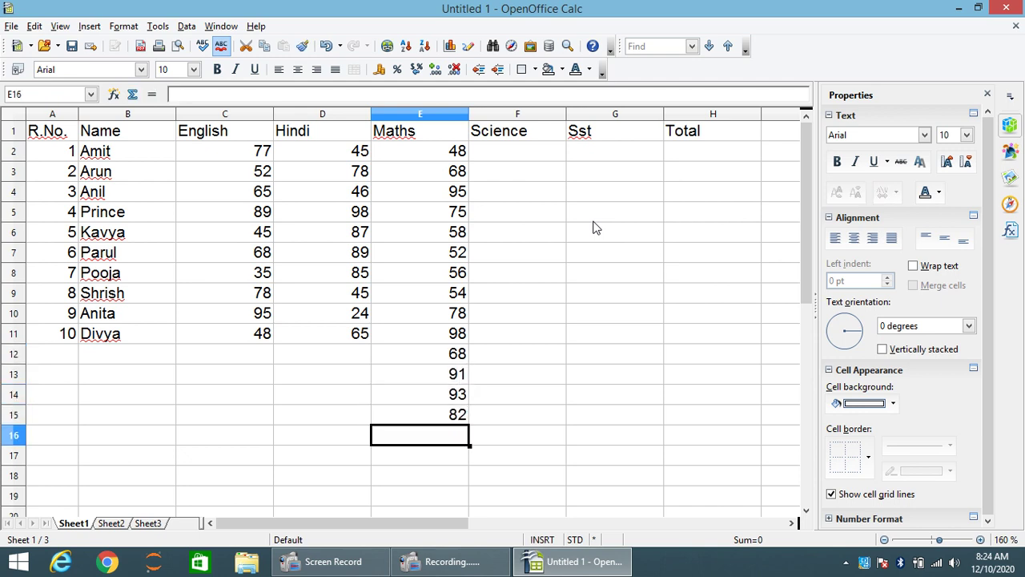
text(8)
- Clear the surplus marks below the Maths column from cells E12 to E16
key(Up)
key(Up)
key(Up)
key(Up)
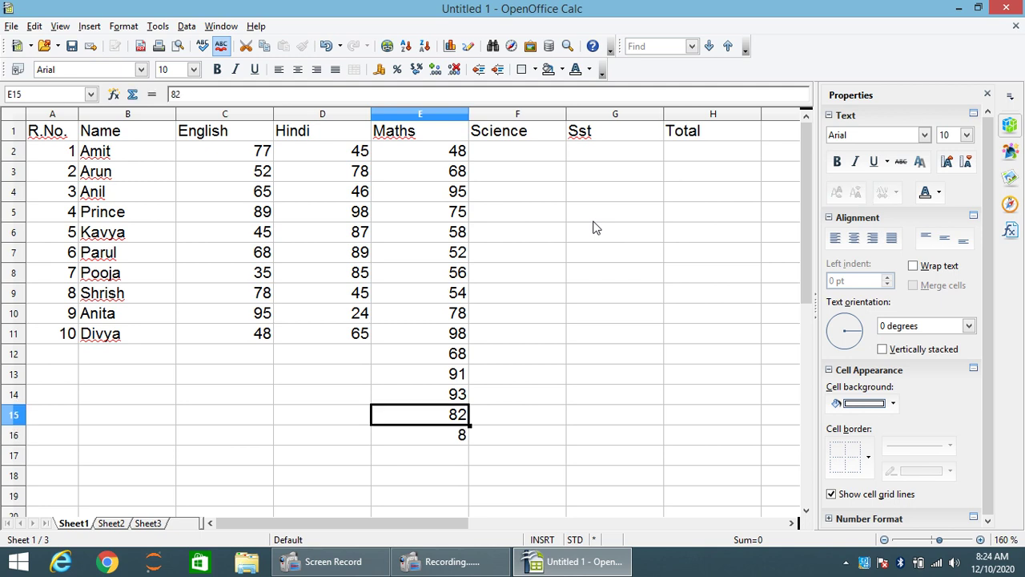
key(BackSpace)
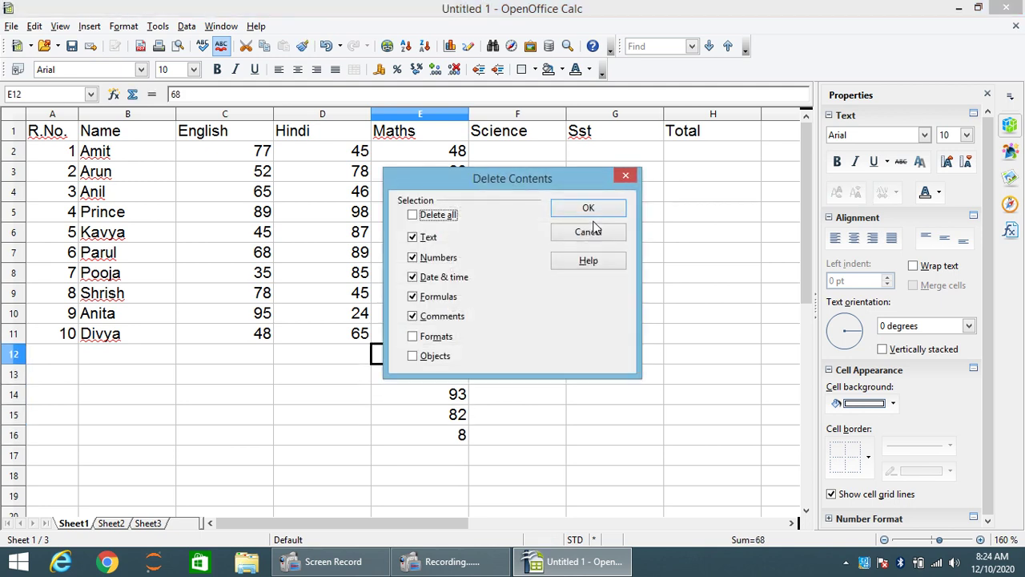
key(Return)
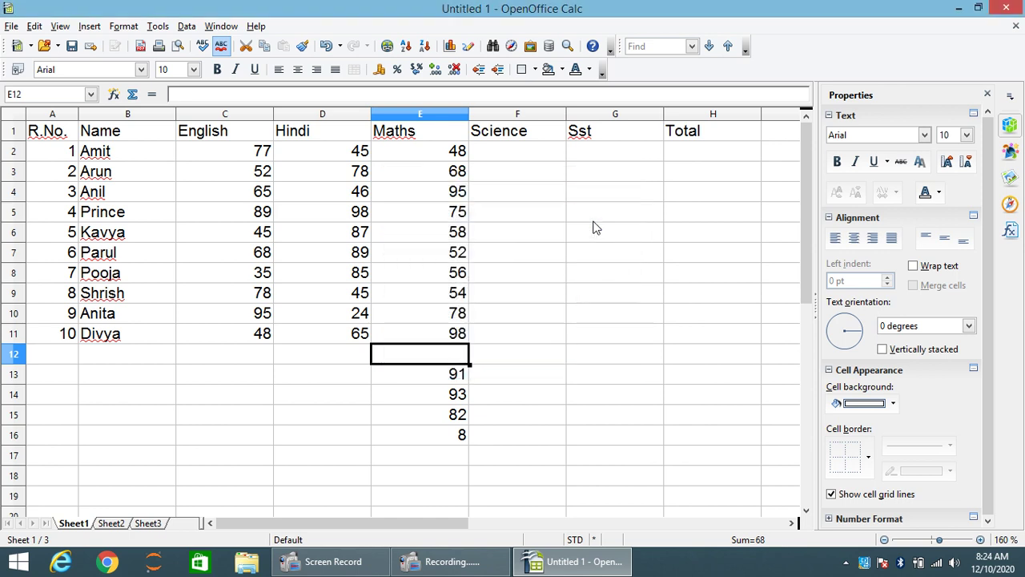
key(Down)
key(BackSpace)
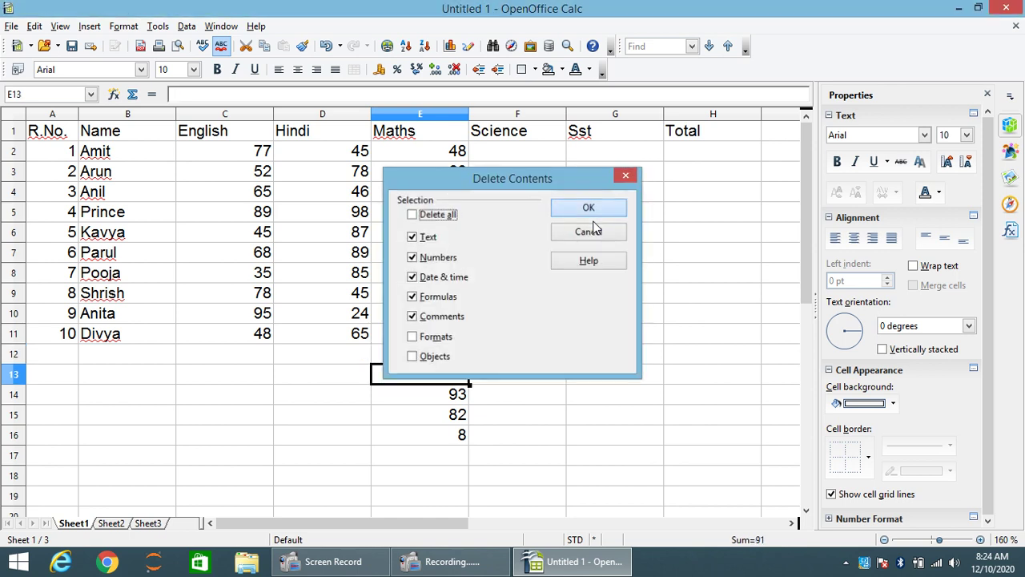
key(Return)
key(Down)
key(BackSpace)
key(Return)
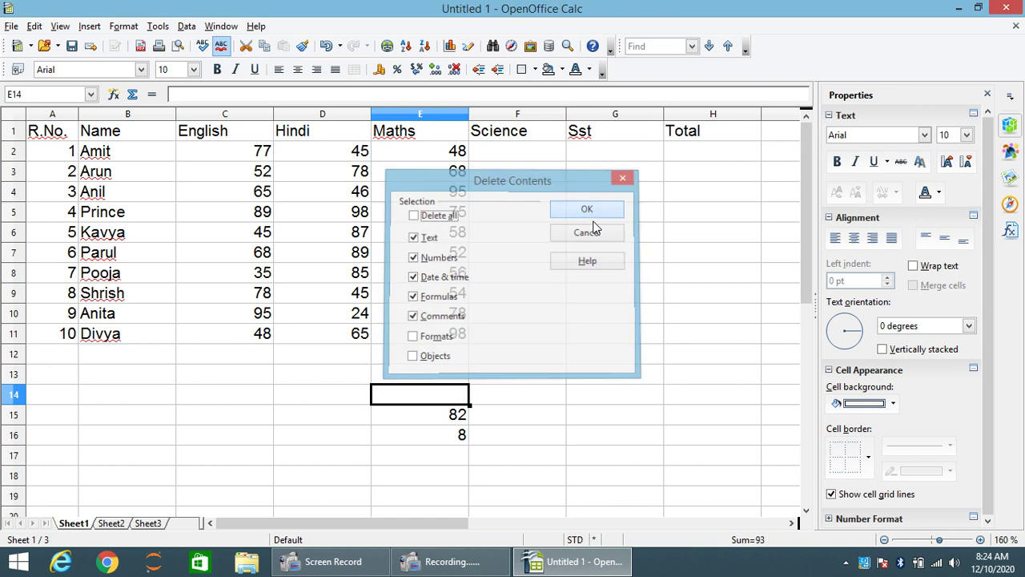
key(Down)
key(BackSpace)
key(Return)
key(Down)
key(BackSpace)
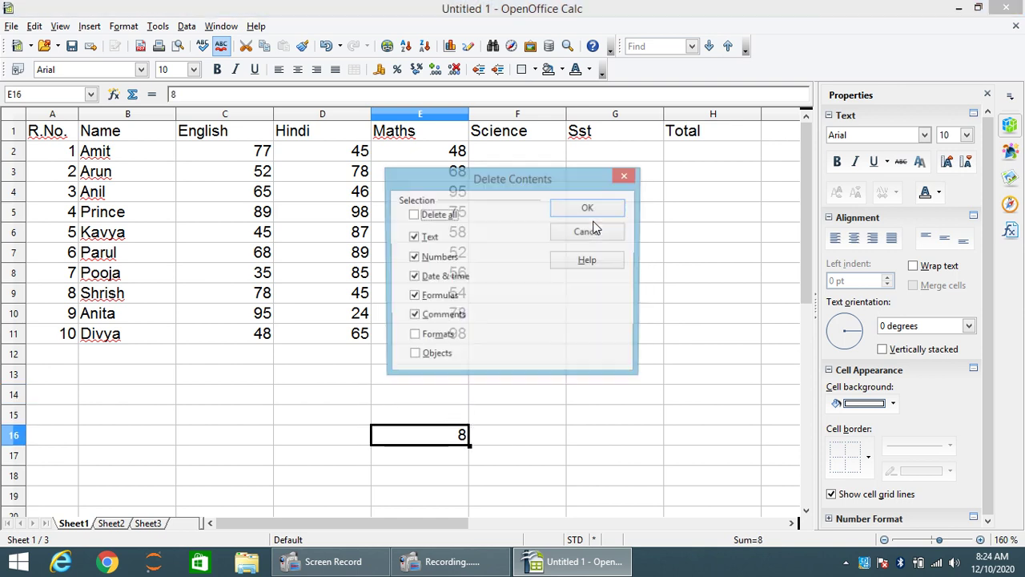
key(Return)
- Enter the Science marks 47, 58, 95, 45 and 85 for roll numbers 1 to 5 in cells F2 to F6
key(Right)
key(Right)
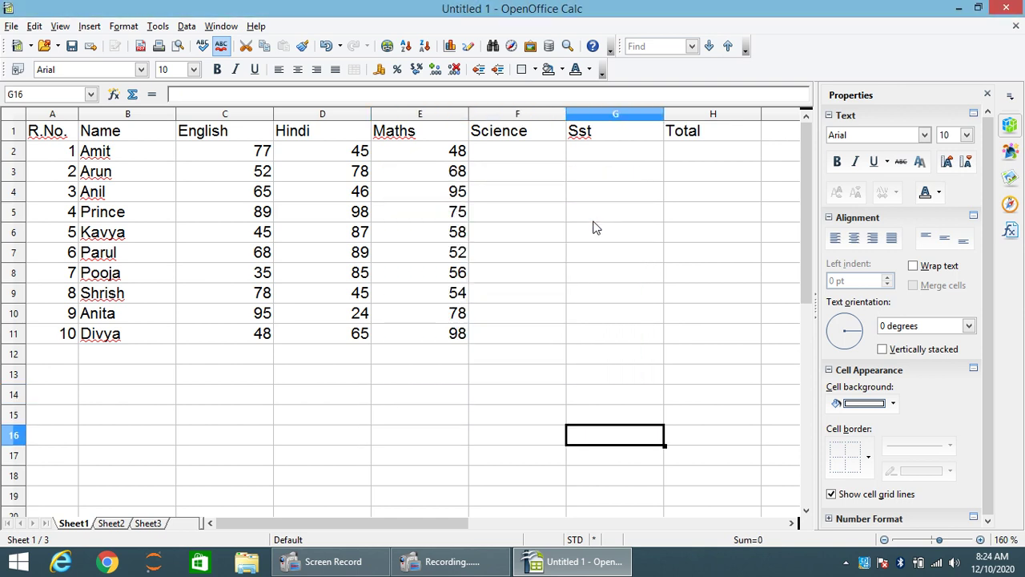
key(Left)
key(Up)
key(Up)
key(Up)
key(Up)
key(Up)
key(Up)
key(Up)
key(Up)
key(Up)
key(Up)
key(Up)
key(Up)
key(Up)
key(Up)
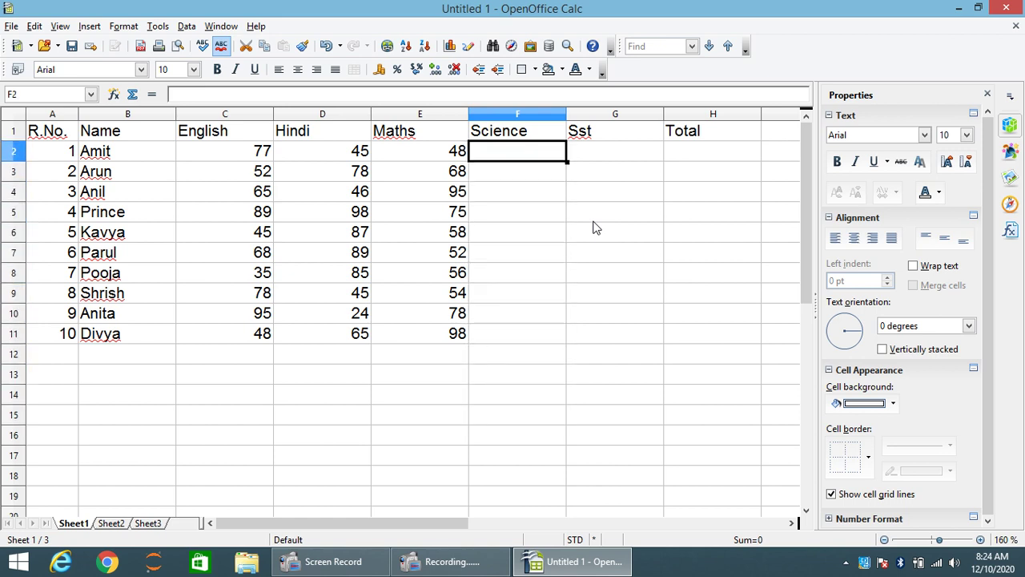
text(47)
key(Return)
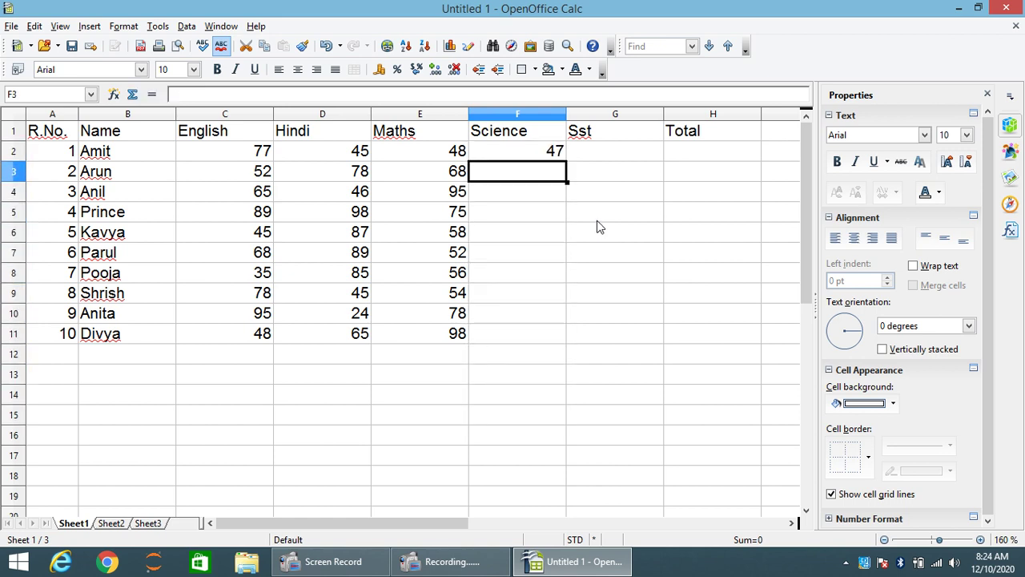
text(58)
key(Return)
text(95)
key(Return)
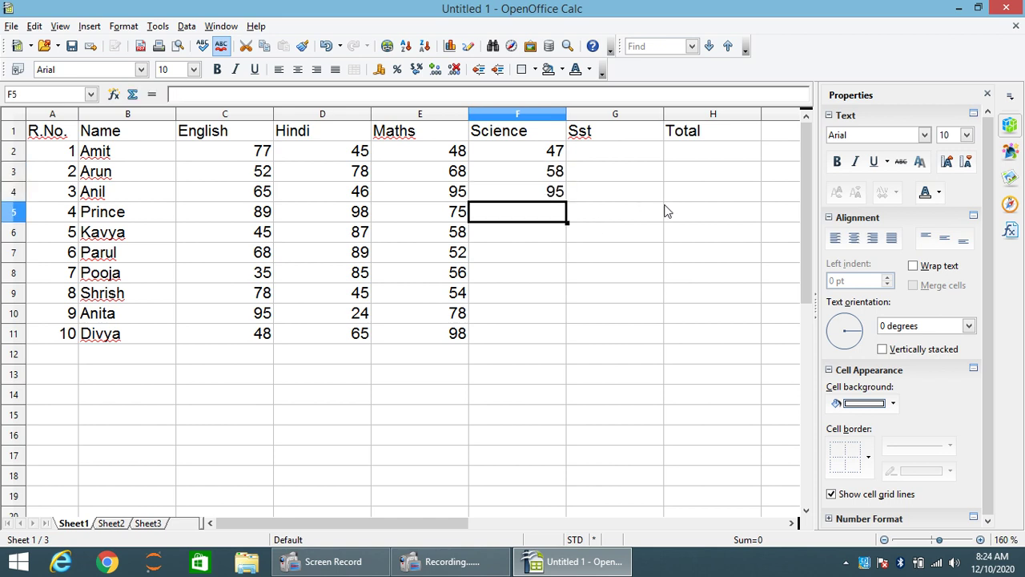
text(45)
key(Return)
text(85)
key(Return)
- Enter the Science marks 86, 65, 73 and 75 for roll numbers 6 to 9 in cells F7 to F10
text(8)
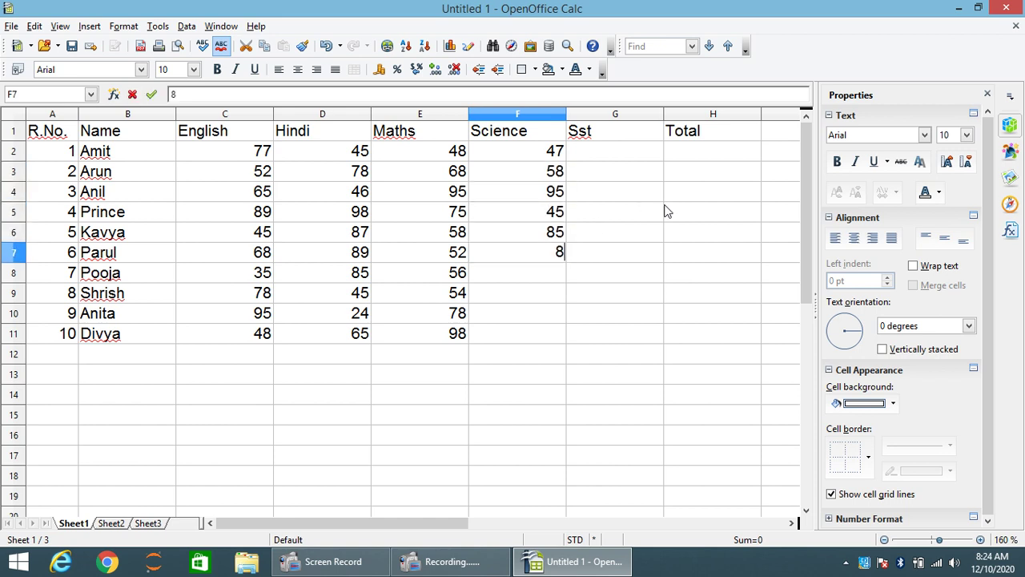
text(6)
key(Return)
text(65)
key(Return)
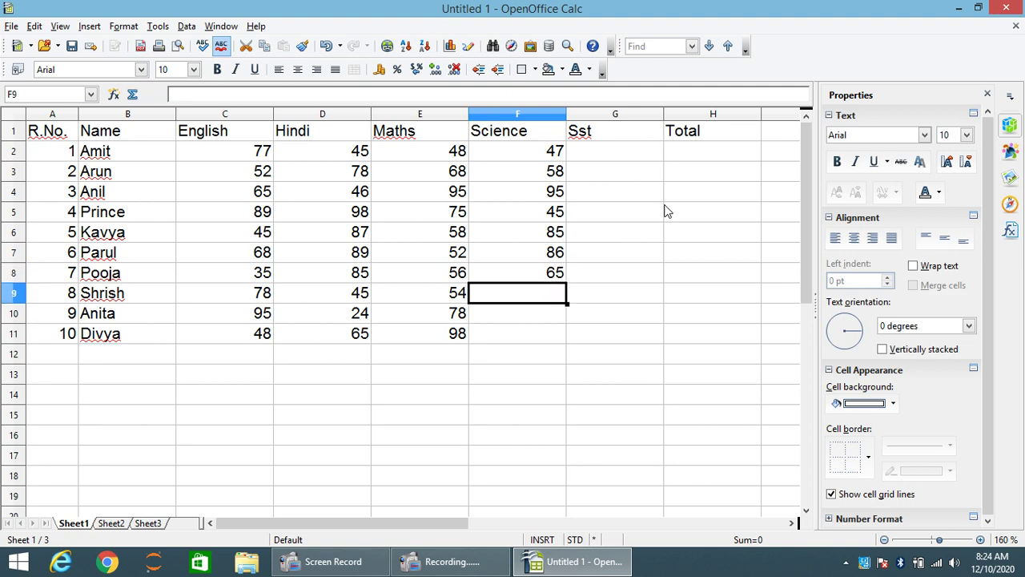
text(73)
key(Return)
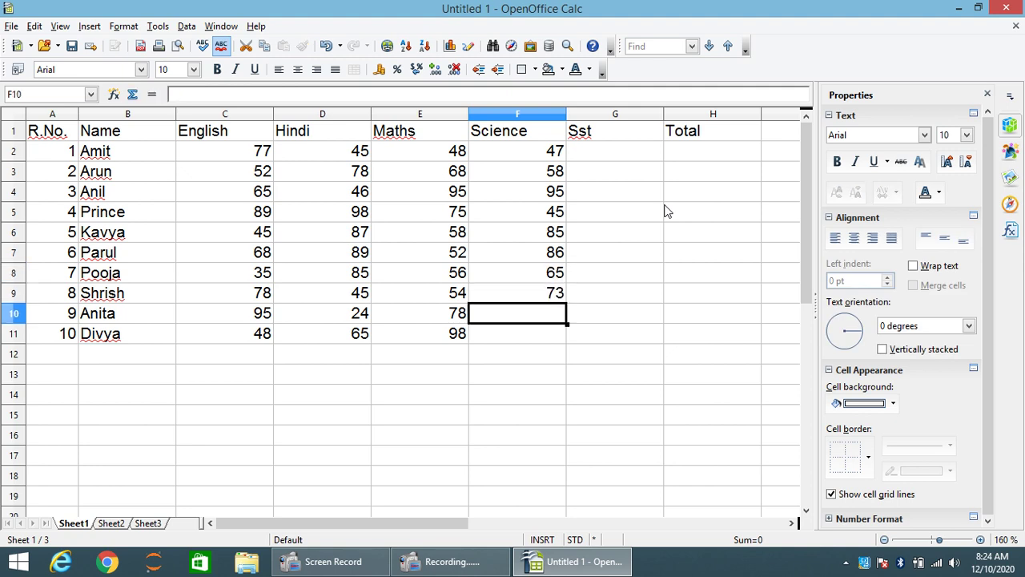
text(75)
key(Return)
- Set the Science mark for roll number 10 in F11 to 54 and clear the stray entry in F12
text(812)
key(Return)
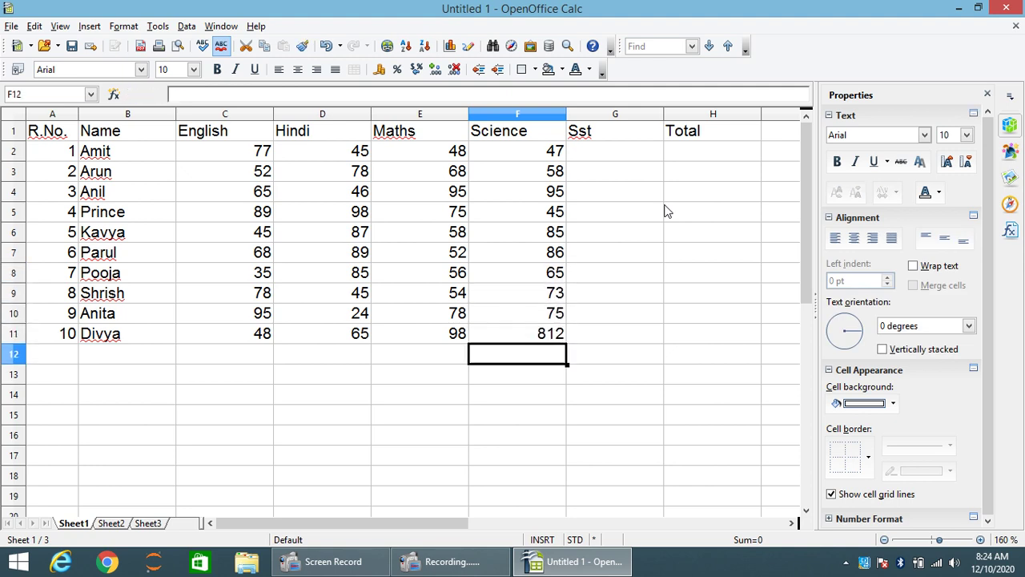
text(8)
key(Up)
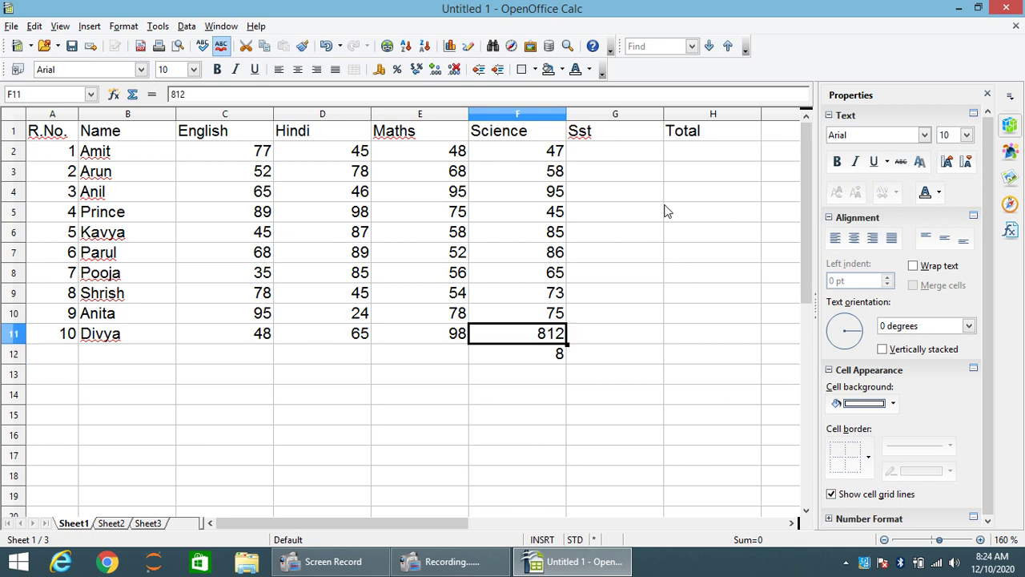
text(54)
key(Return)
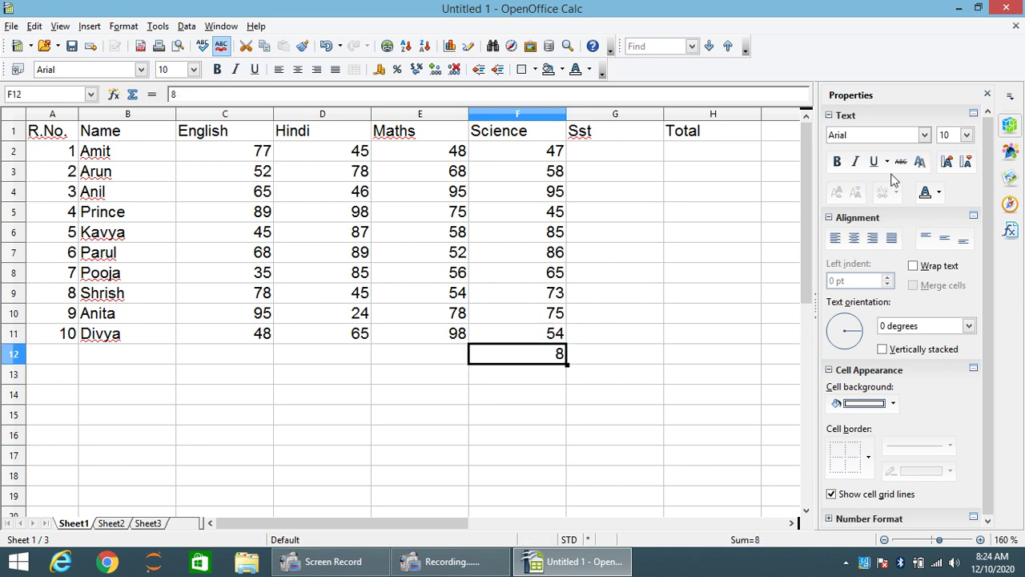
key(BackSpace)
key(Return)
- Enter the Sst marks 68, 45, 21, 58 and 95 for roll numbers 1 to 5 in cells G2 to G6
key(Right)
key(Up)
key(Up)
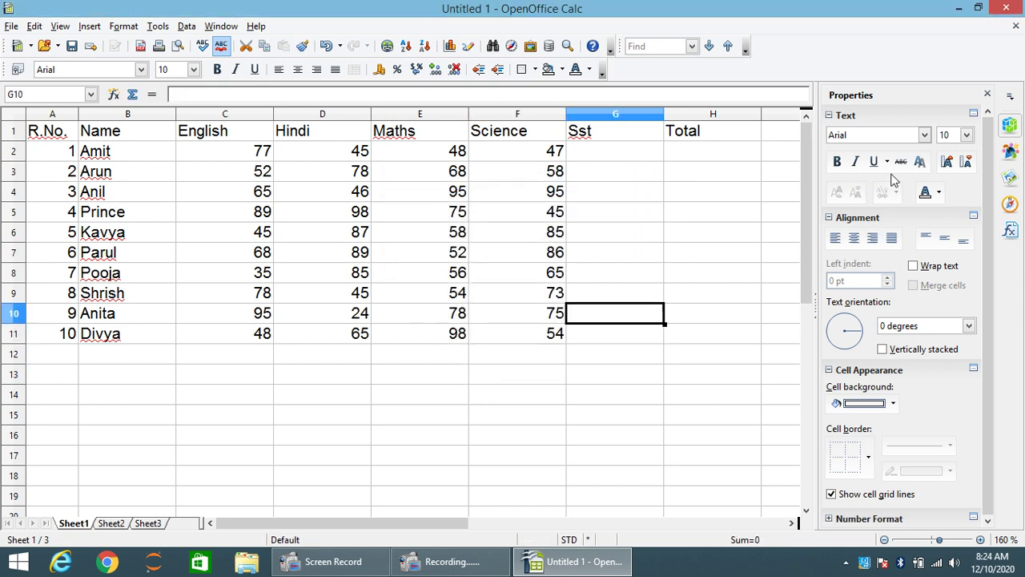
key(Up)
key(Up)
key(Up)
key(Up)
key(Up)
key(Up)
key(Up)
key(Up)
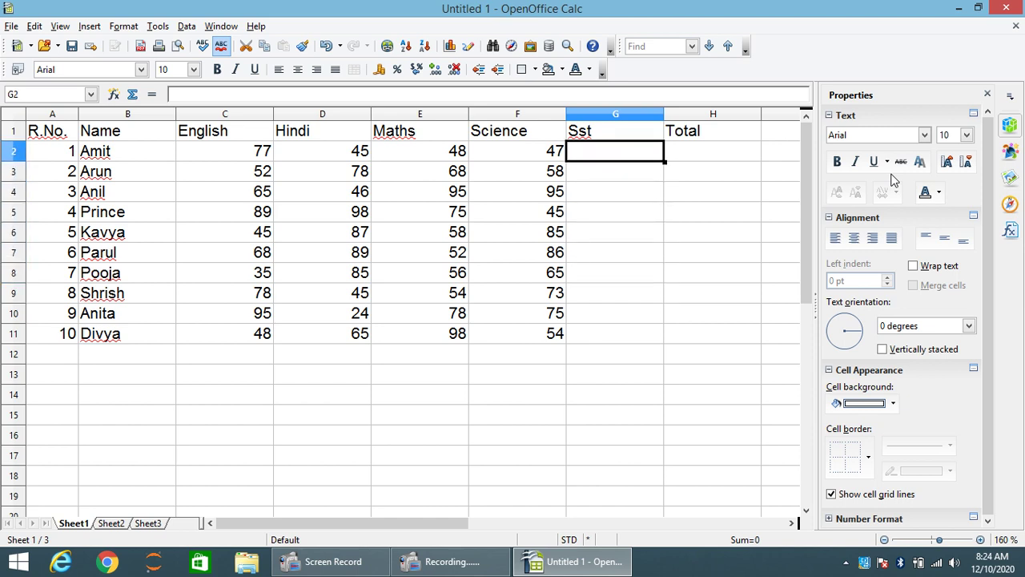
text(68)
key(Return)
text(45)
key(Return)
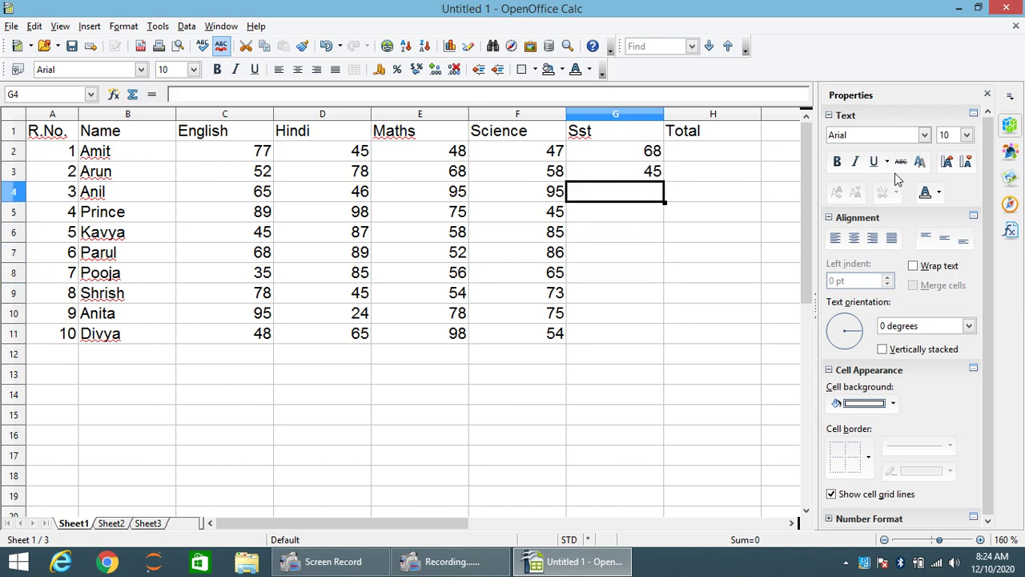
text(21)
key(Return)
text(58)
key(Return)
text(9)
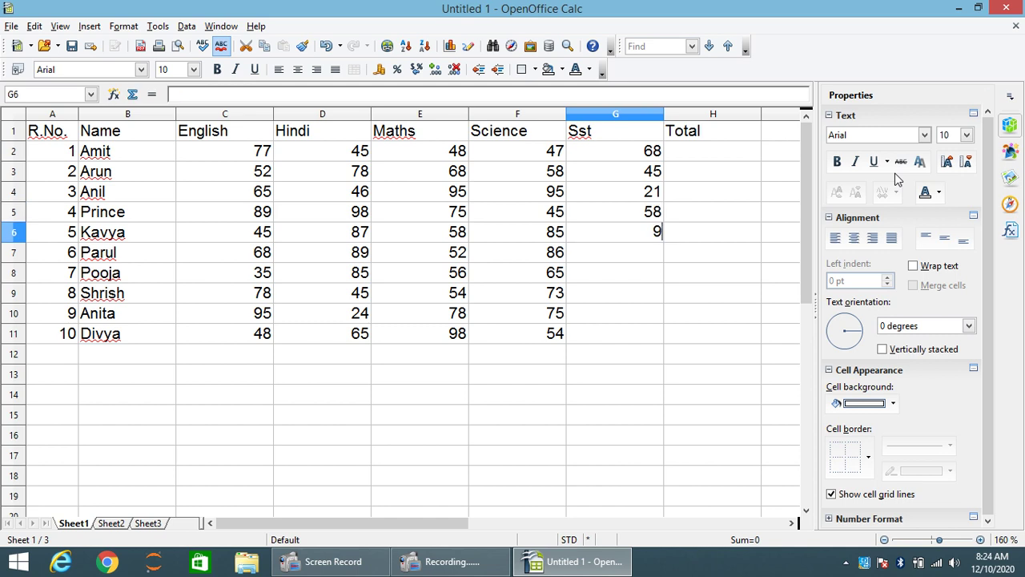
text(5)
key(Return)
- Complete the Sst column with marks 54, 68, 67, 43 and 81 in cells G7 to G11
text(54)
key(Return)
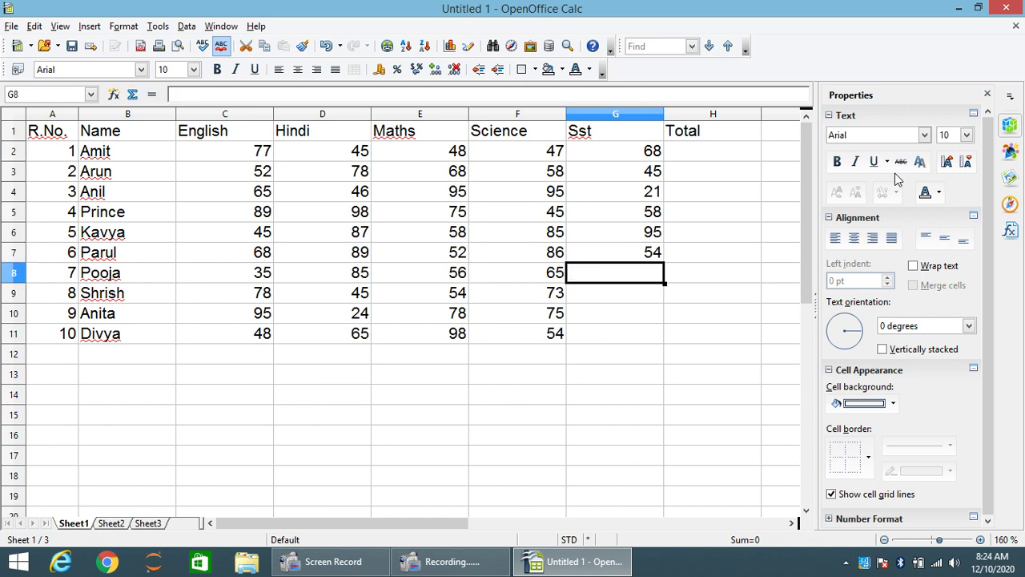
text(68)
key(Return)
text(67)
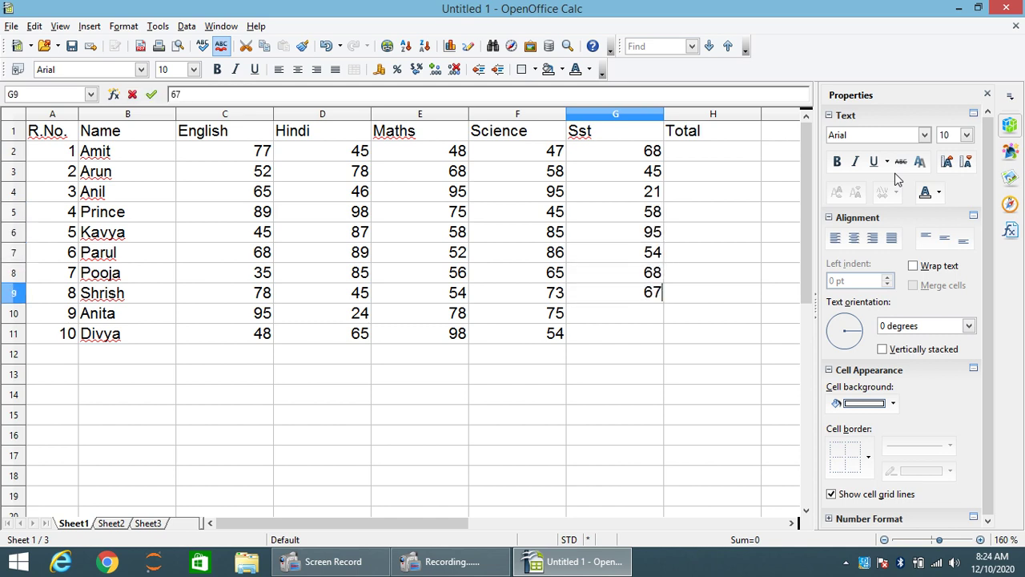
key(Return)
text(43)
key(Return)
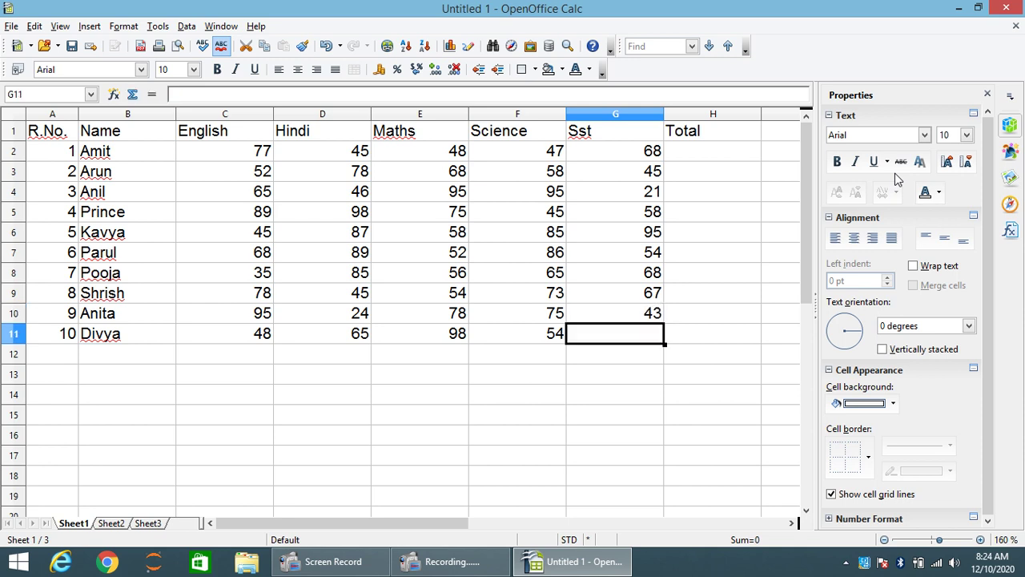
text(81)
key(Return)
text(89)
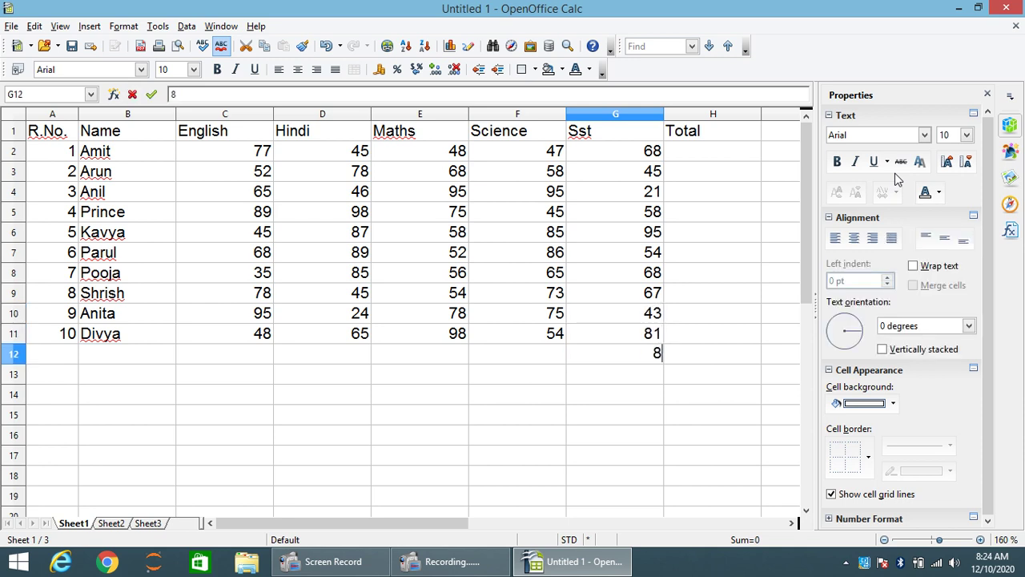
key(Return)
key(Up)
key(Delete)
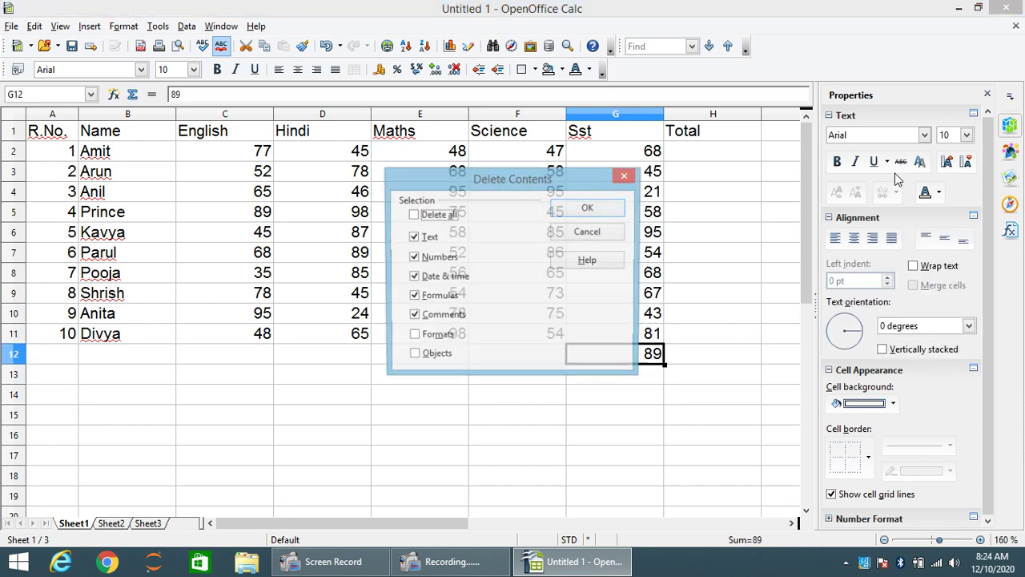
key(Return)
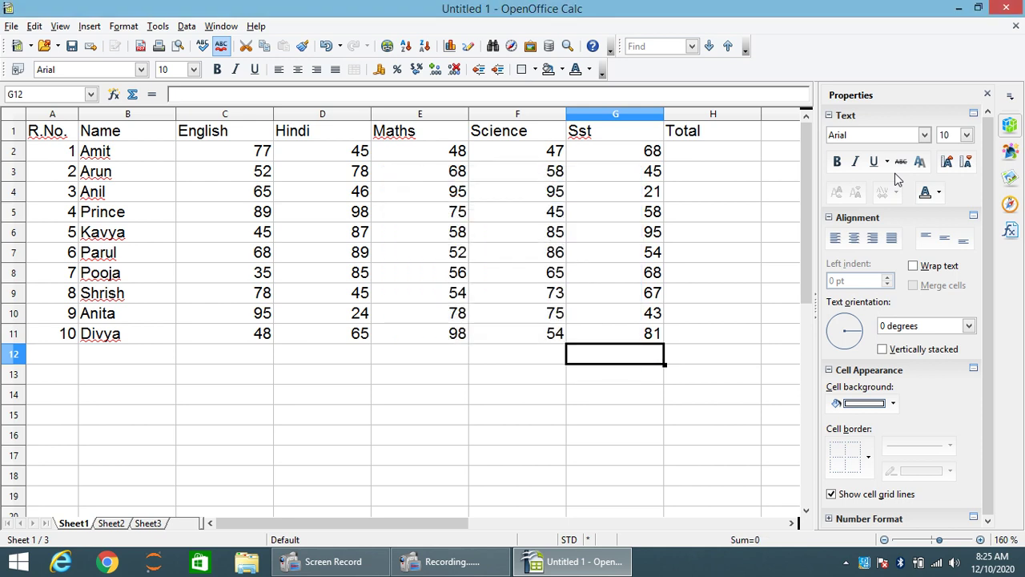
key(Left)
key(Home)
key(Up)
key(Up)
key(Up)
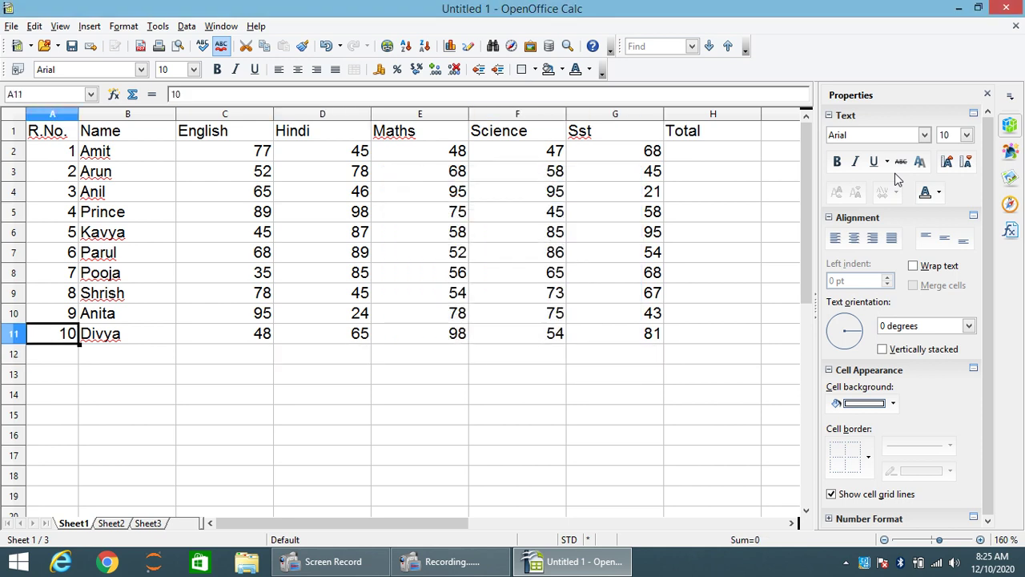
key(Up)
key(Up)
key(Up)
key(Up)
key(Up)
key(Up)
key(Up)
key(Up)
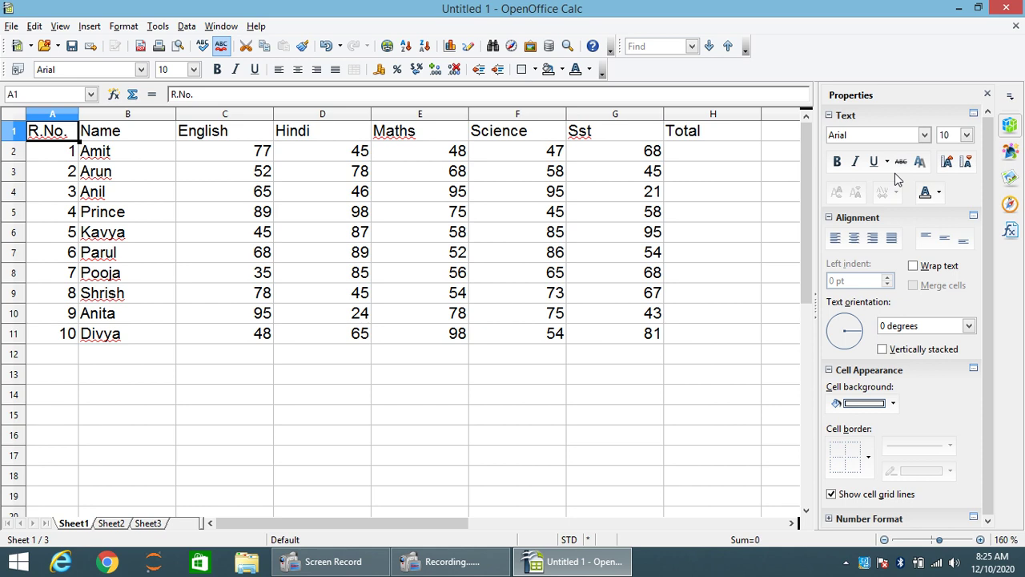
key(Right)
key(Down)
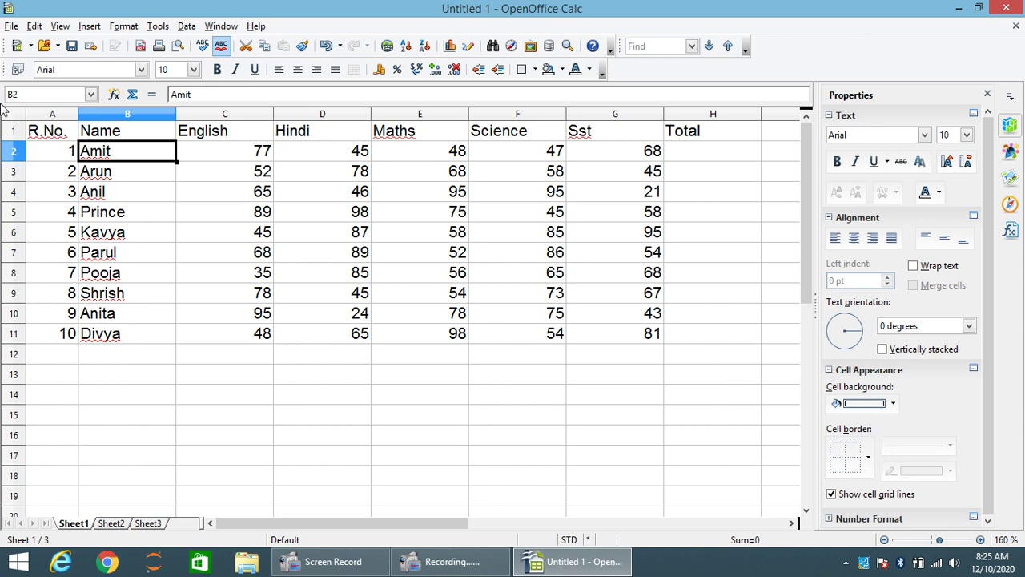
- Save the spreadsheet in the Documents folder as studendmarkscalc in ODF Spreadsheet format
click(10, 27)
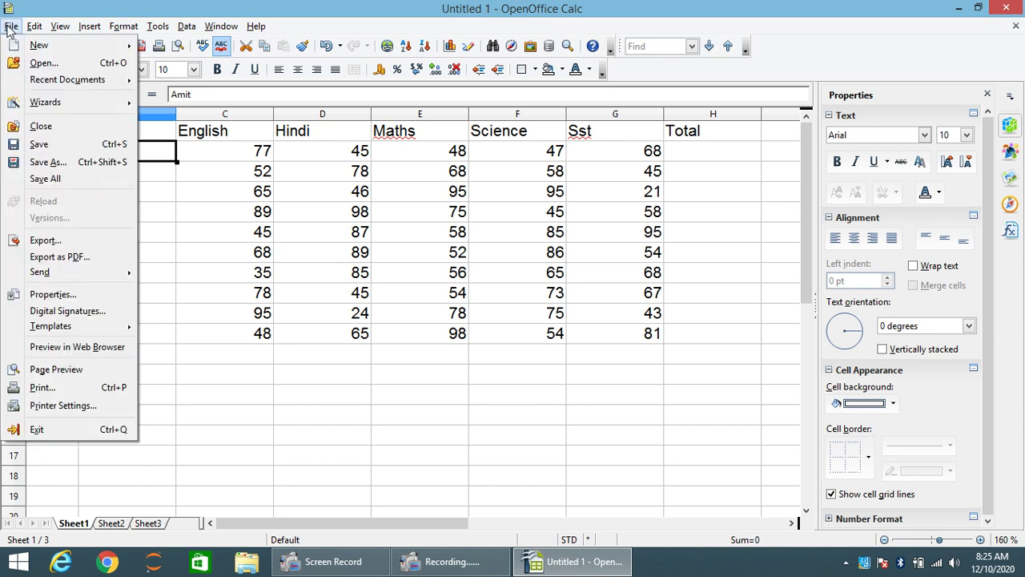
click(48, 161)
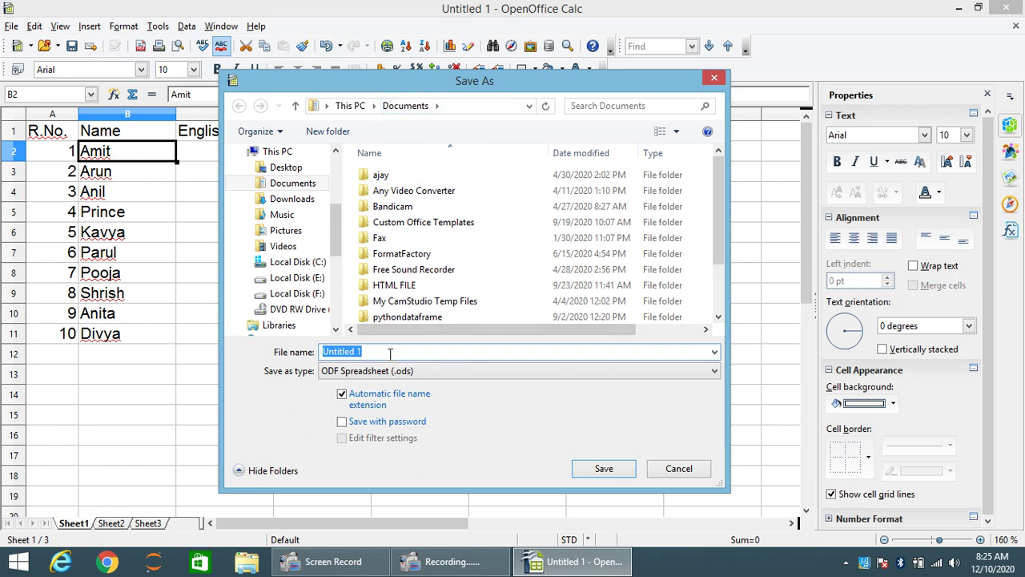
text(studendmarkscalc)
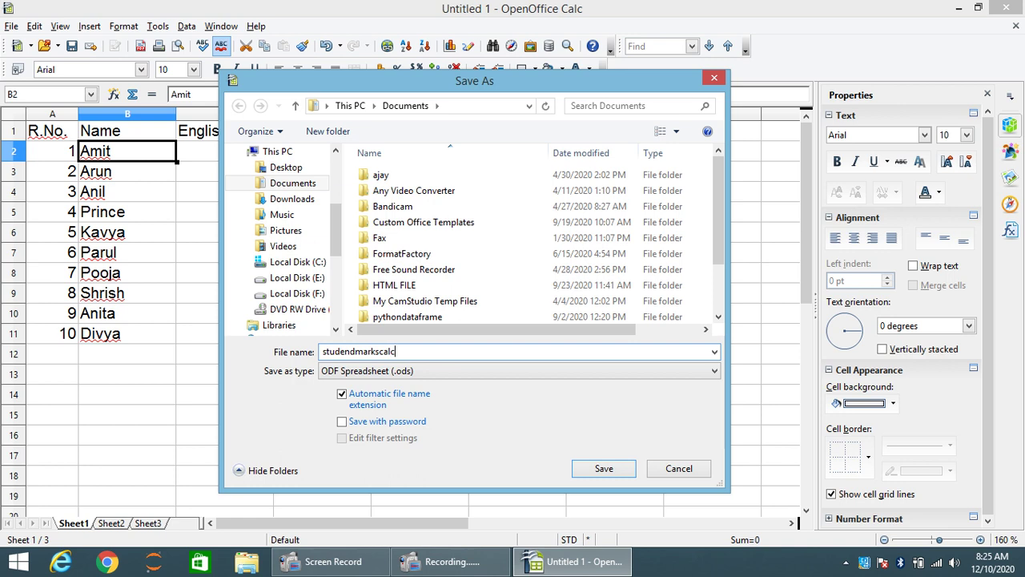
key(Return)
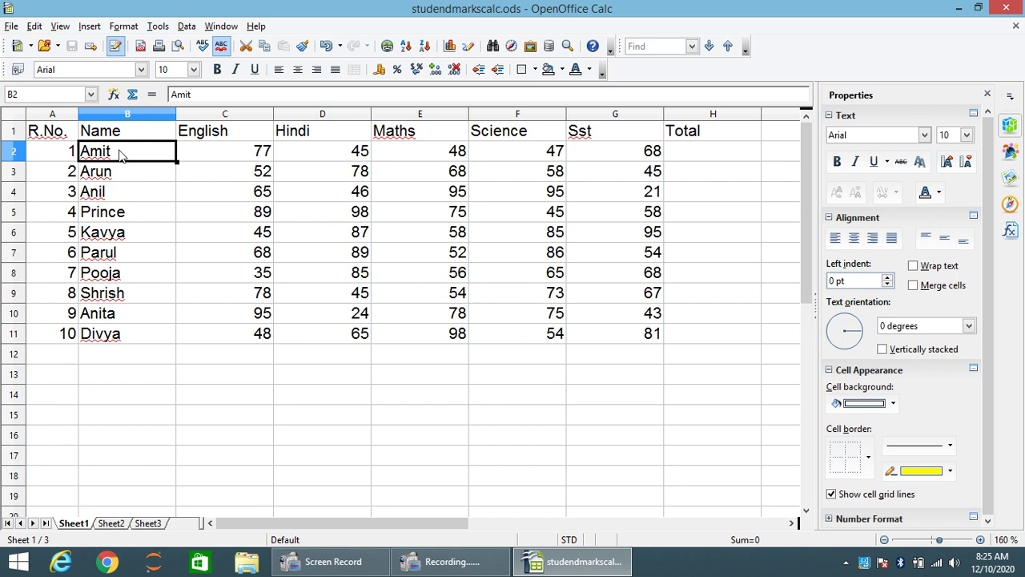
drag(125, 154, 128, 337)
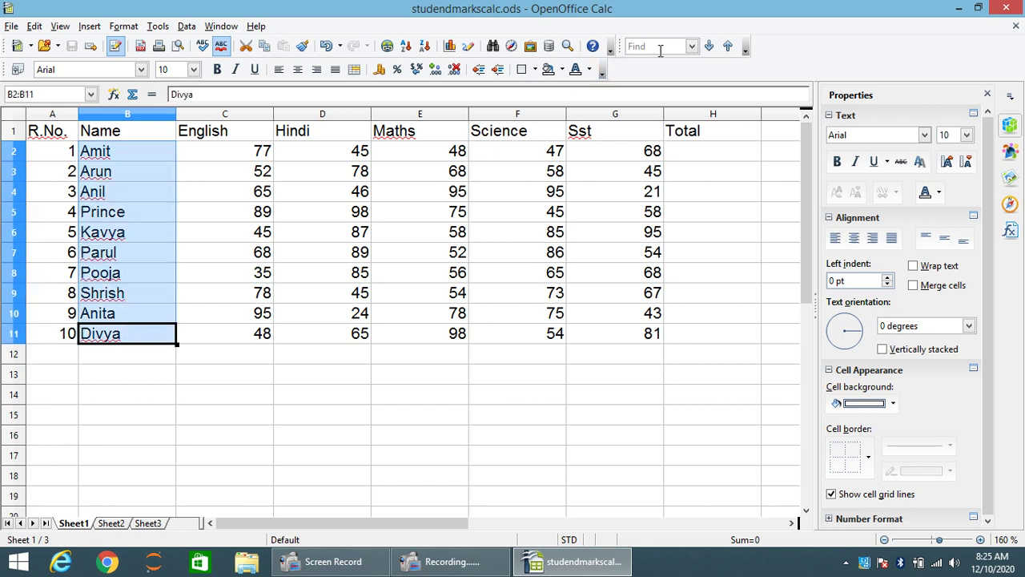
click(730, 49)
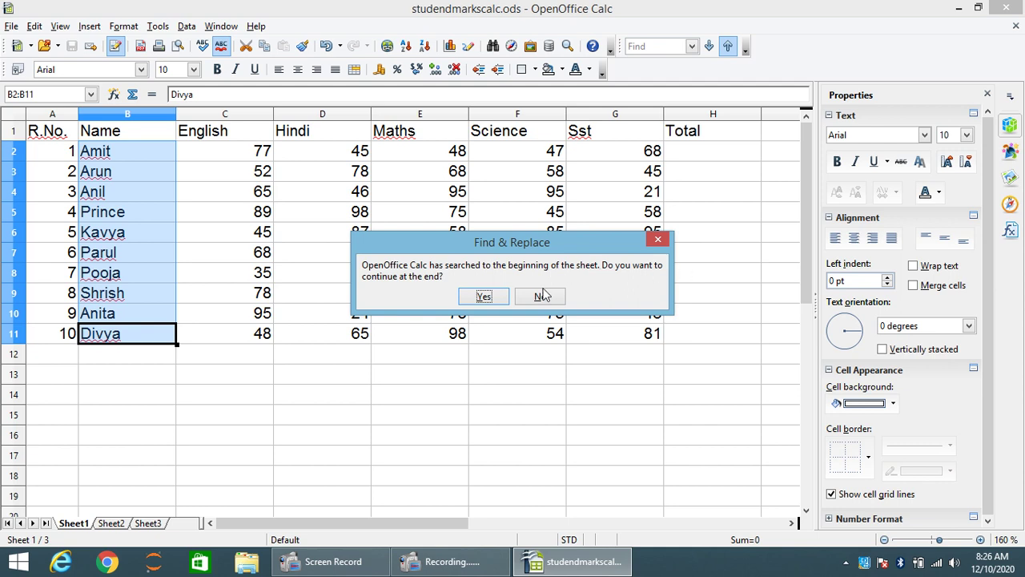
click(481, 295)
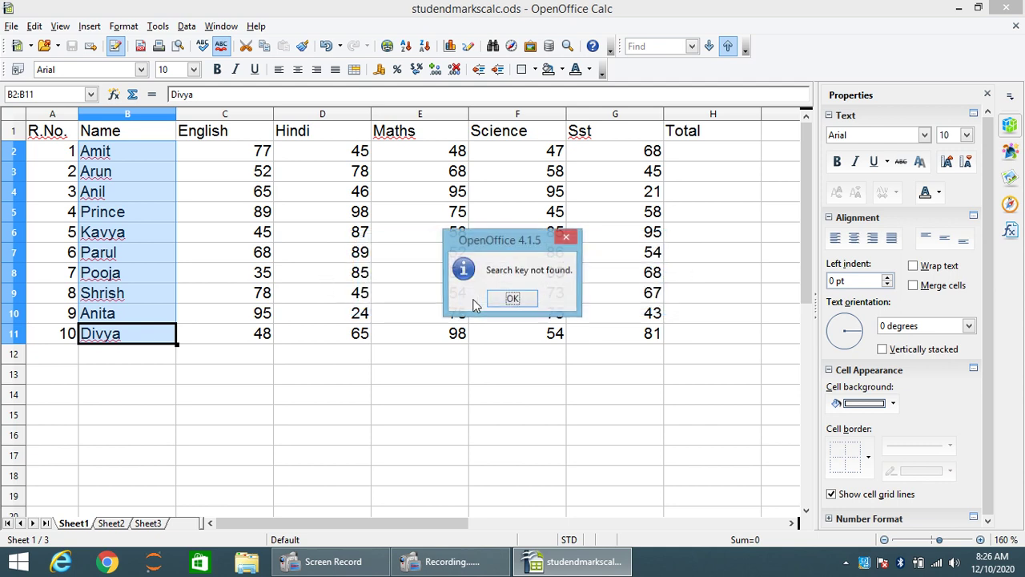
click(513, 298)
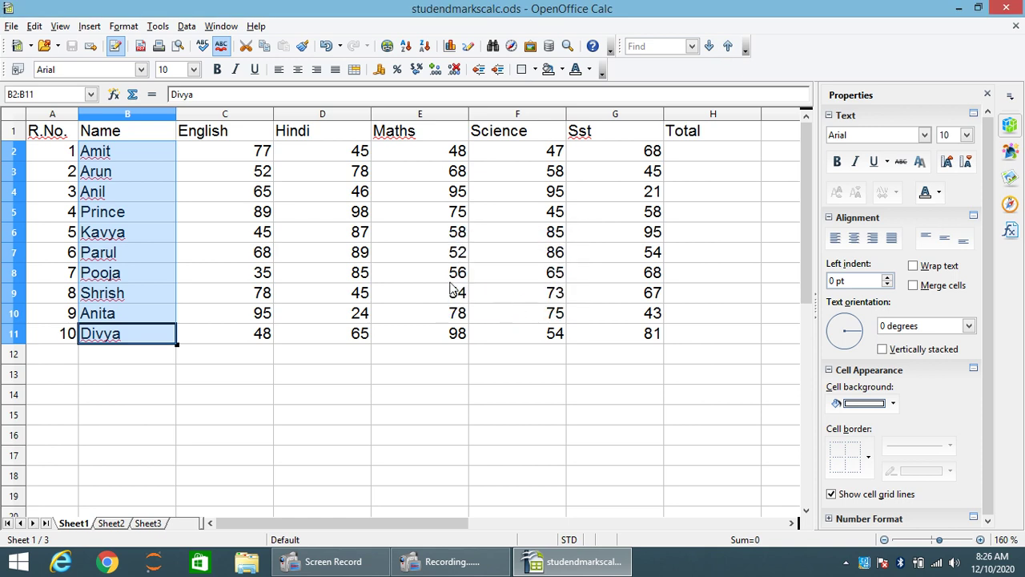
click(192, 207)
click(170, 175)
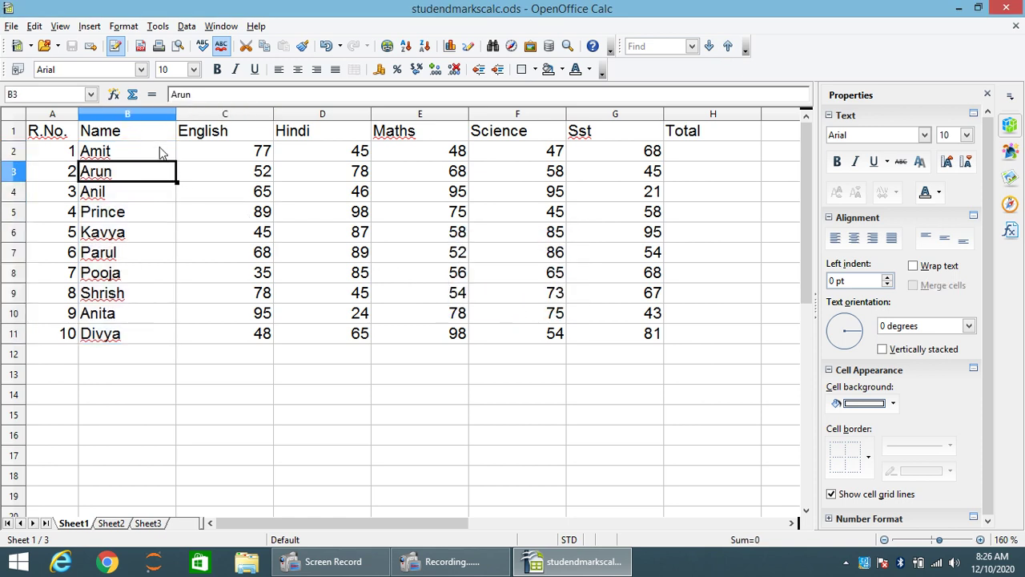
click(162, 155)
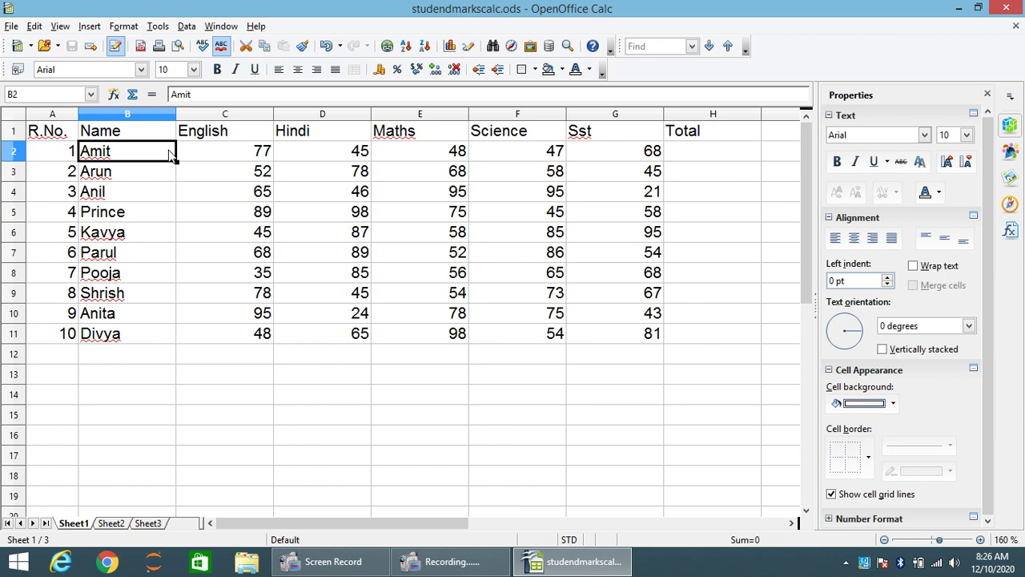
key(ctrl+shift+Down)
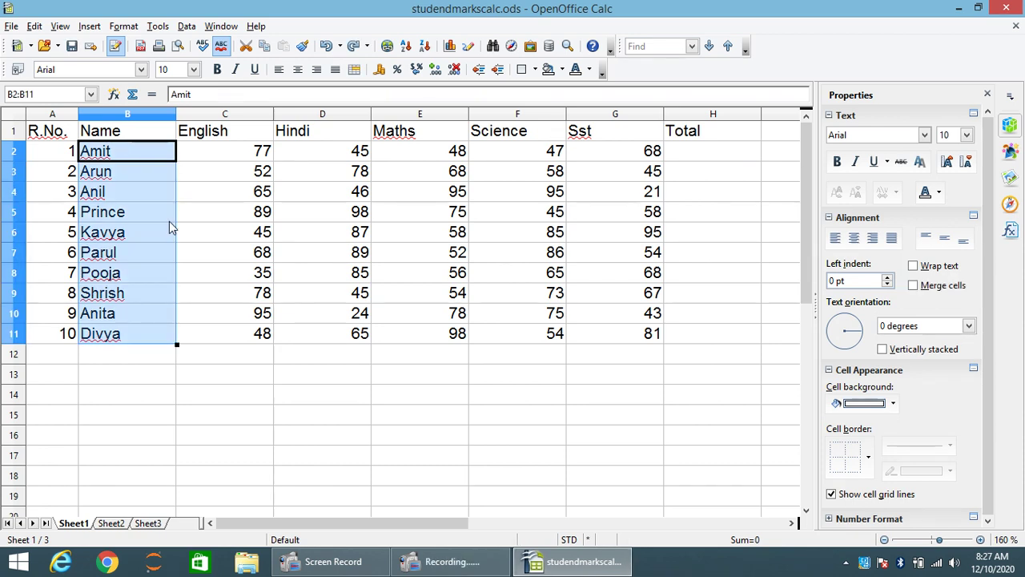
click(153, 235)
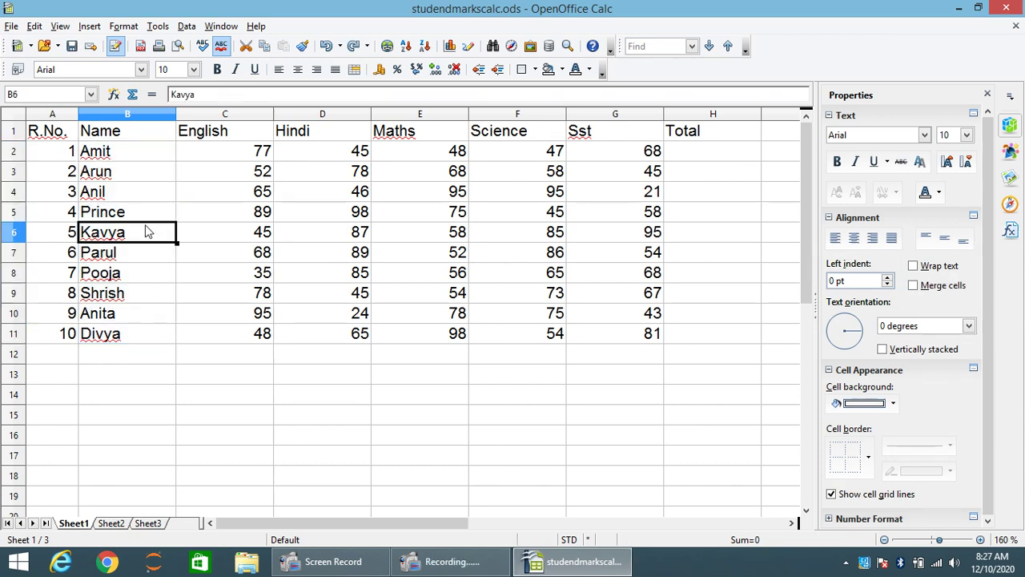
- Sort the student names in B2:B11 in ascending order, limiting the sort to the current selection
click(137, 159)
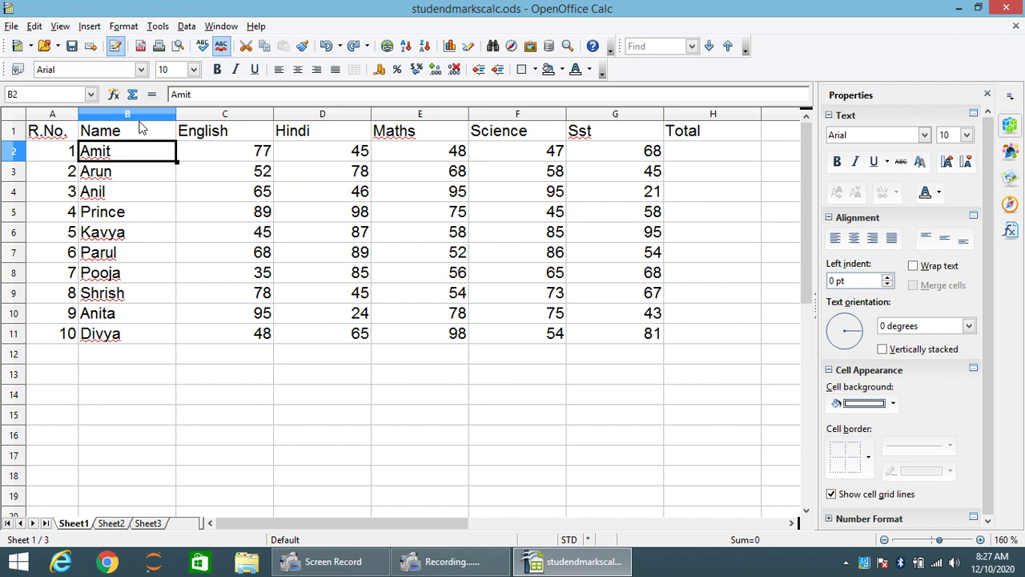
key(shift+Down)
key(shift+Down)
key(shift+Down)
key(shift+Down)
key(shift+Down)
key(shift+Down)
key(shift+Down)
key(shift+Down)
key(shift+Down)
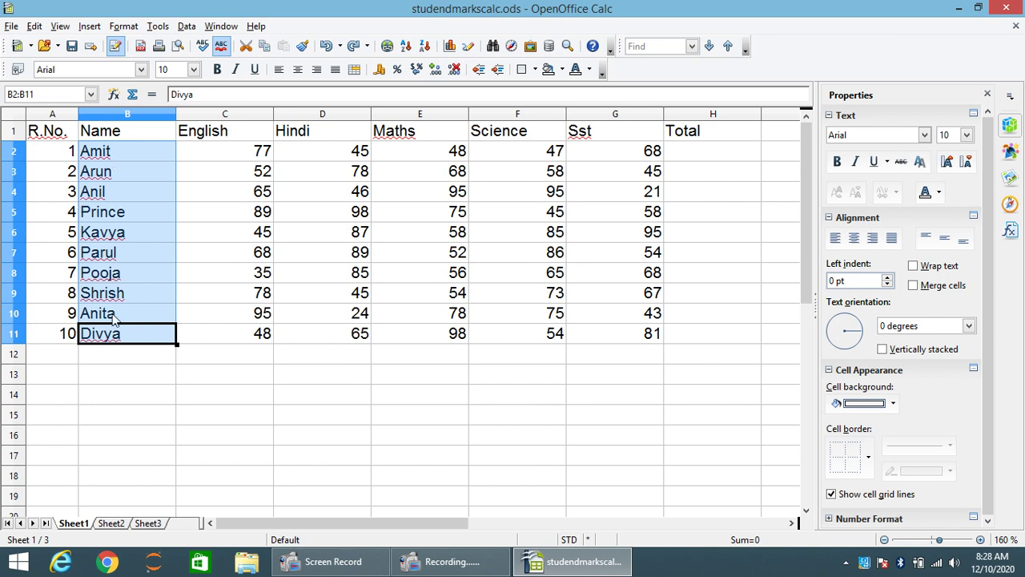
click(406, 46)
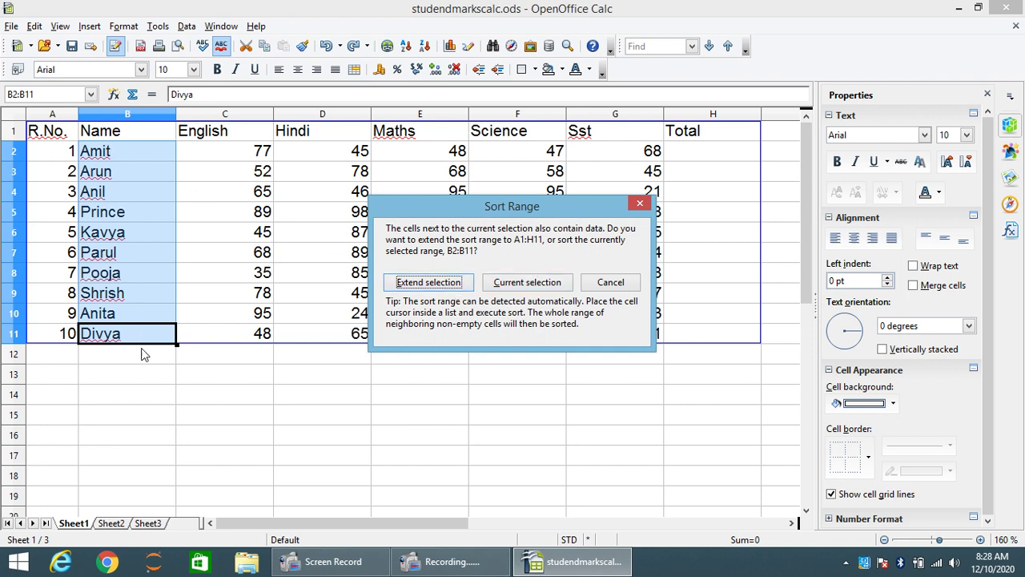
click(525, 283)
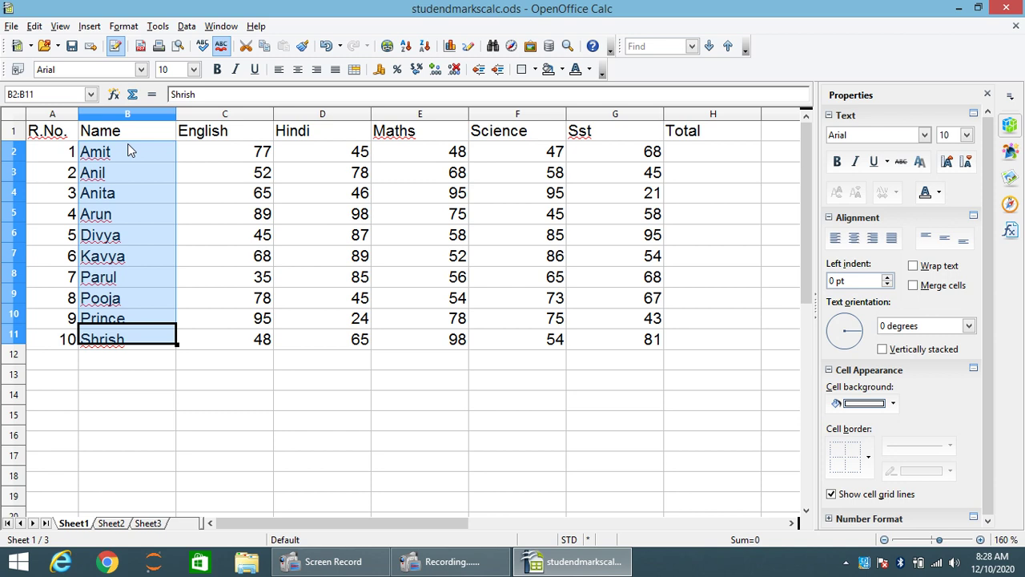
- Sort the student names in B2:B11 in descending order, limiting the sort to the current selection
click(424, 49)
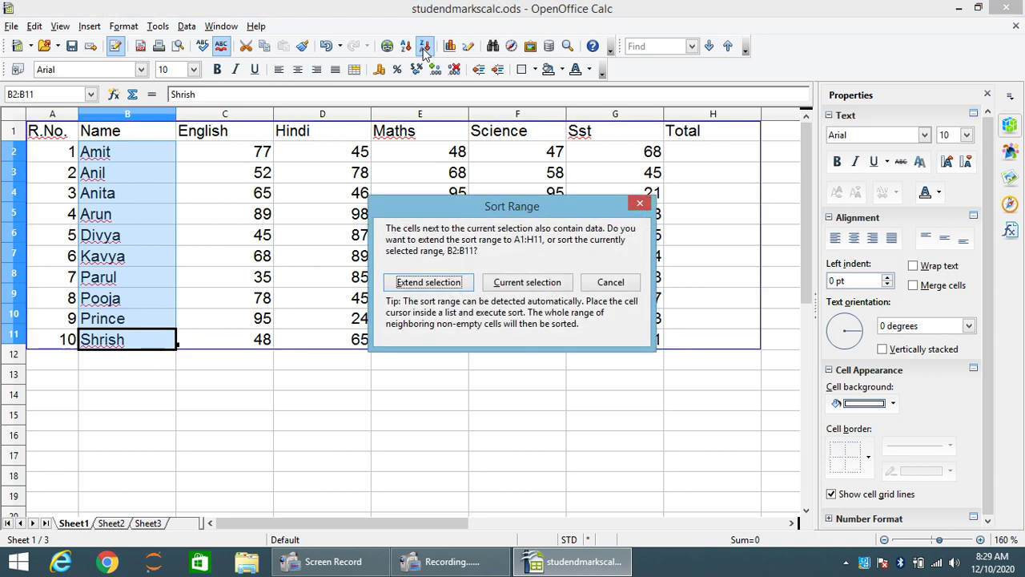
click(502, 285)
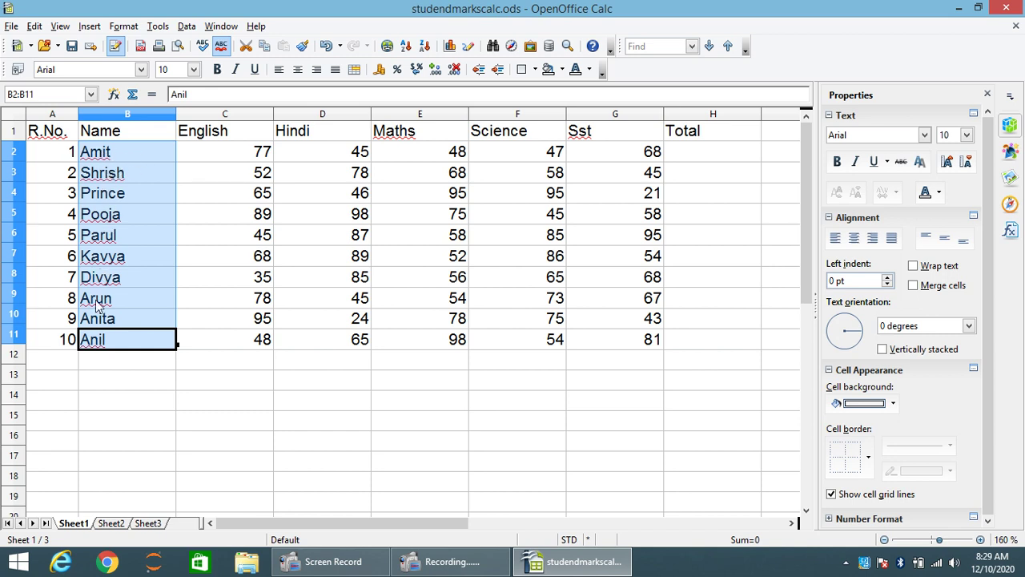
- Sort the Name column including its header, B1:B11, in descending order using only the current selection
click(106, 130)
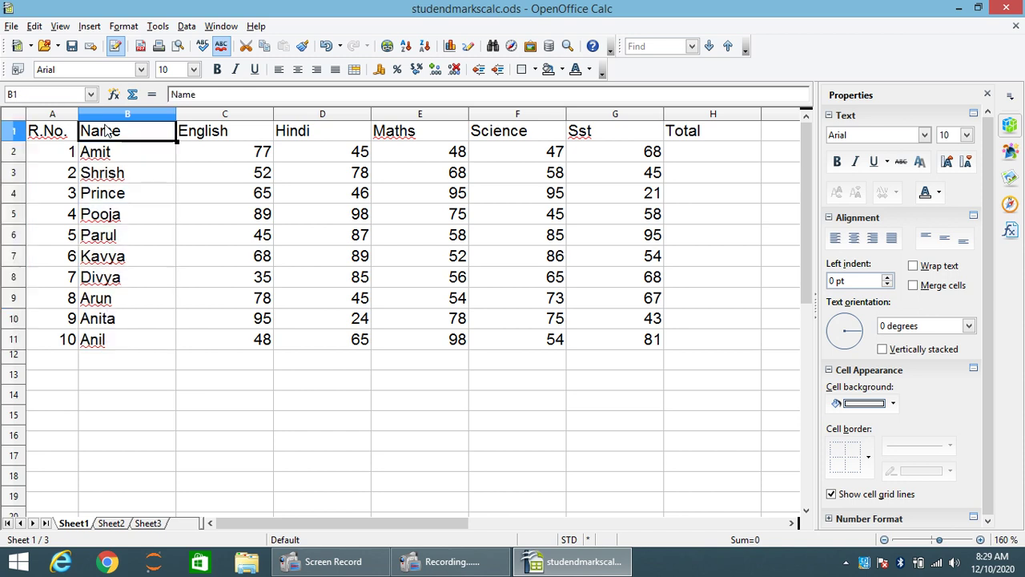
drag(124, 131, 120, 344)
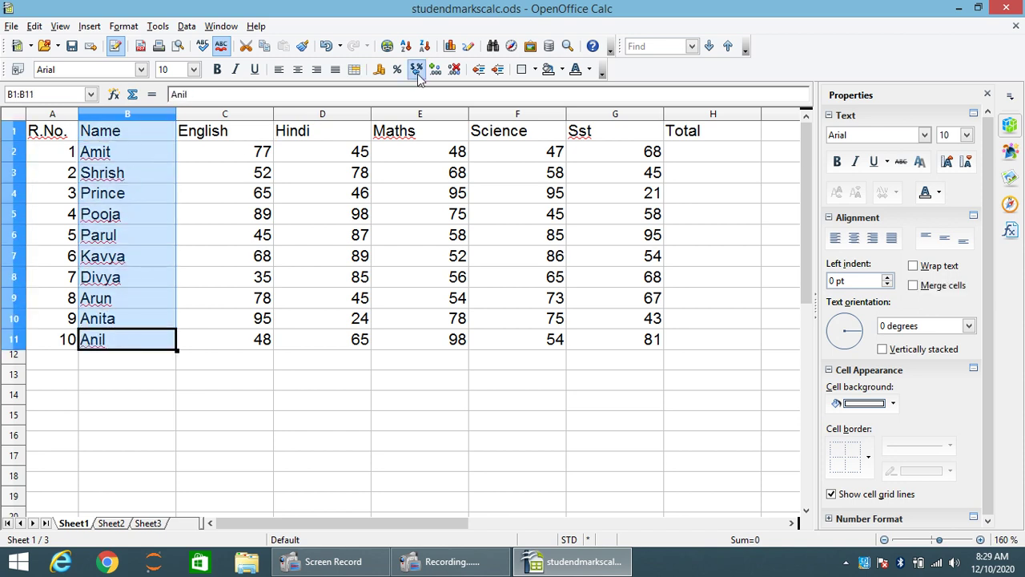
click(424, 47)
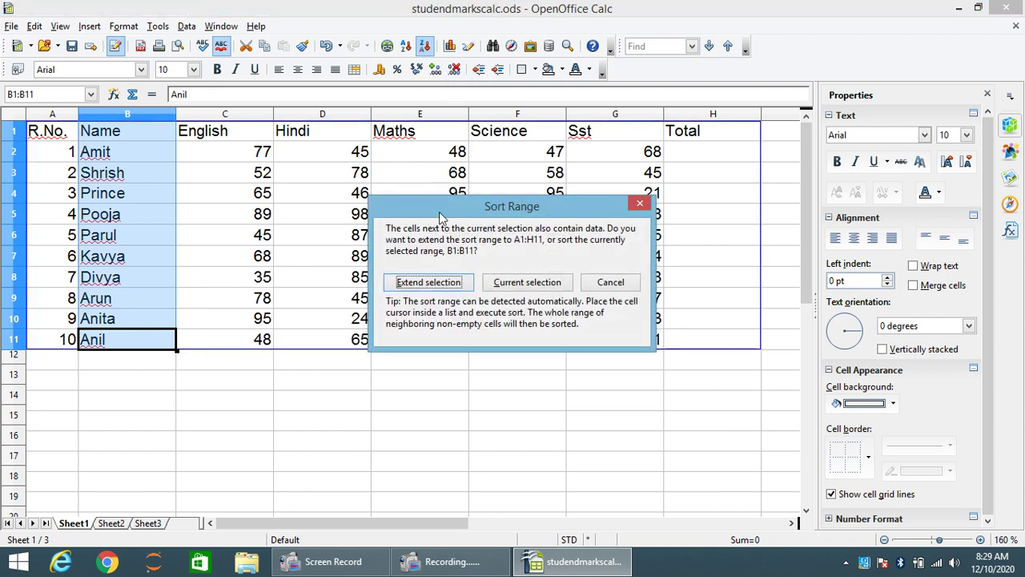
click(516, 284)
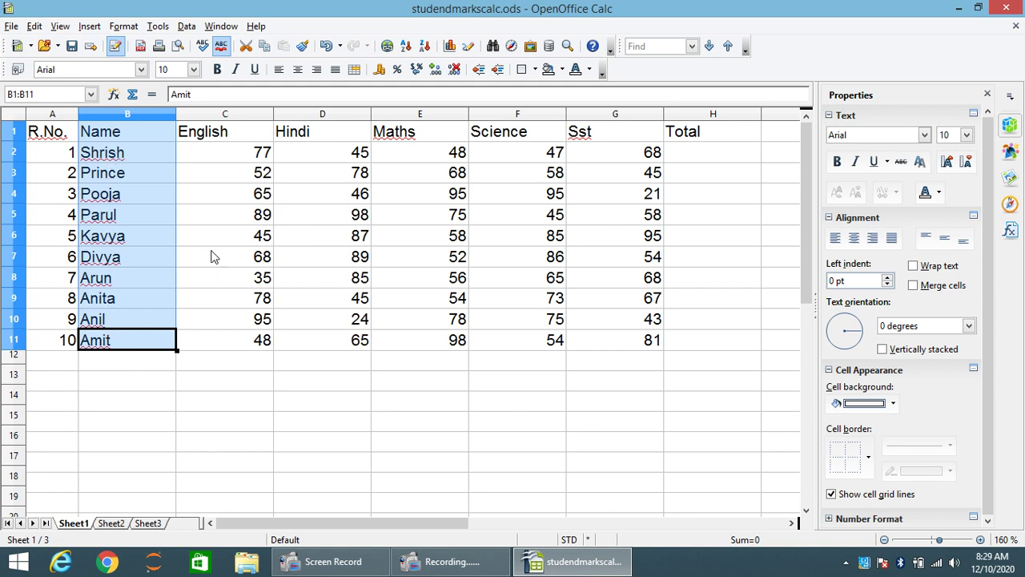
- Sort the names in ascending order with the selection extended to the whole table A1:H11, and undo that sort
click(408, 48)
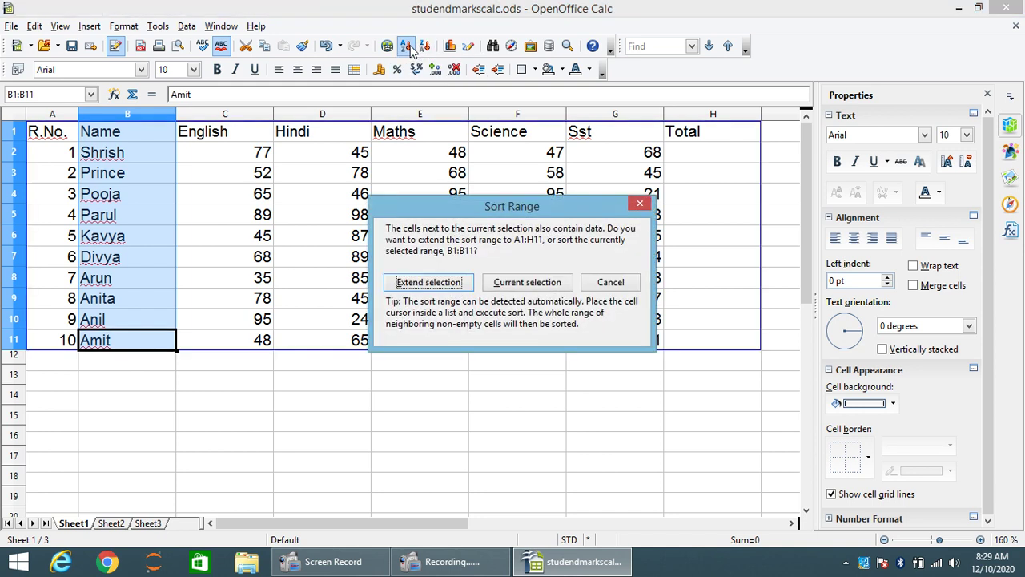
click(428, 282)
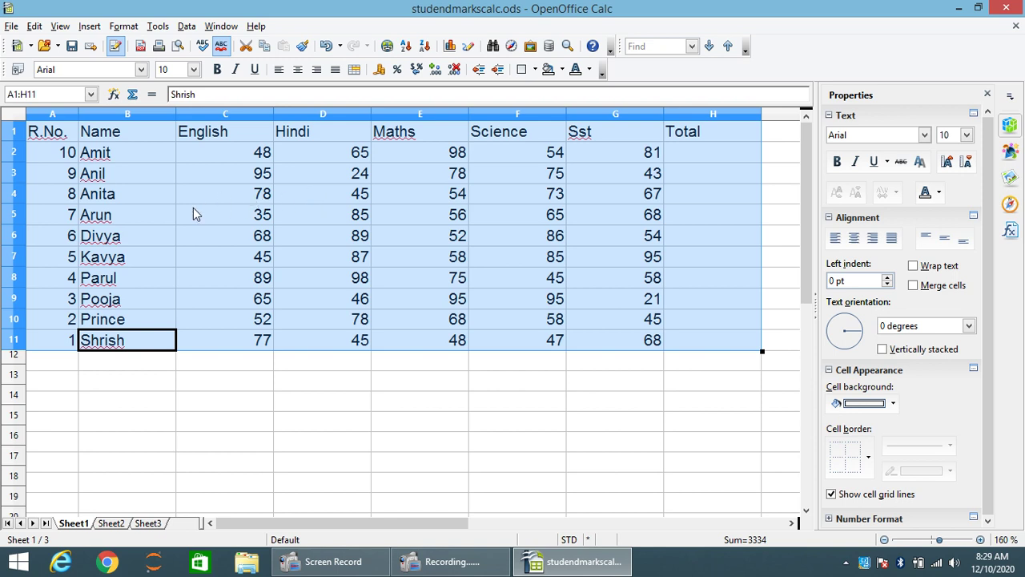
key(ctrl+z)
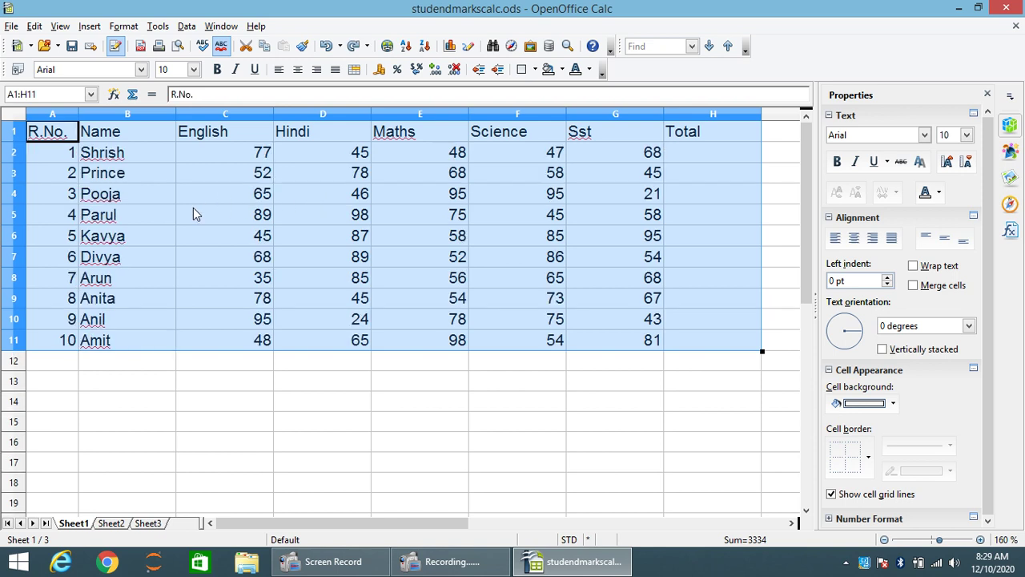
click(128, 164)
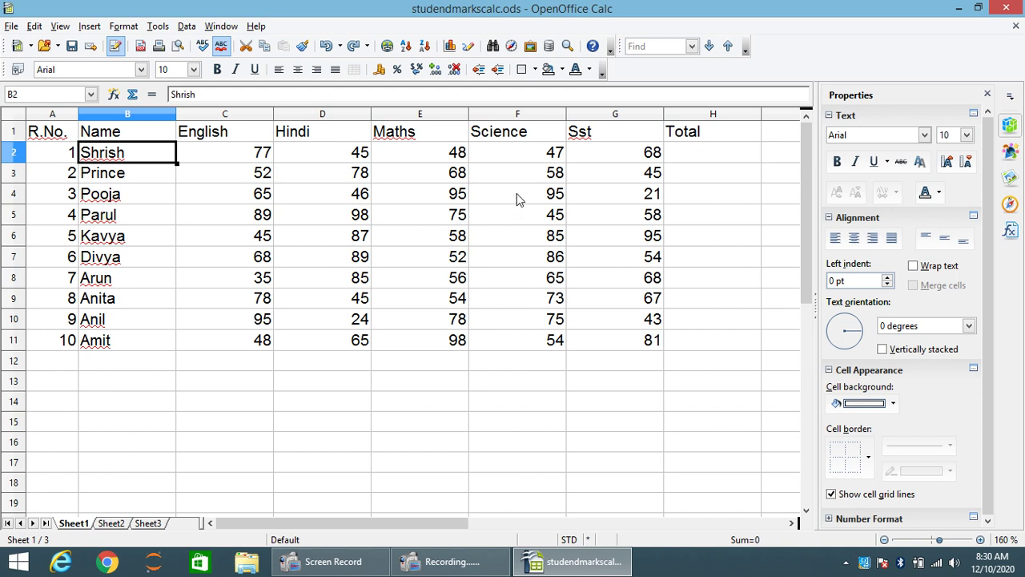
- Enter the formula =D11-C11 in cell D14 to subtract roll number 10's English mark from the Hindi mark
click(303, 400)
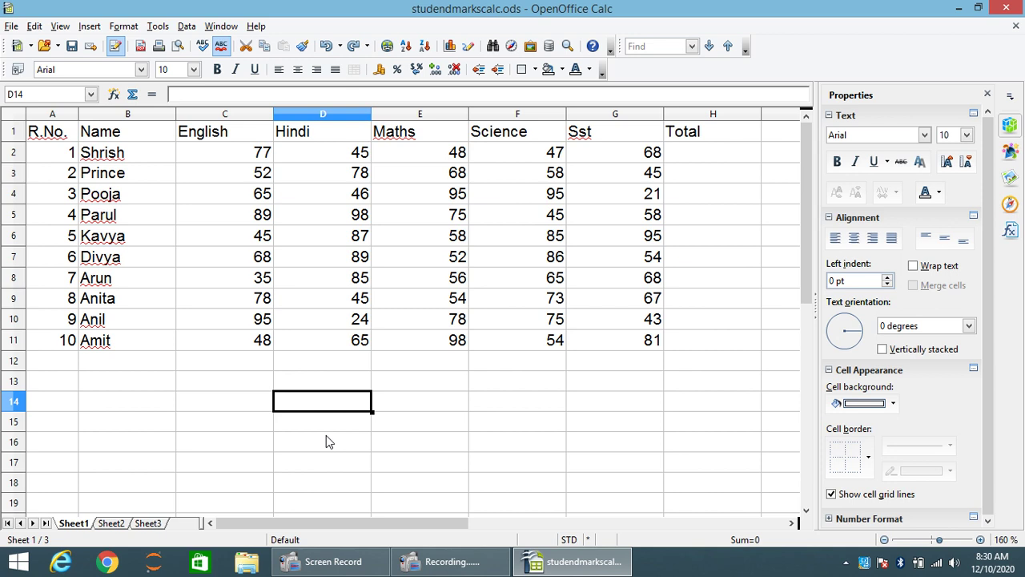
text(=)
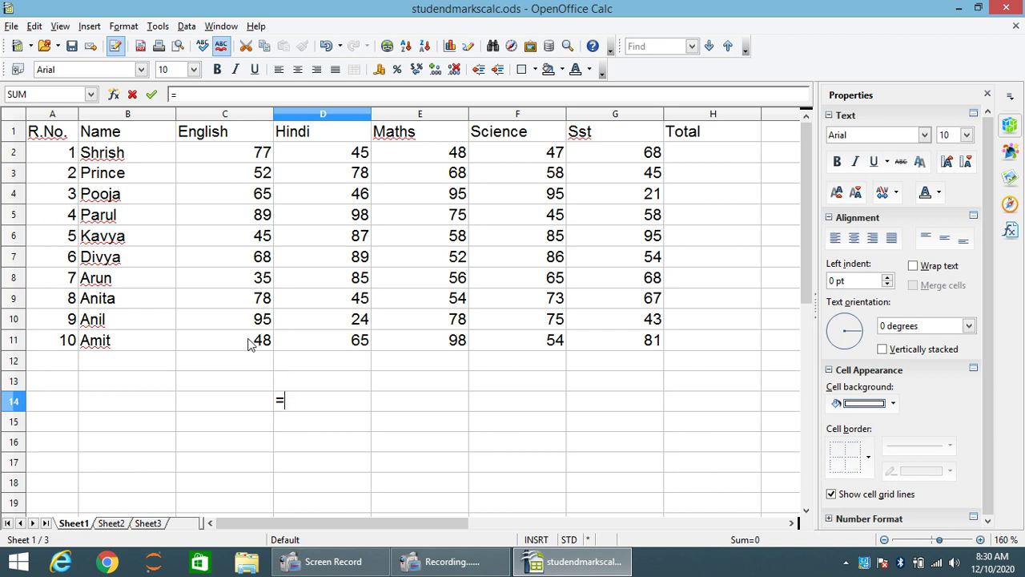
click(349, 348)
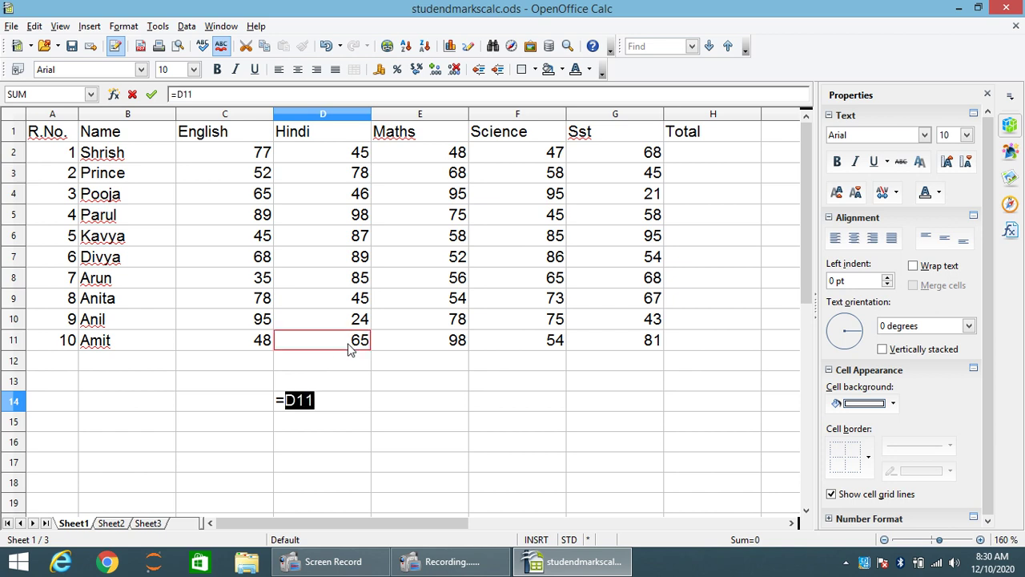
click(318, 402)
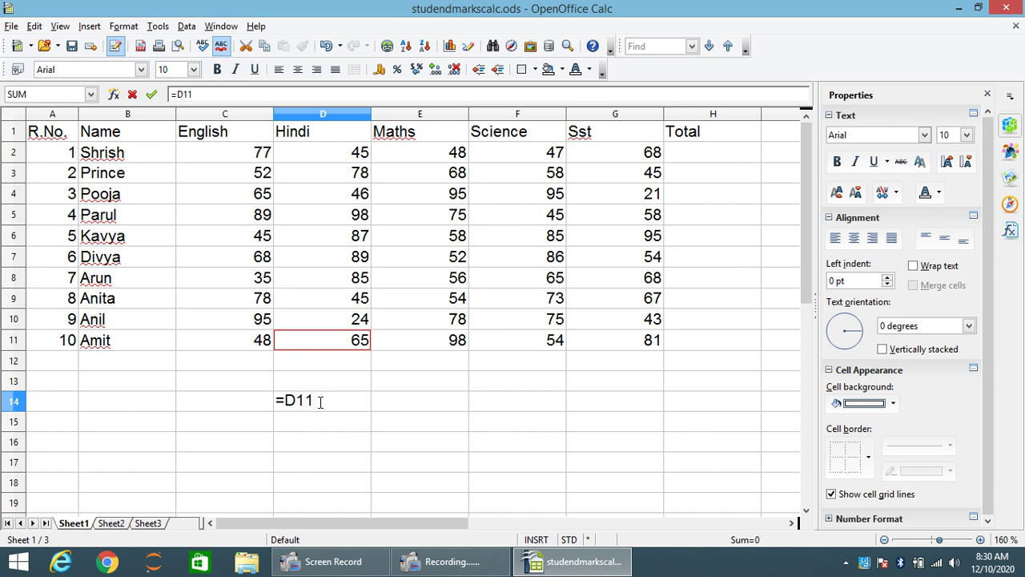
text(-)
click(258, 345)
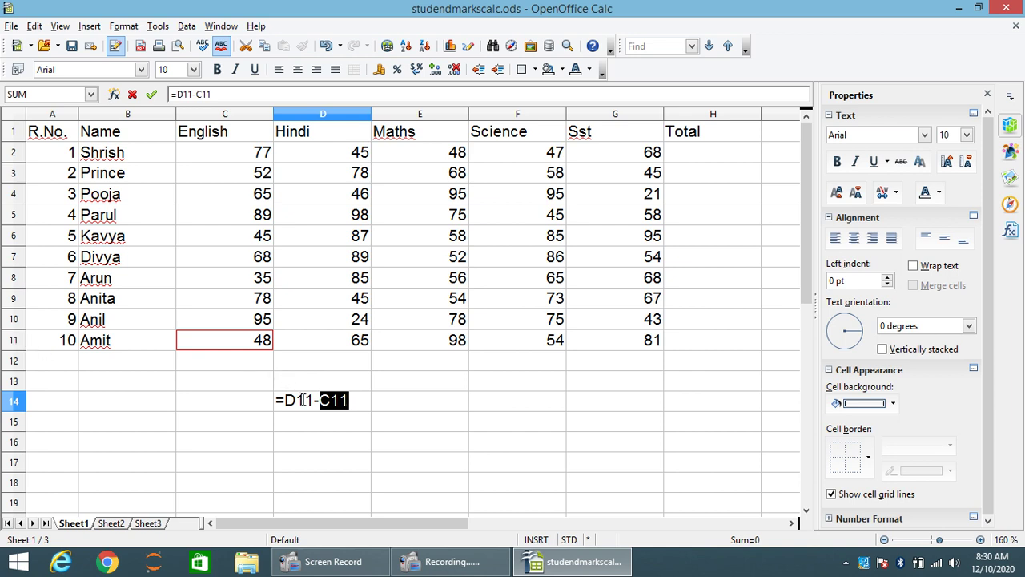
key(Return)
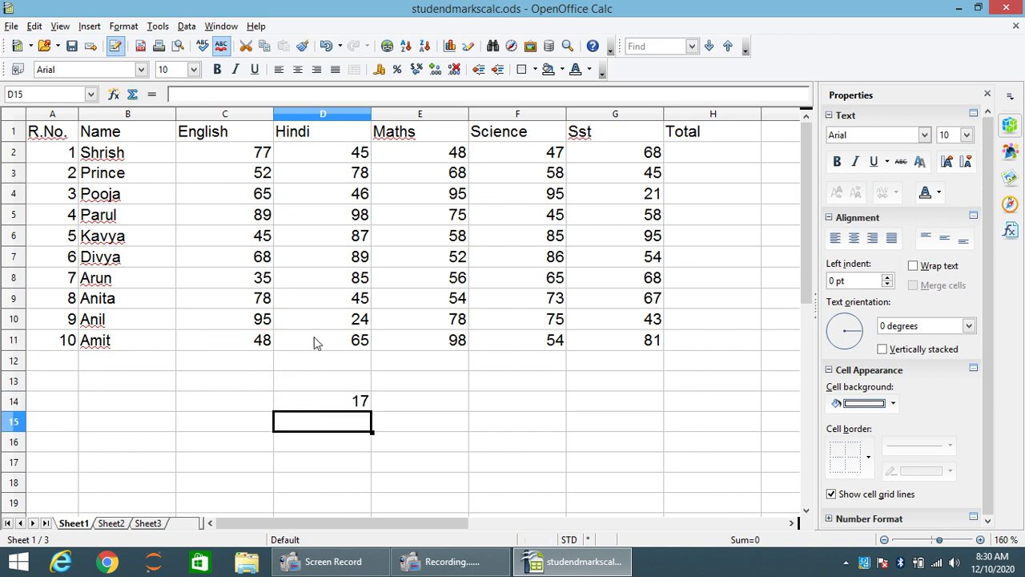
- Replace the formula in cell D14 with =50-25
click(335, 406)
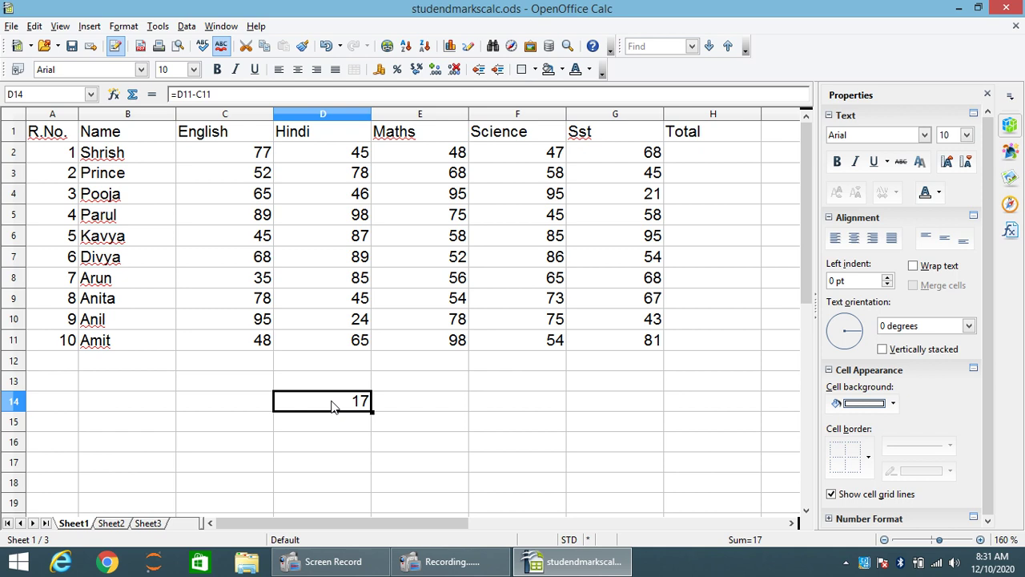
text(=)
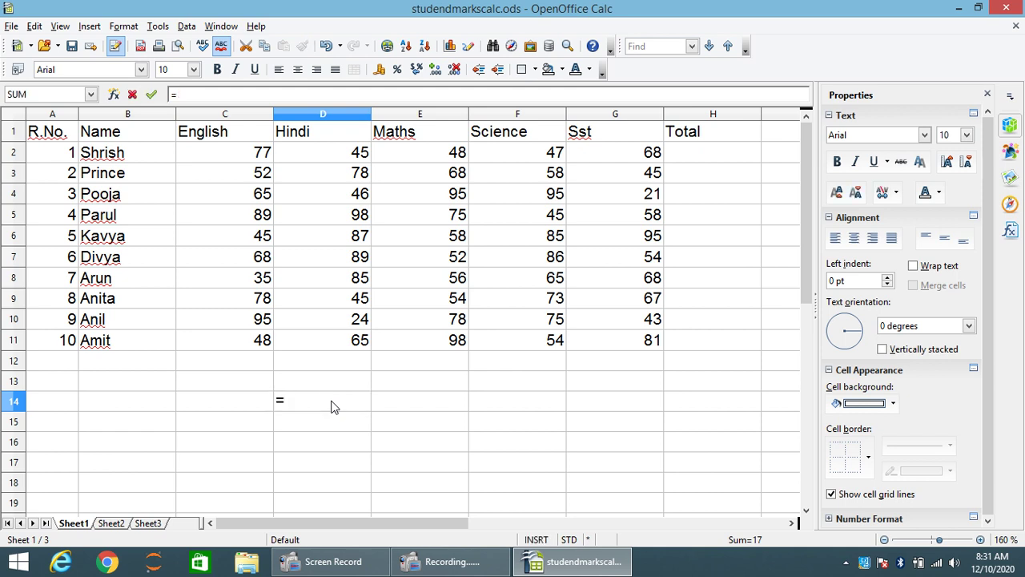
text(50-25)
key(Return)
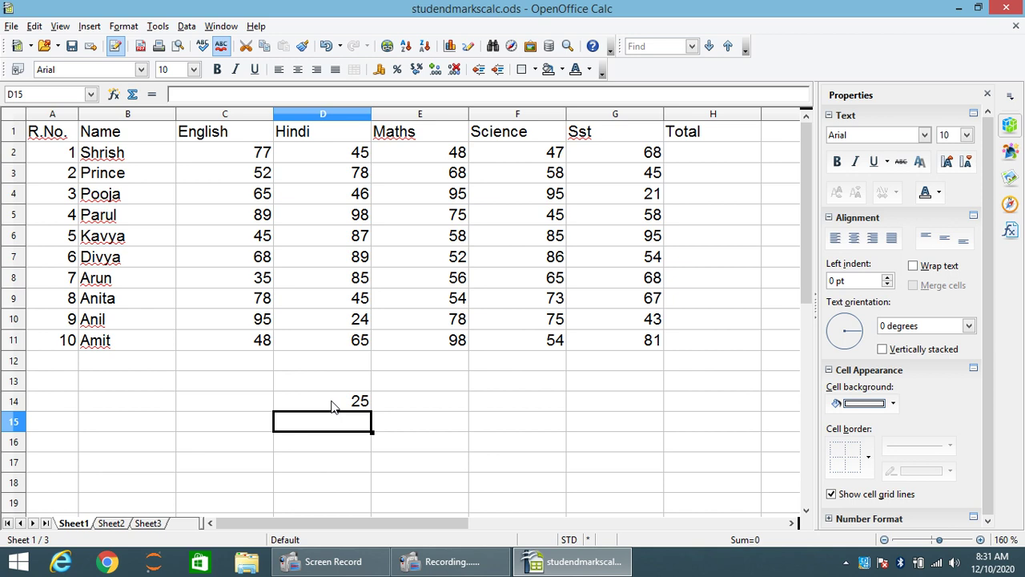
- Delete the contents of cell D14, keeping the default content types selected for deletion
click(348, 403)
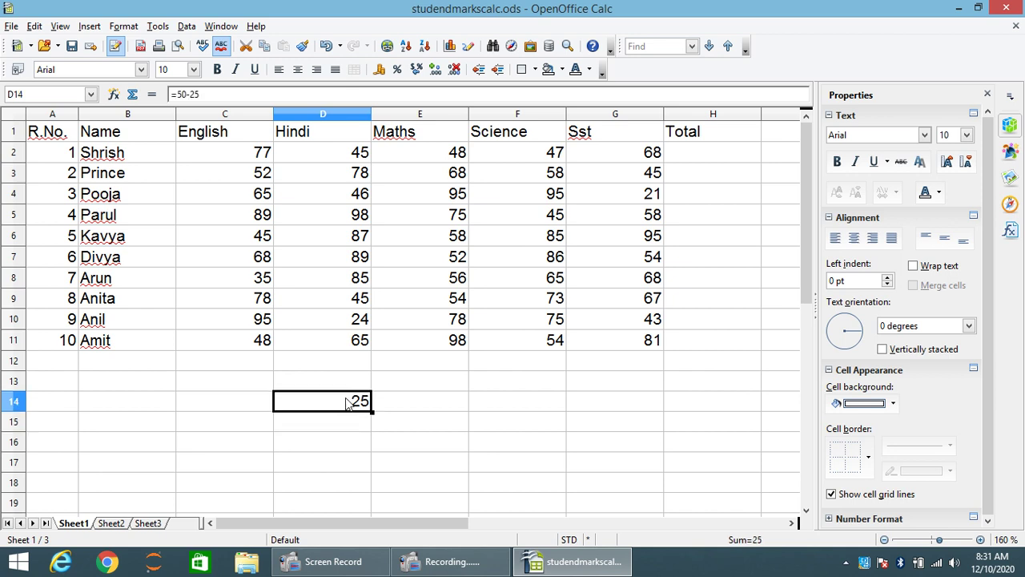
key(BackSpace)
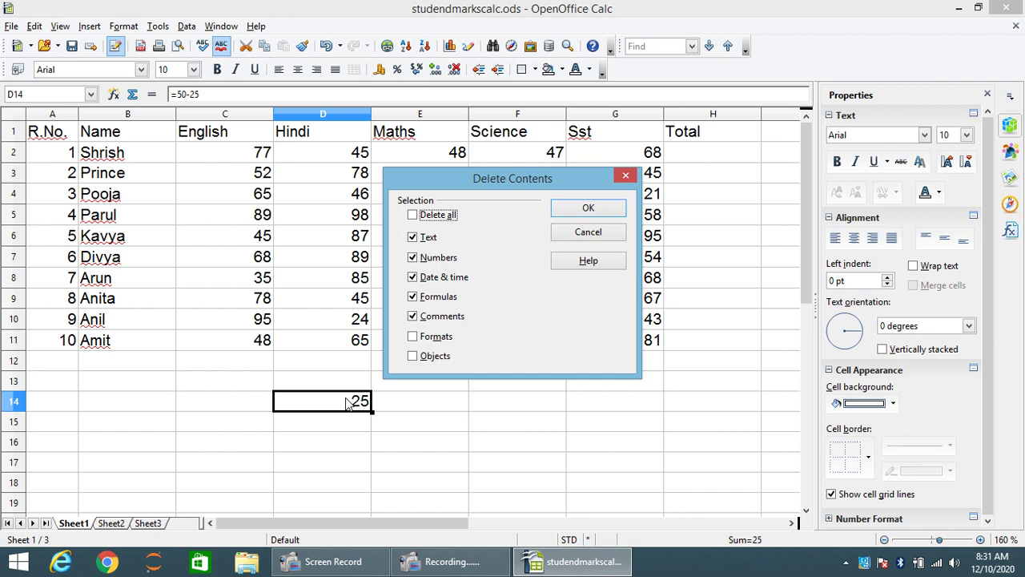
key(Return)
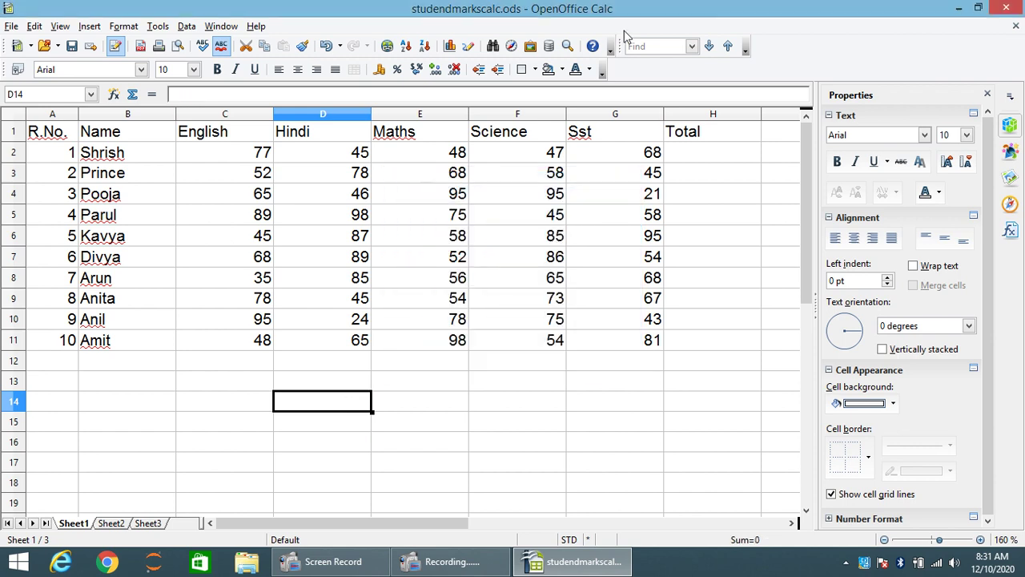
- Enter the formula =sum(c2:g2) in cell H2 to total the five subject marks of roll number 1
click(693, 153)
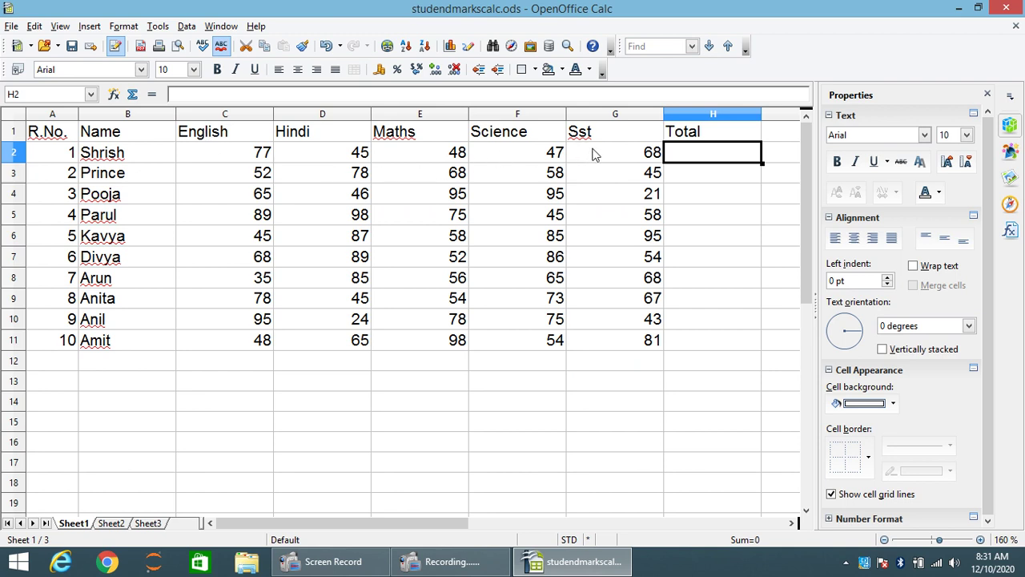
text(=s)
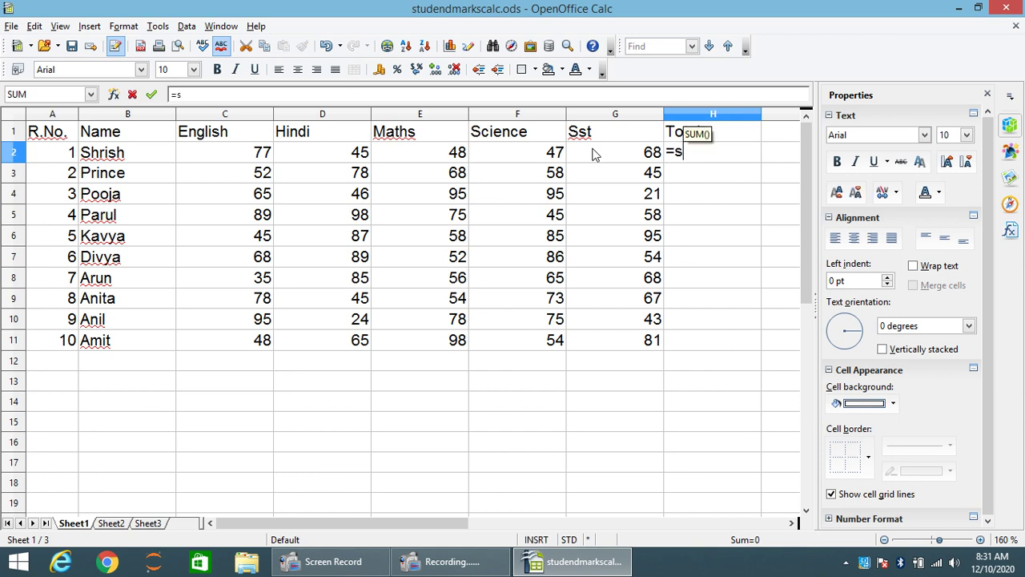
text(um)
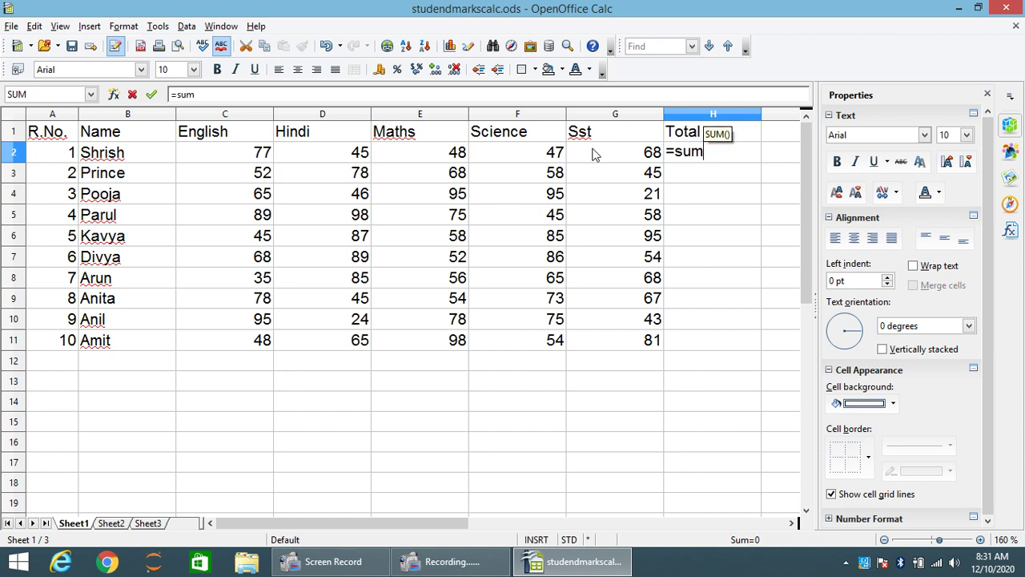
text(()
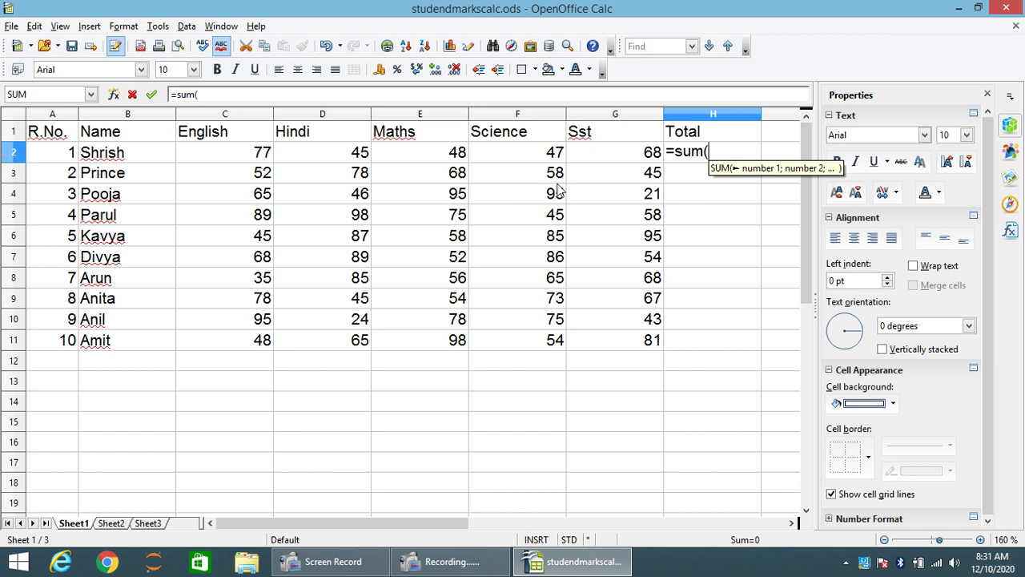
text(c2)
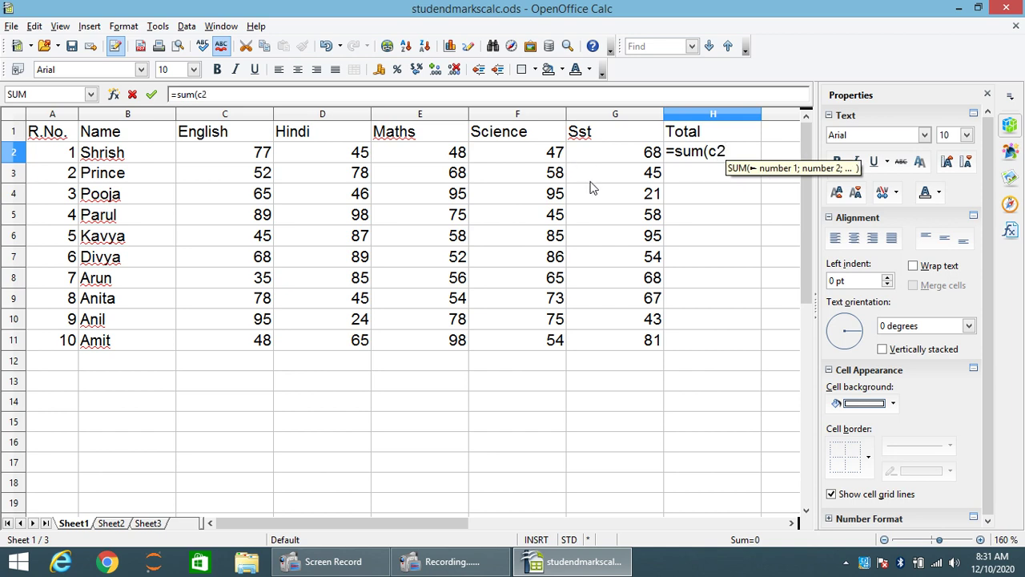
text(:)
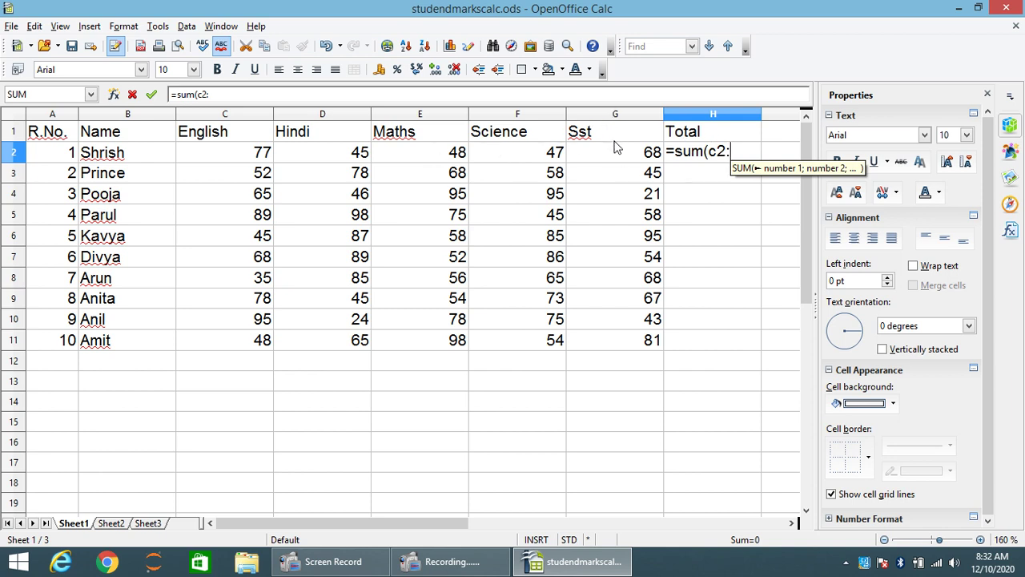
text(g)
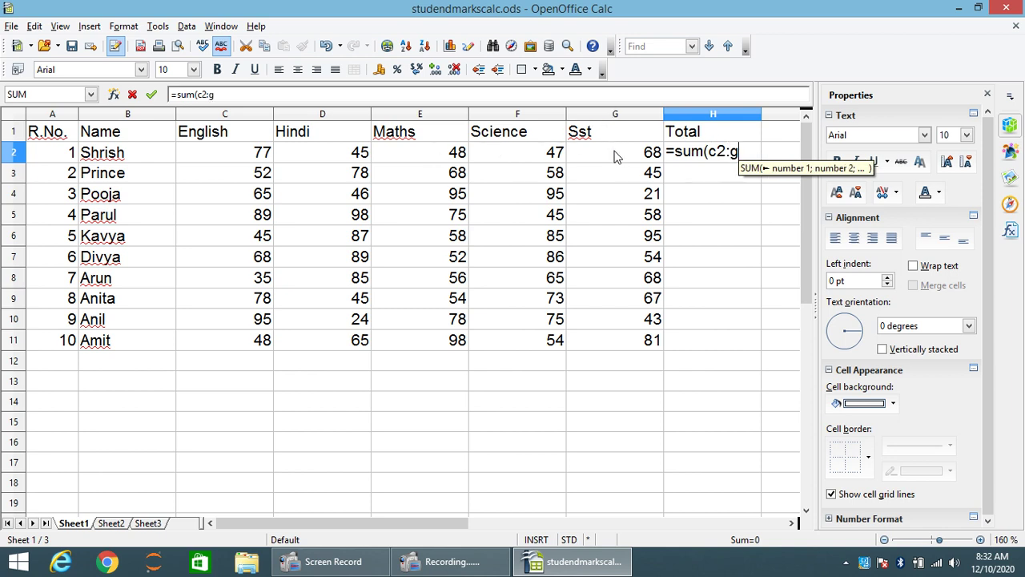
text(2))
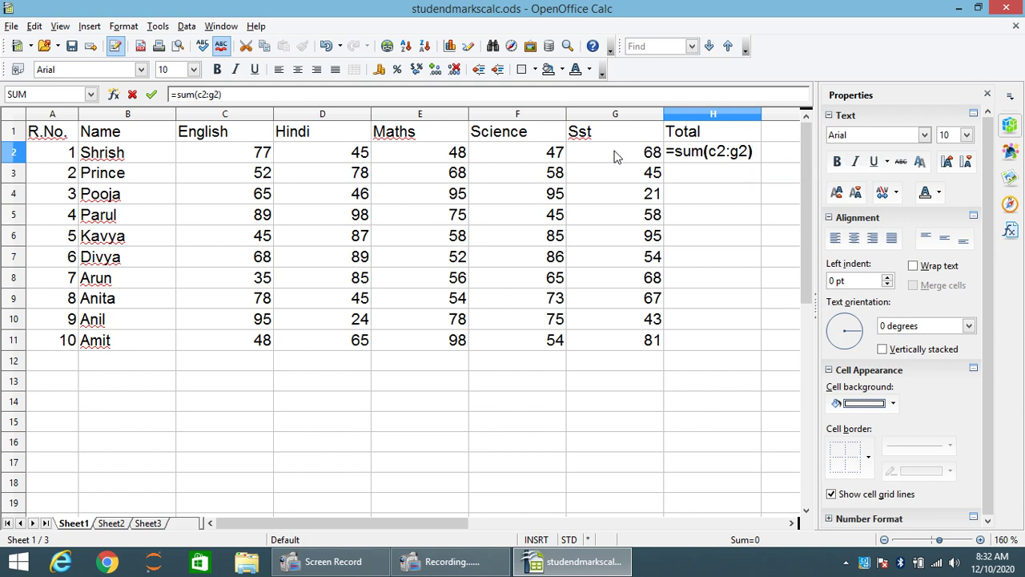
key(Return)
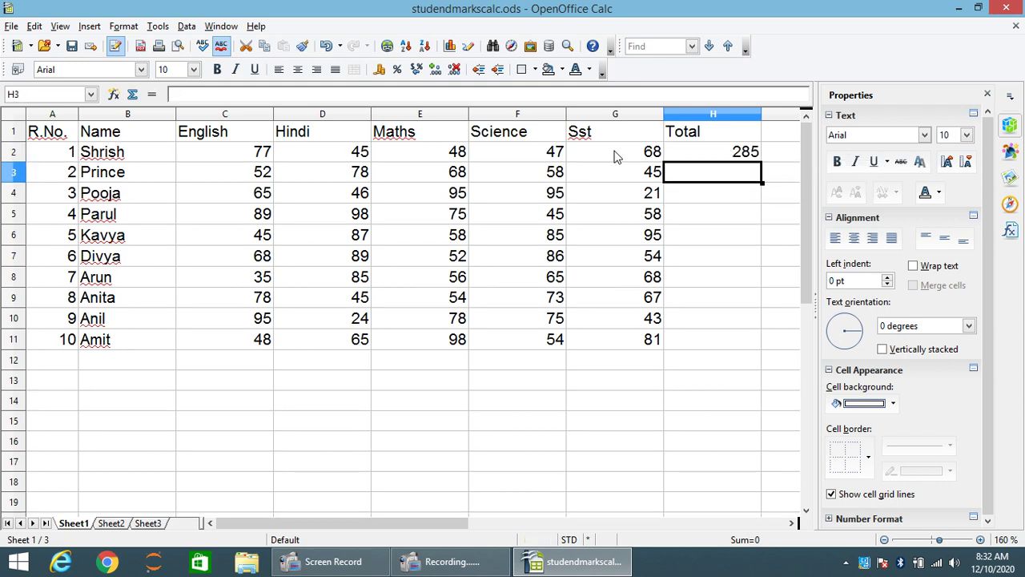
- Fill the total formula from H2 down through H11 for all remaining students
click(747, 160)
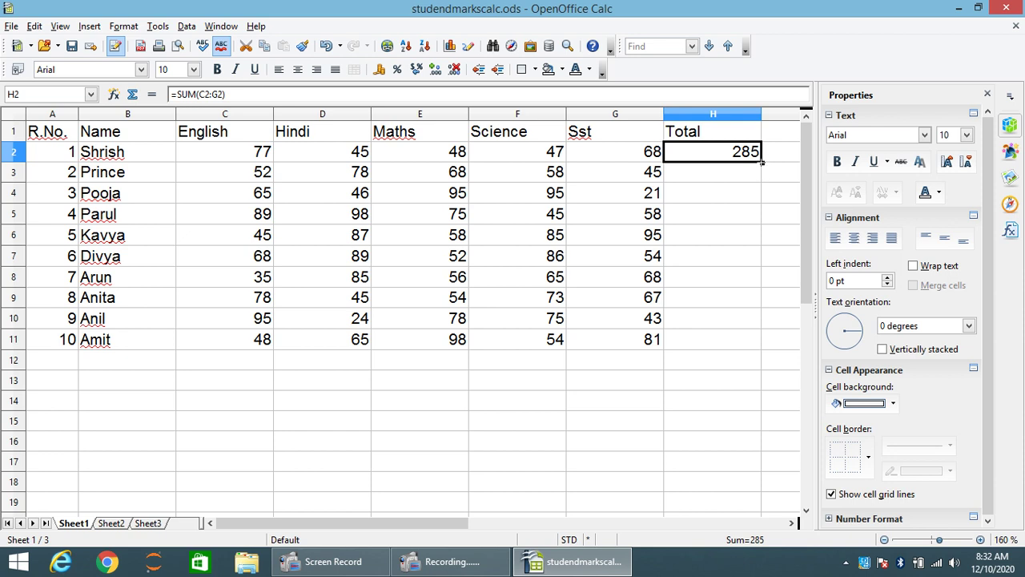
drag(762, 161, 762, 347)
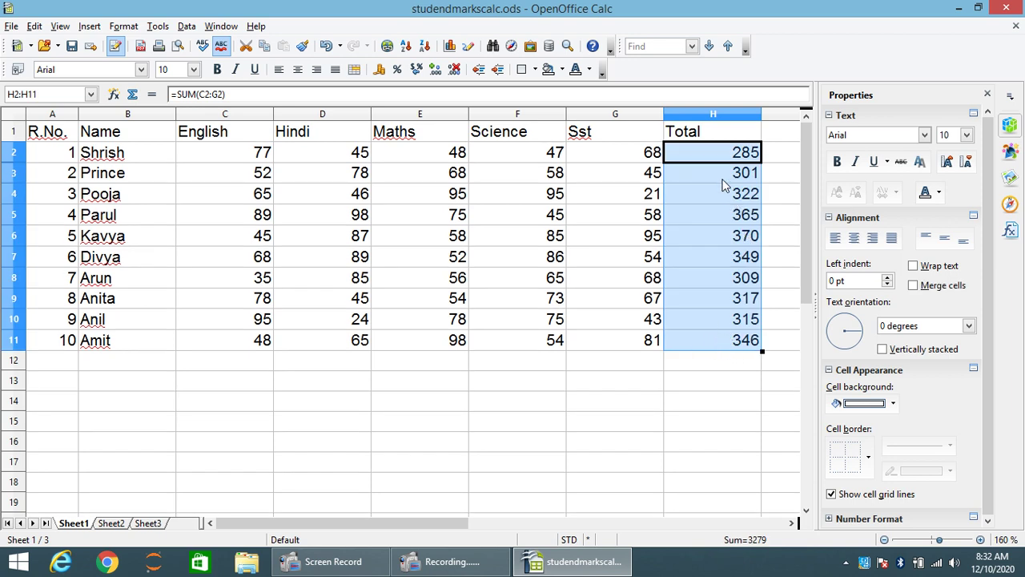
key(Down)
key(Down)
key(Down)
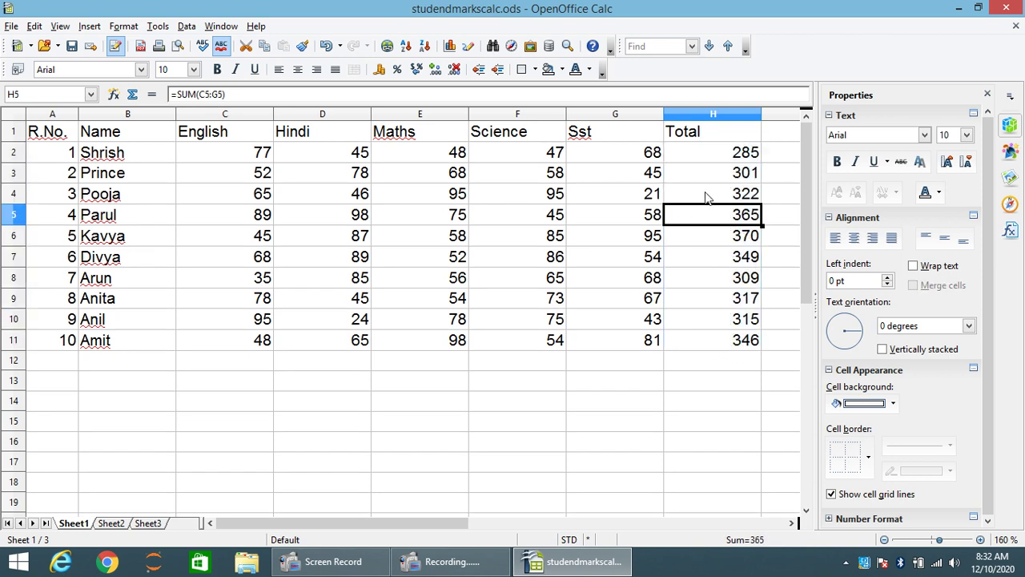
- Examine the SUM formulas in H2, H3 and H11 to compare the row references each one uses
click(709, 178)
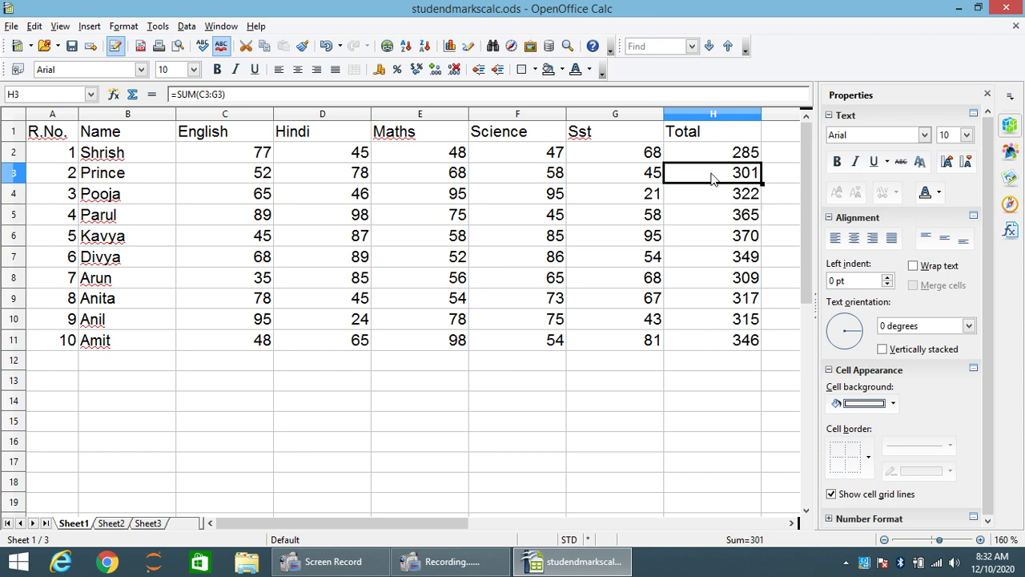
click(713, 155)
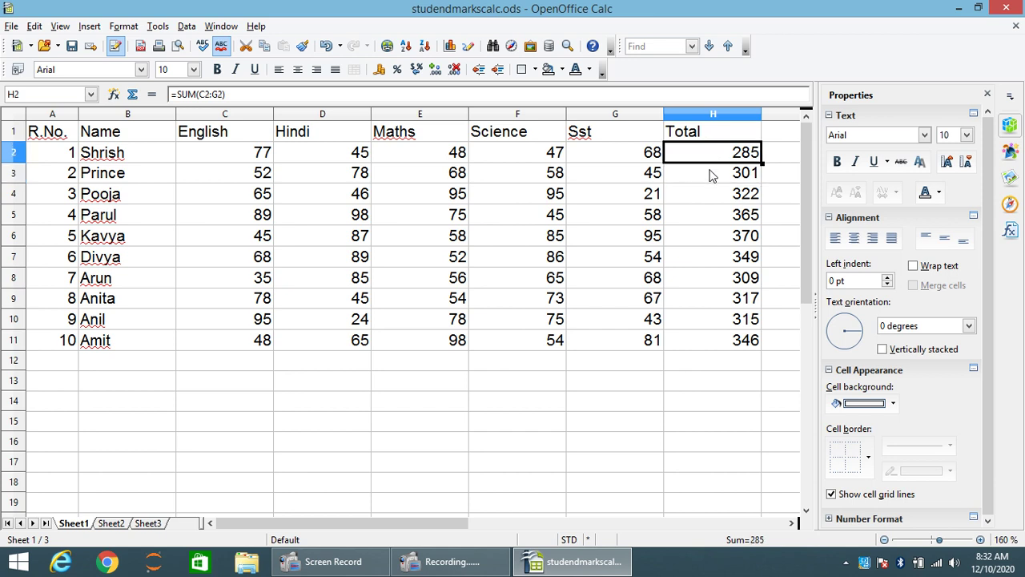
click(710, 174)
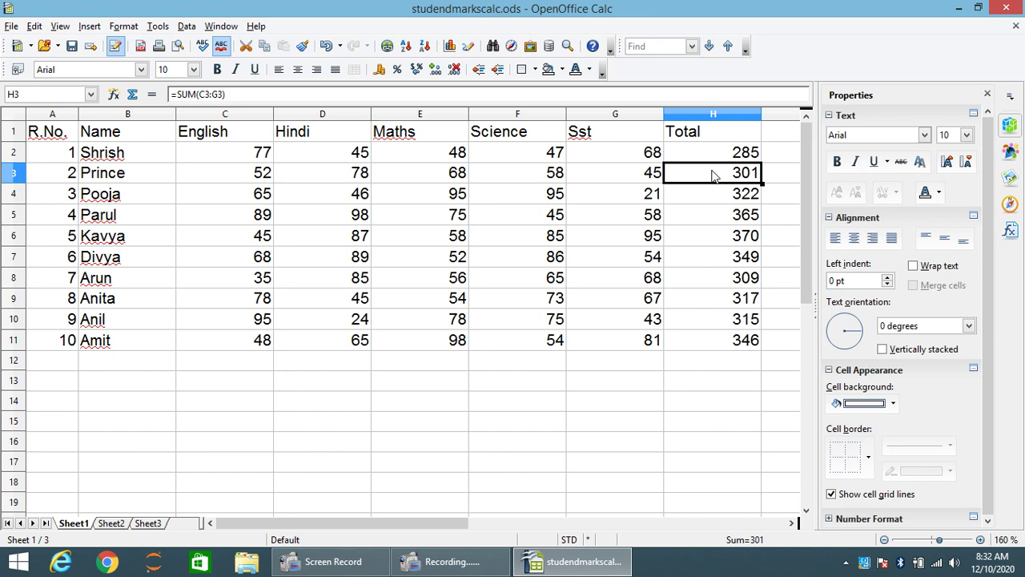
double_click(710, 174)
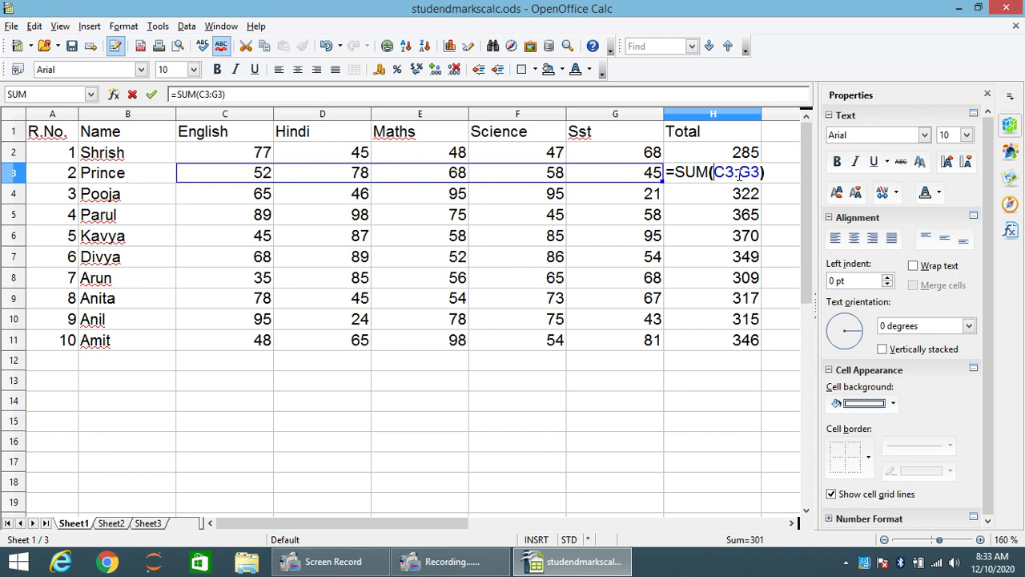
key(Return)
click(729, 343)
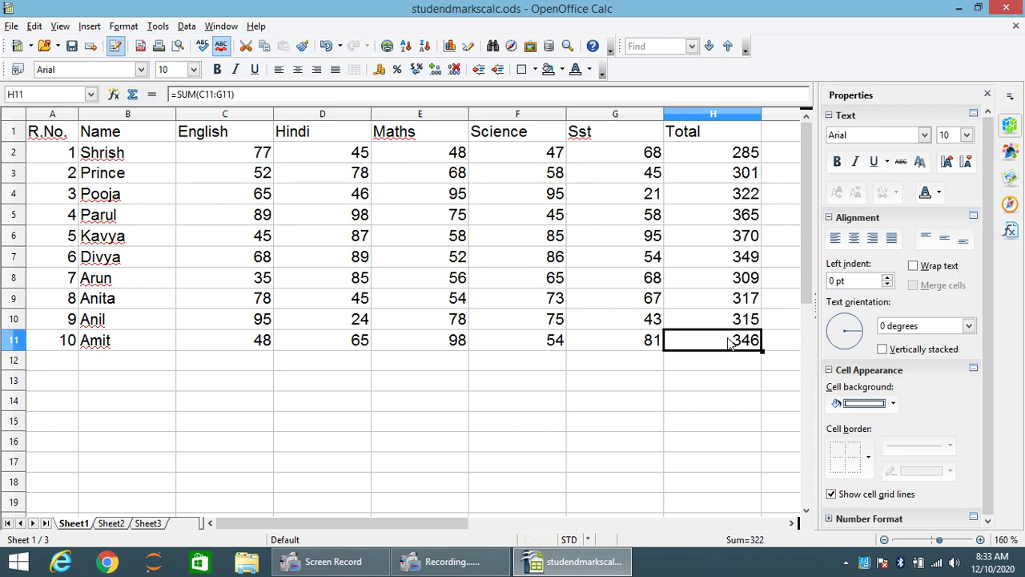
double_click(729, 343)
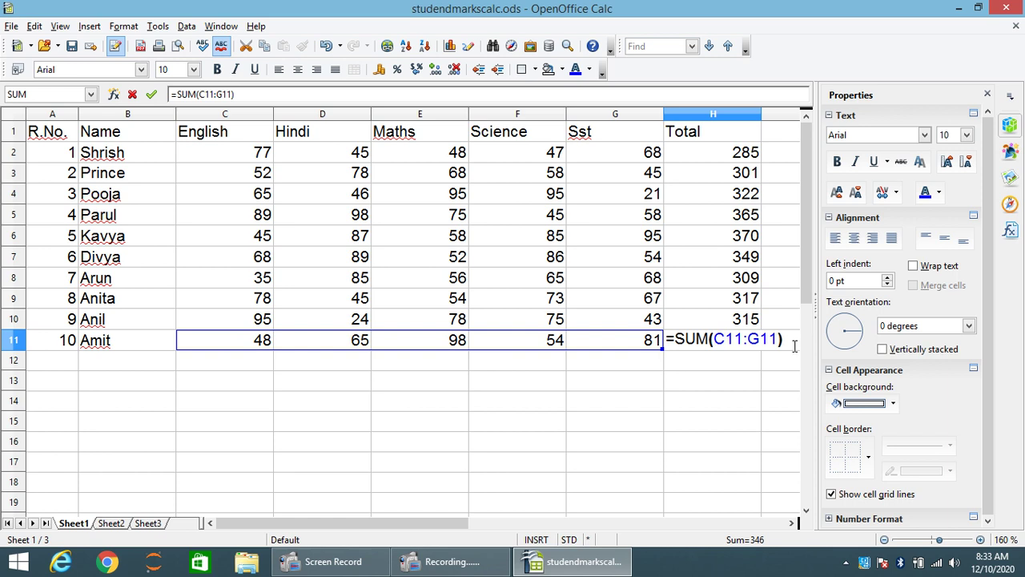
key(Return)
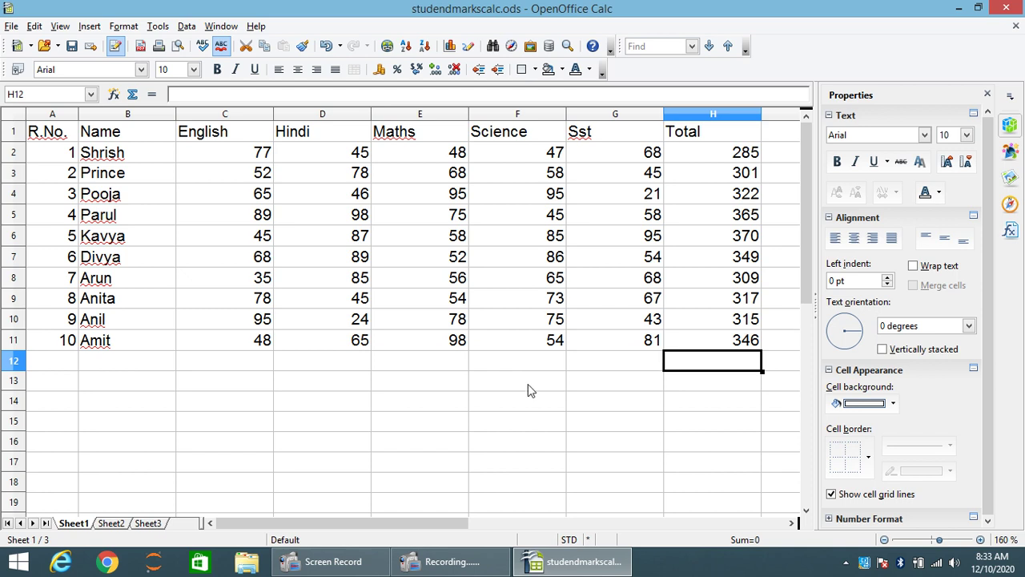
- Enter the formula =sum(e2,f4) in cell E13 to add two non-adjacent marks
click(382, 386)
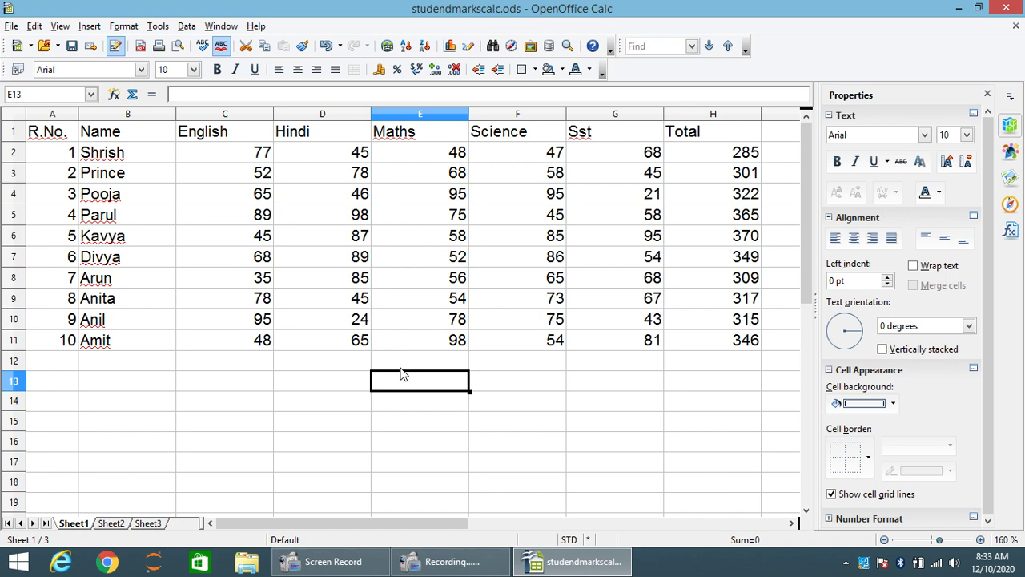
text(=sum)
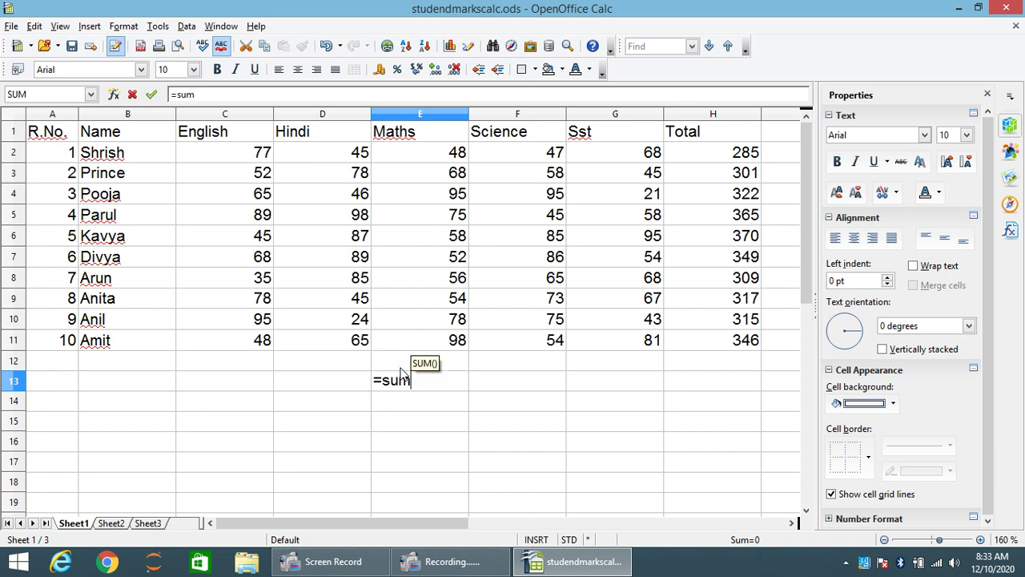
text(()
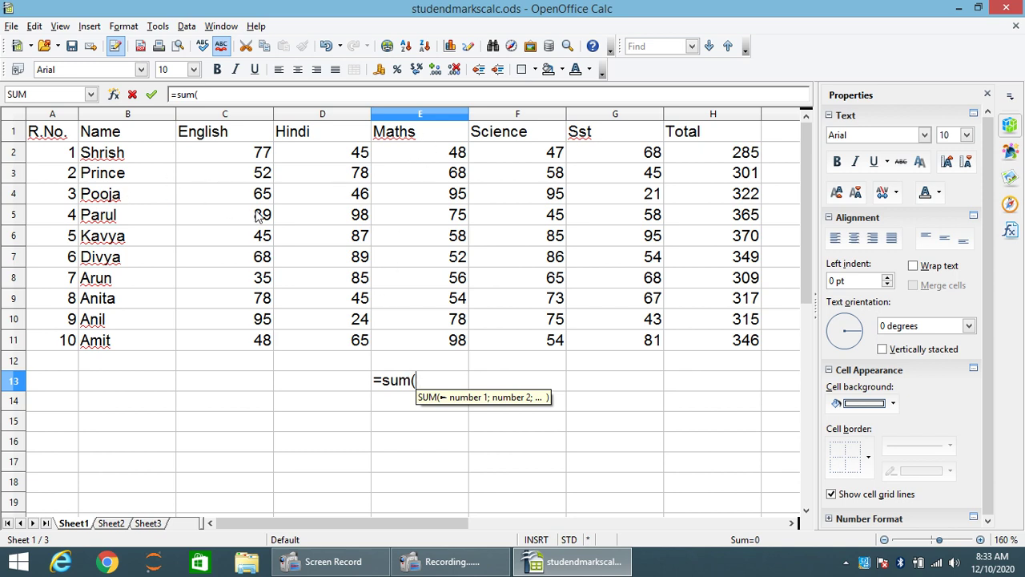
text(e2)
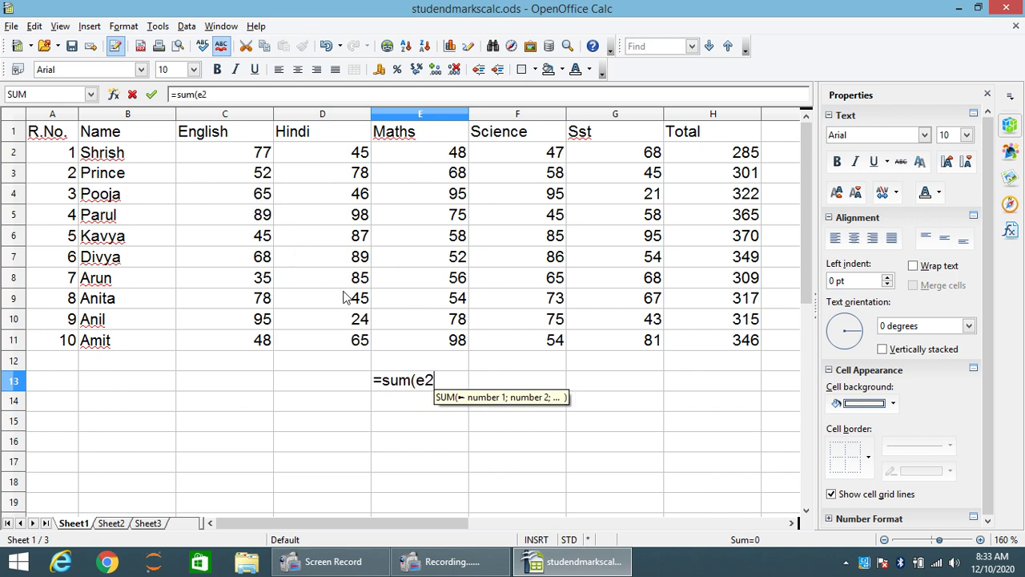
text(,)
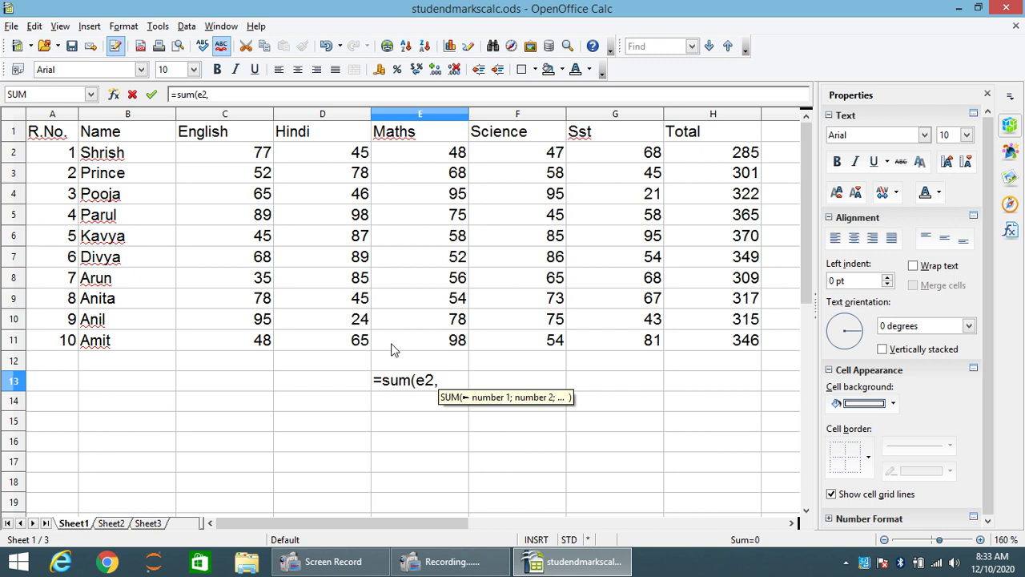
text(f)
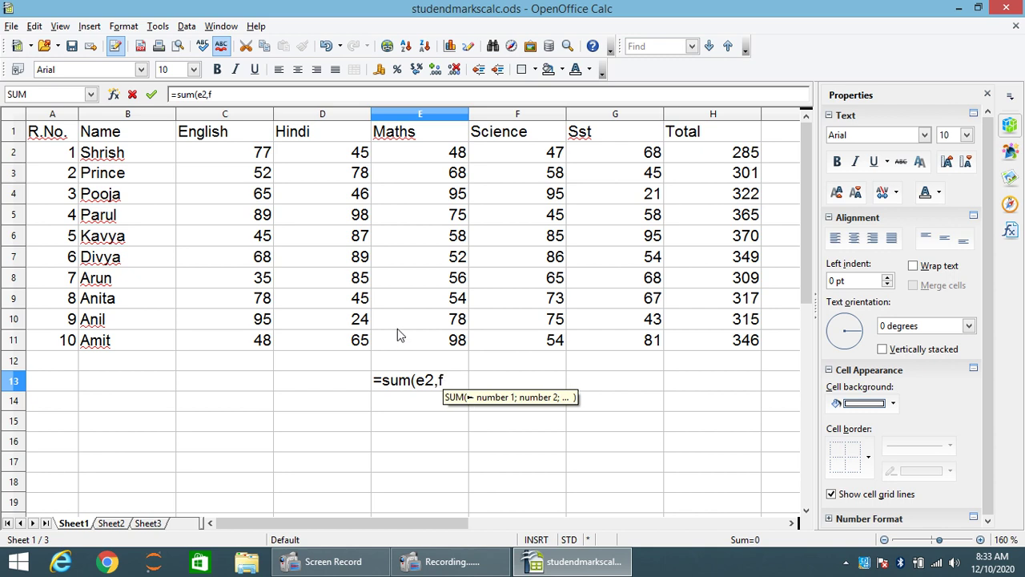
text(4)
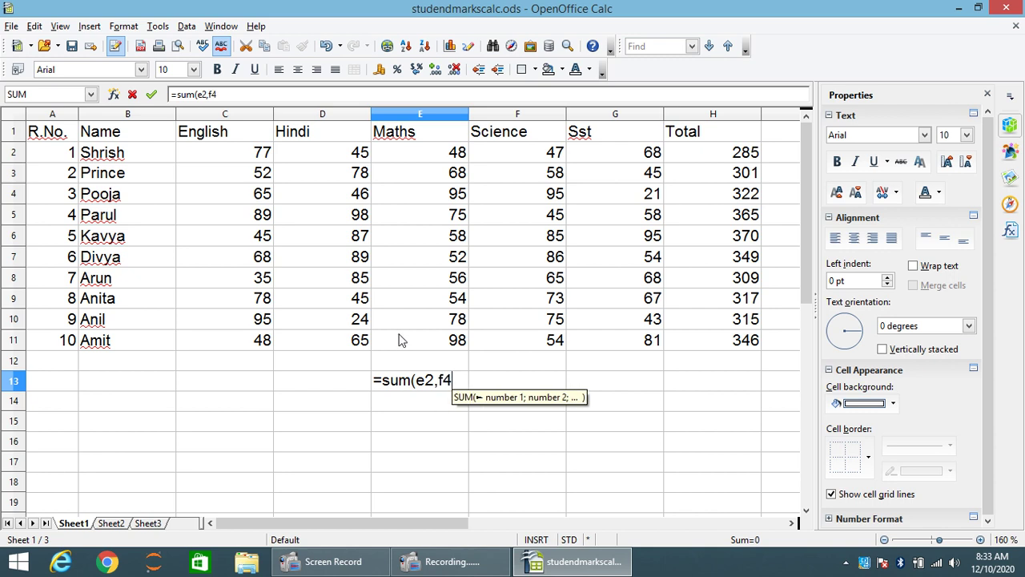
text())
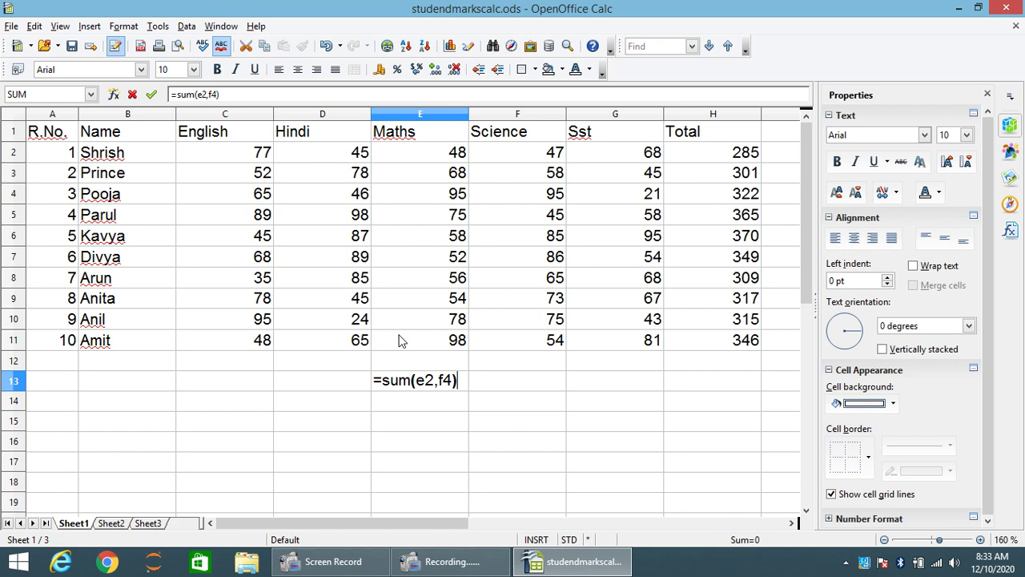
key(Return)
- Replace the comma in E13's formula with a semicolon, making it =SUM(E2;F4)
click(431, 386)
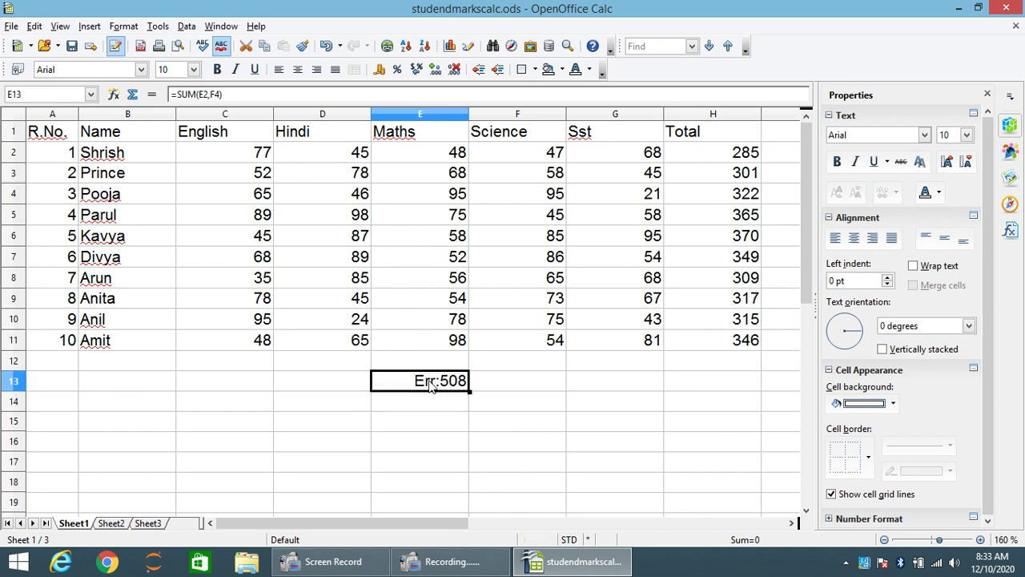
double_click(433, 381)
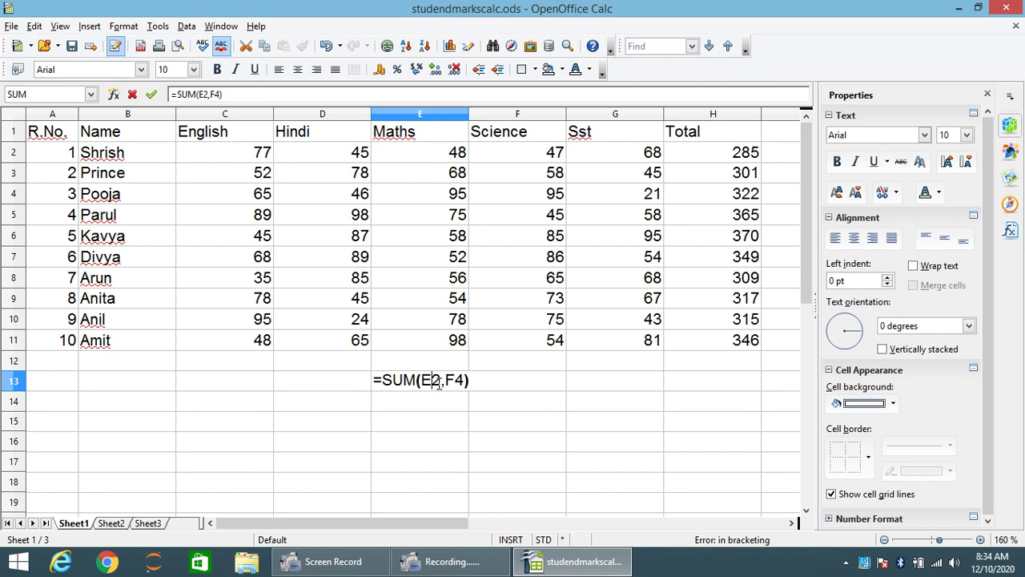
click(441, 381)
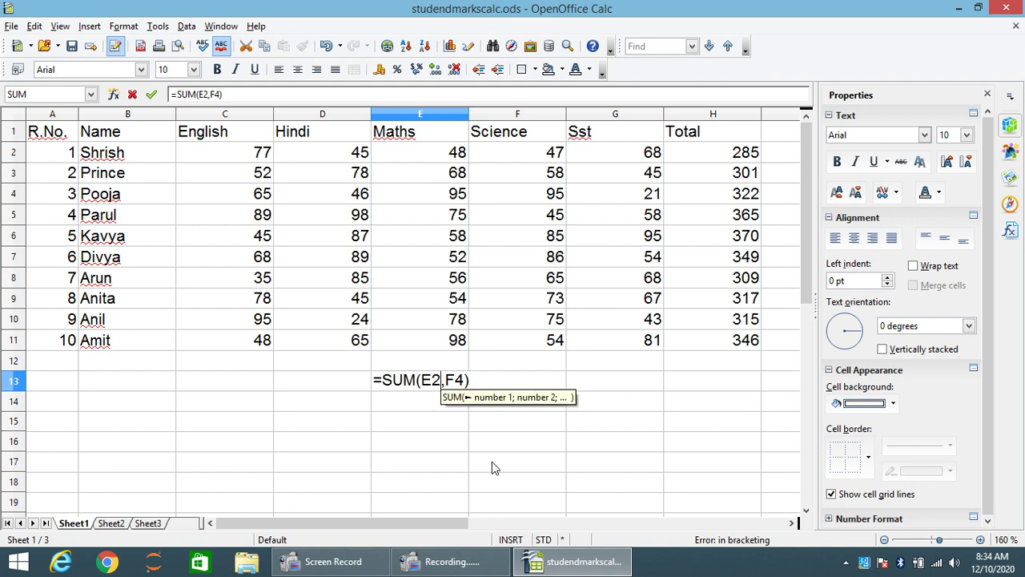
key(Delete)
text(;)
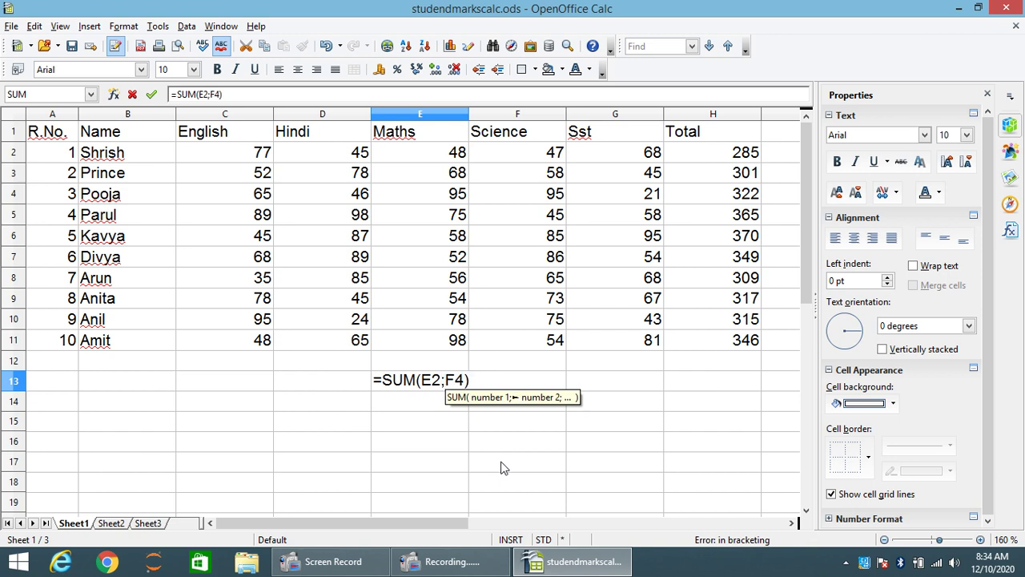
key(Return)
click(439, 386)
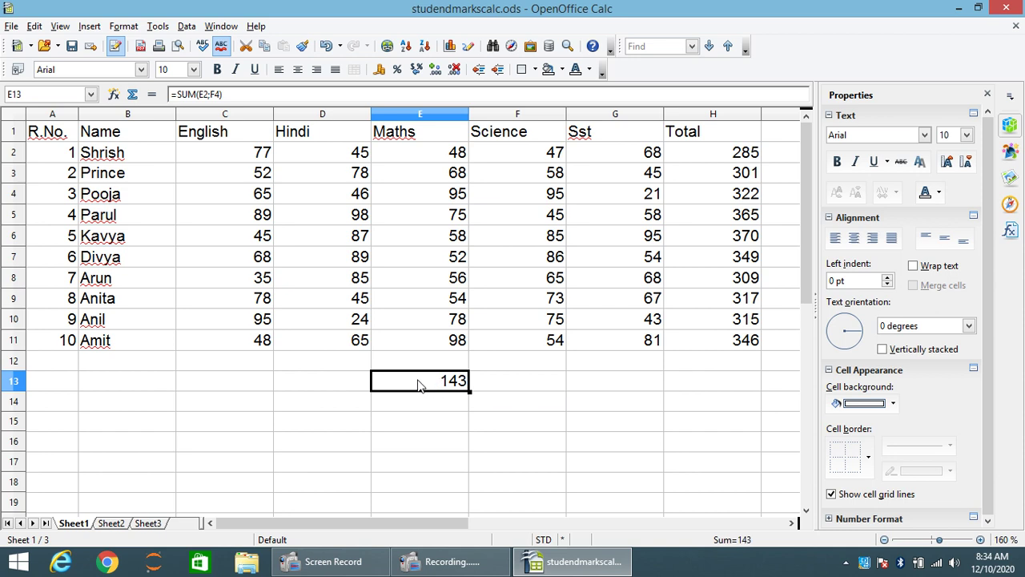
- Examine the SUM formula in E13 to see which cells it references
double_click(417, 382)
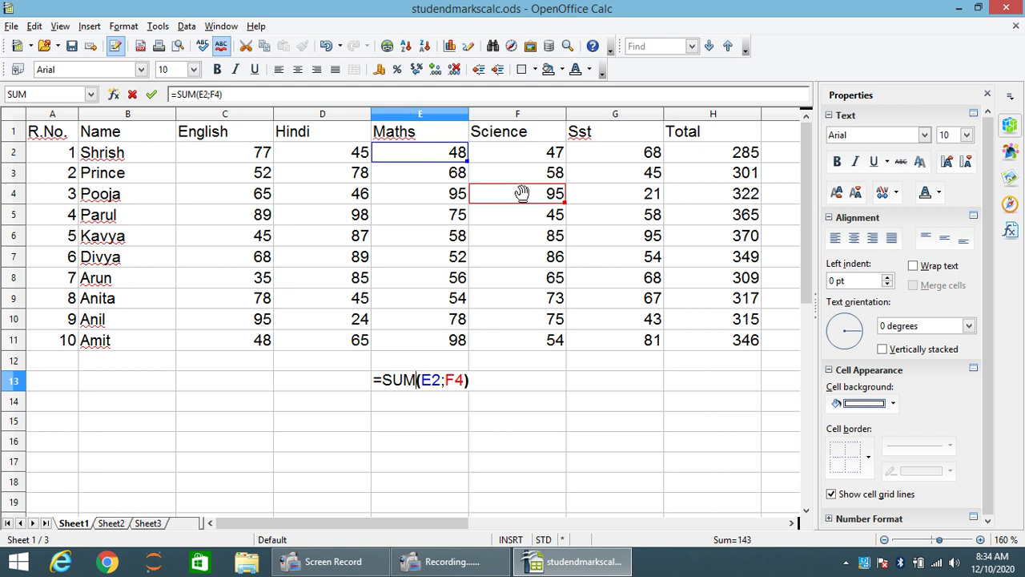
key(Return)
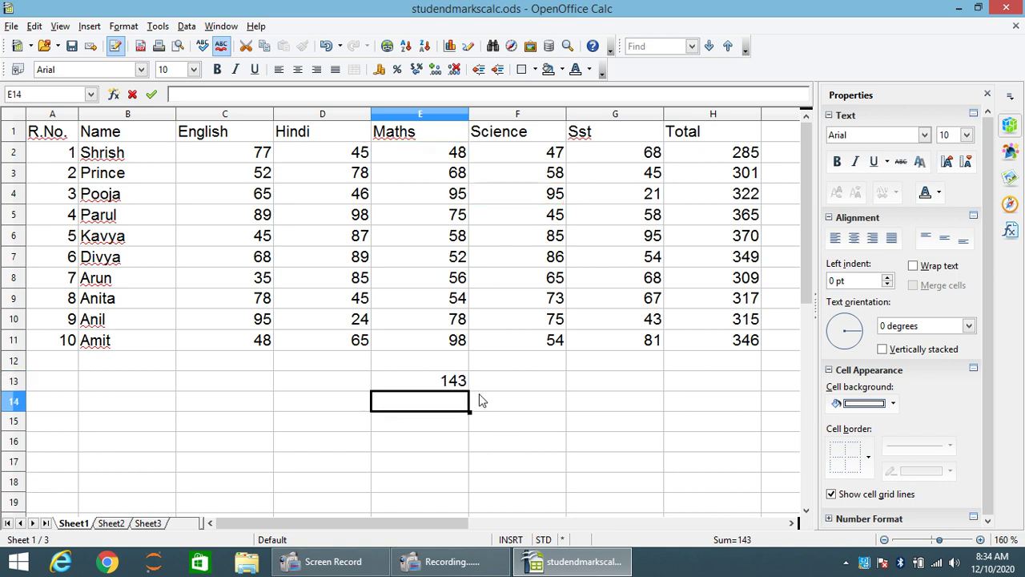
click(431, 382)
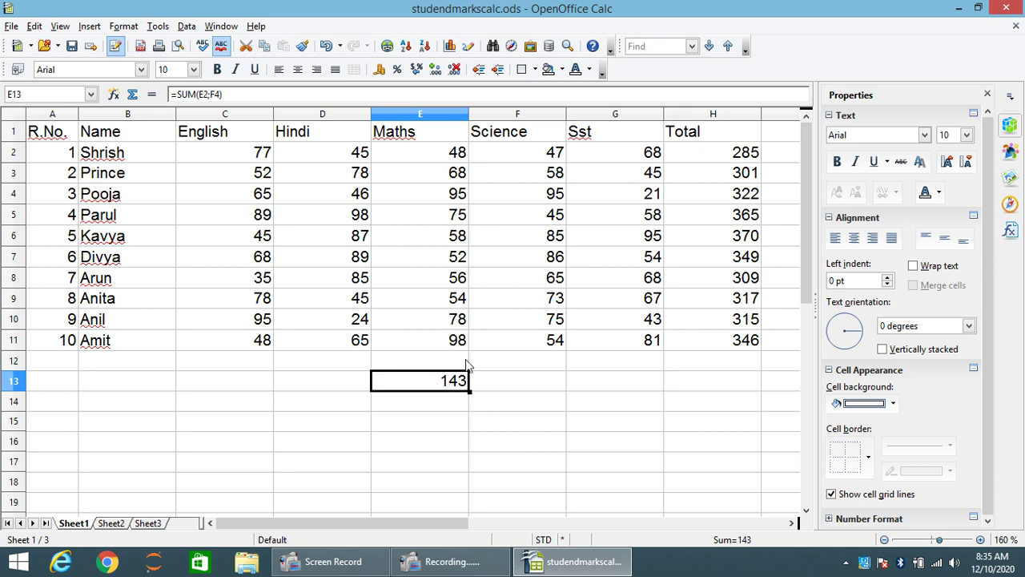
click(89, 27)
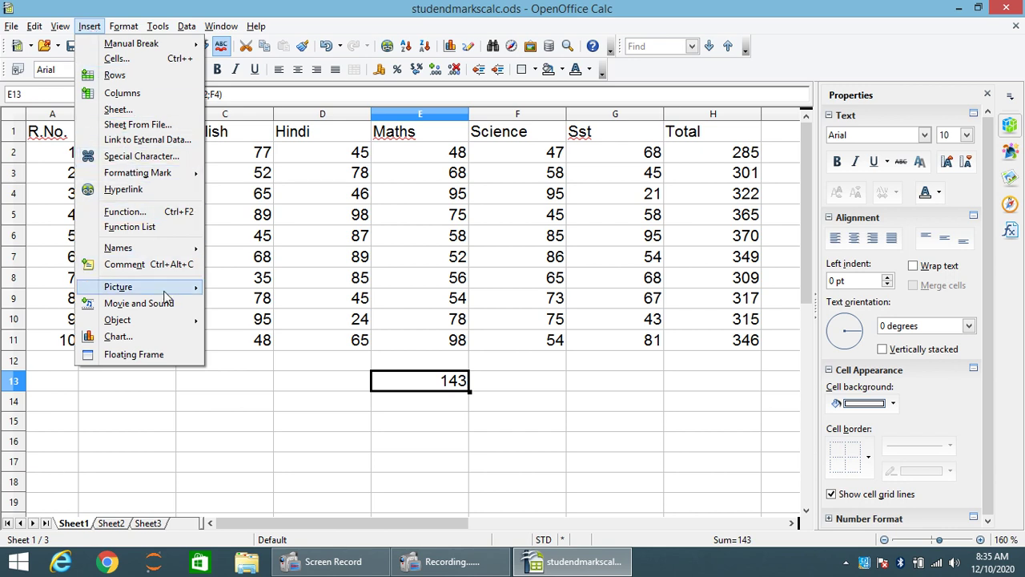
mouse_move(164, 295)
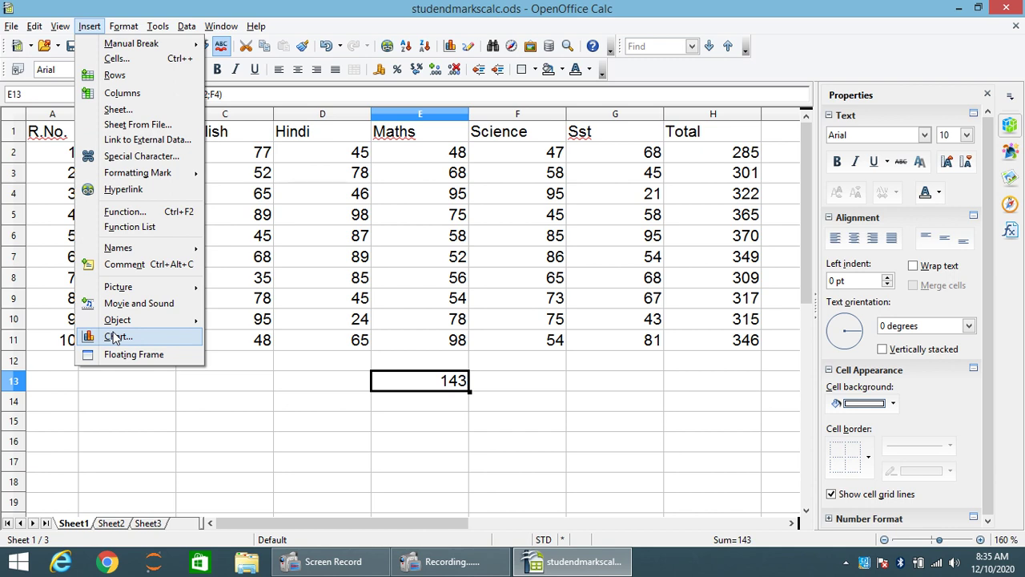
click(353, 460)
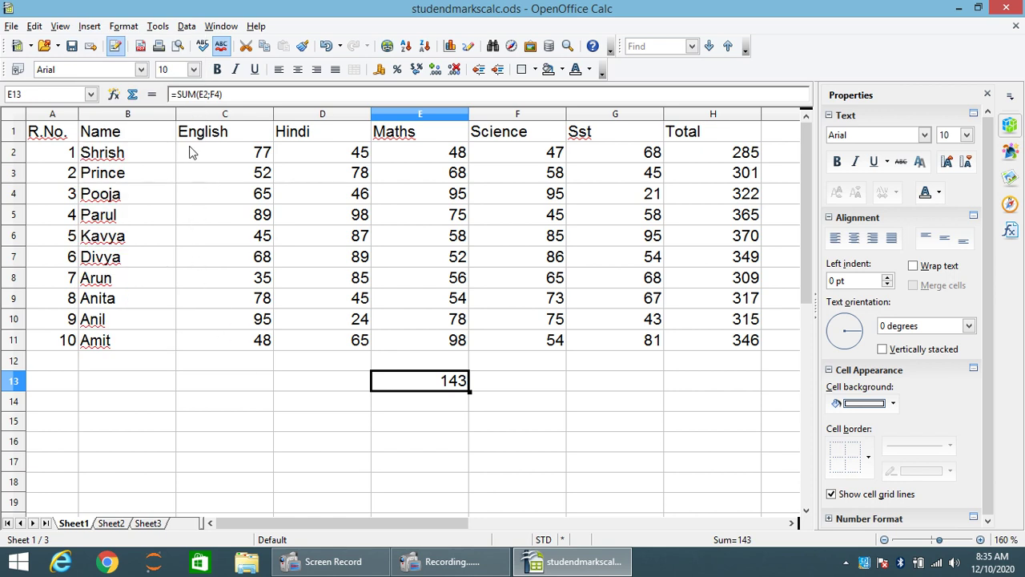
- Start a chart from the student names, marks and totals in B1:H11, keeping the Chart Wizard from covering the names
drag(103, 157, 721, 350)
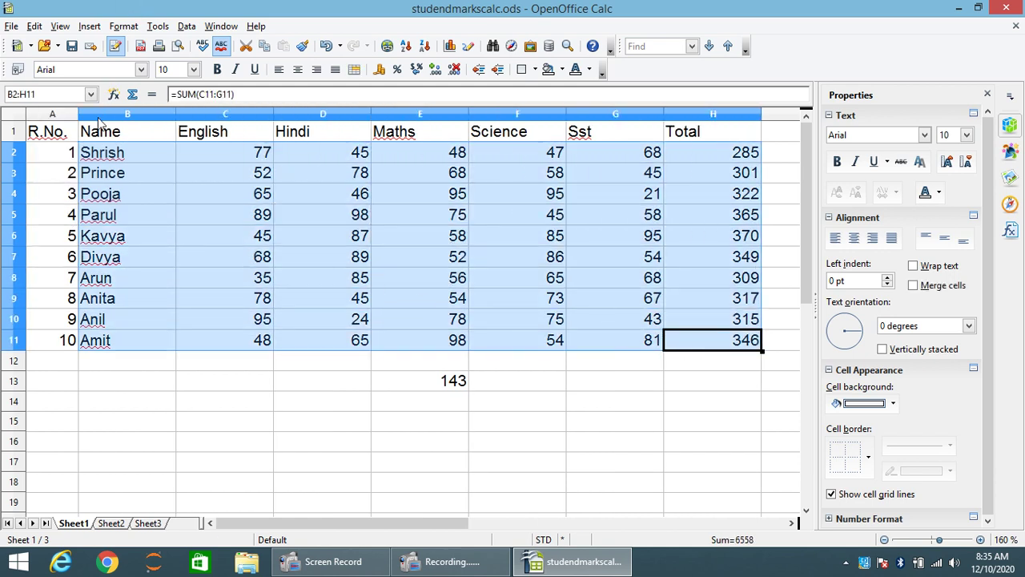
click(105, 136)
drag(104, 136, 717, 339)
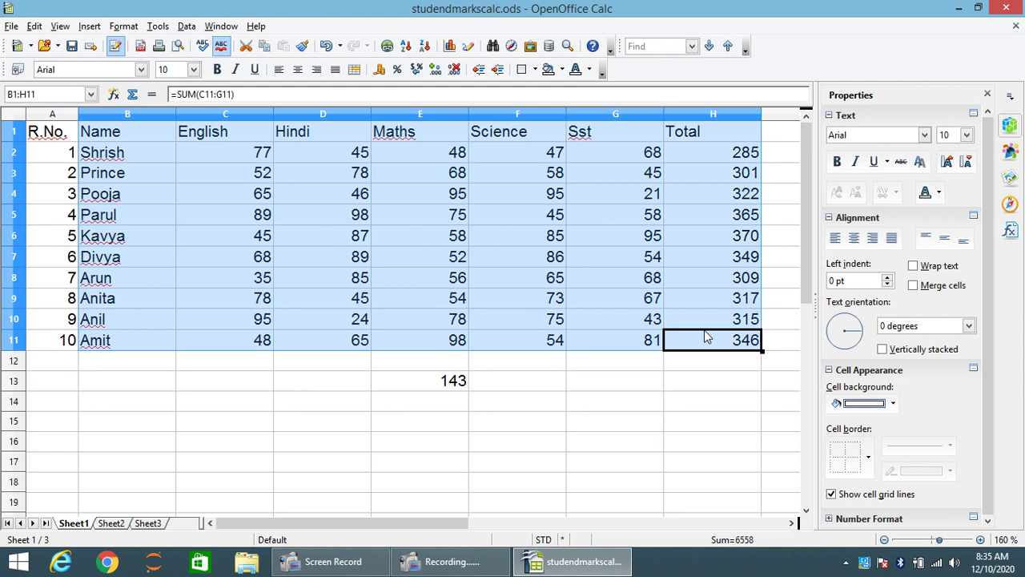
click(90, 27)
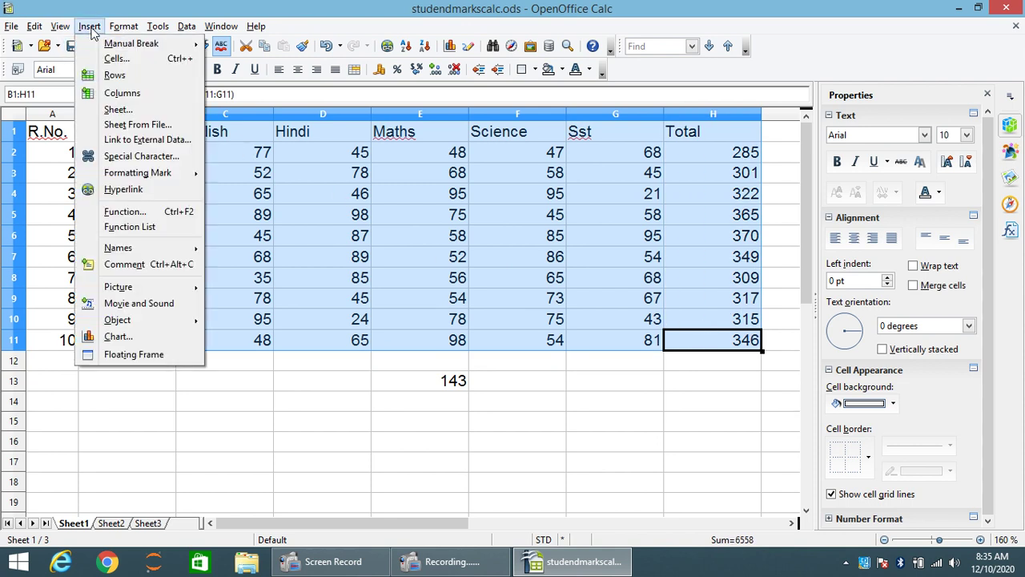
click(118, 336)
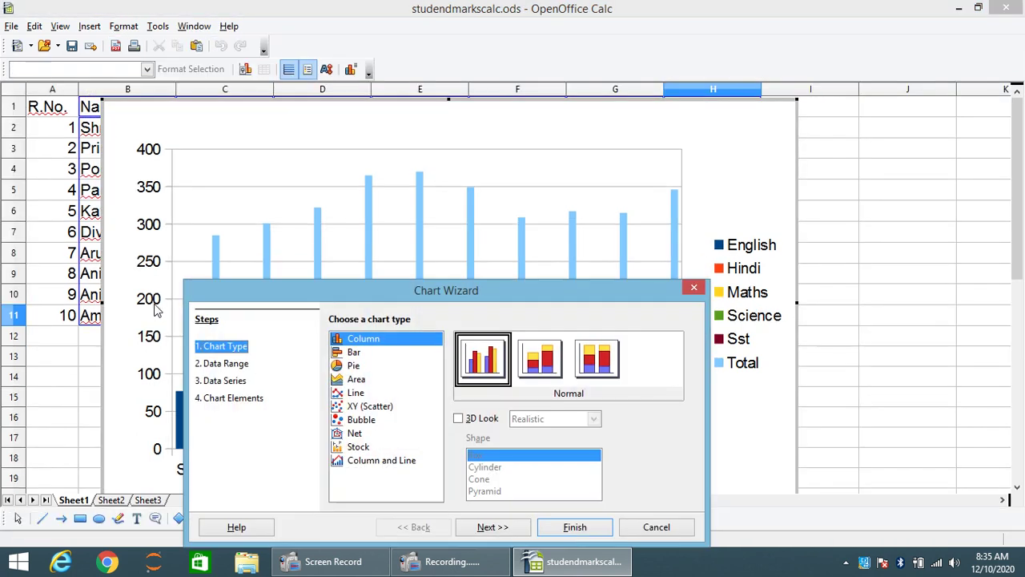
drag(543, 297, 601, 133)
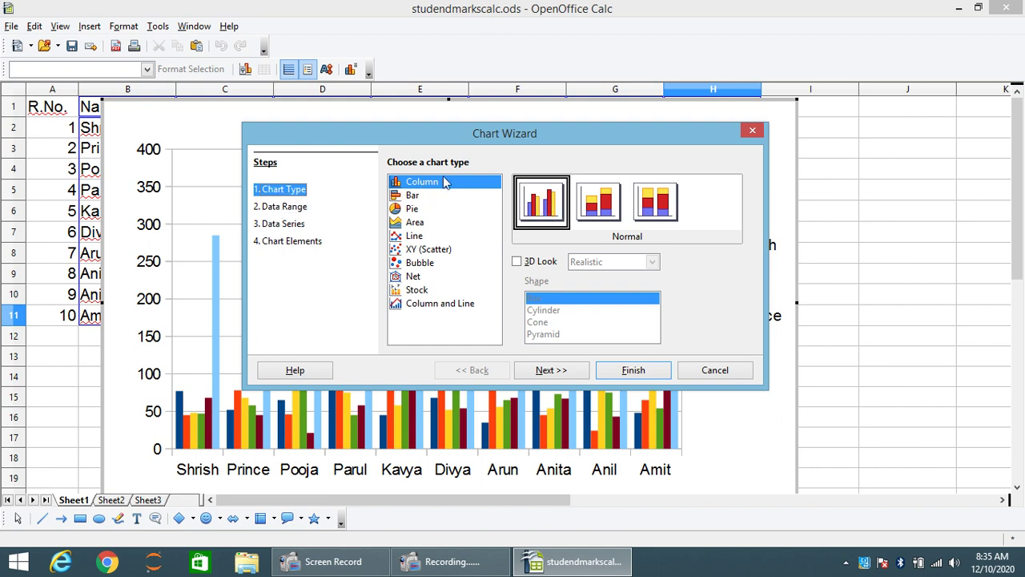
- Preview the column chart variants Normal, Stacked and Percent Stacked on the marks data
click(601, 203)
click(652, 203)
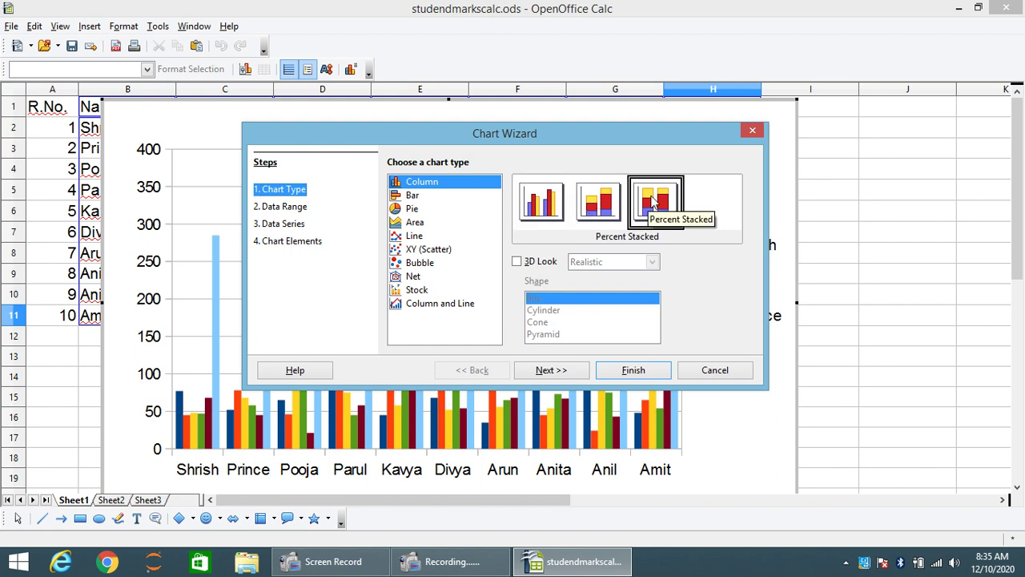
click(609, 205)
click(548, 207)
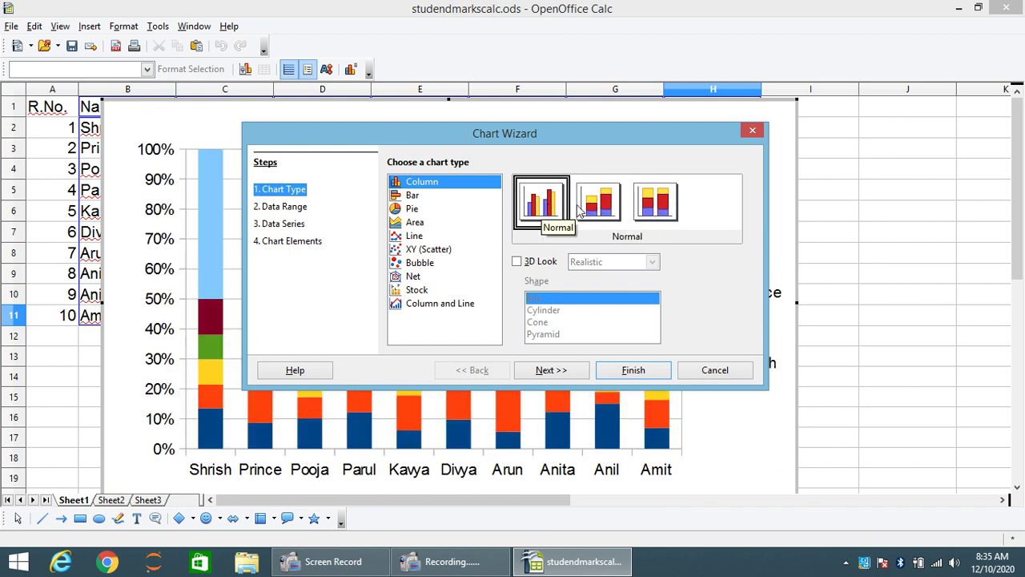
click(598, 205)
click(653, 202)
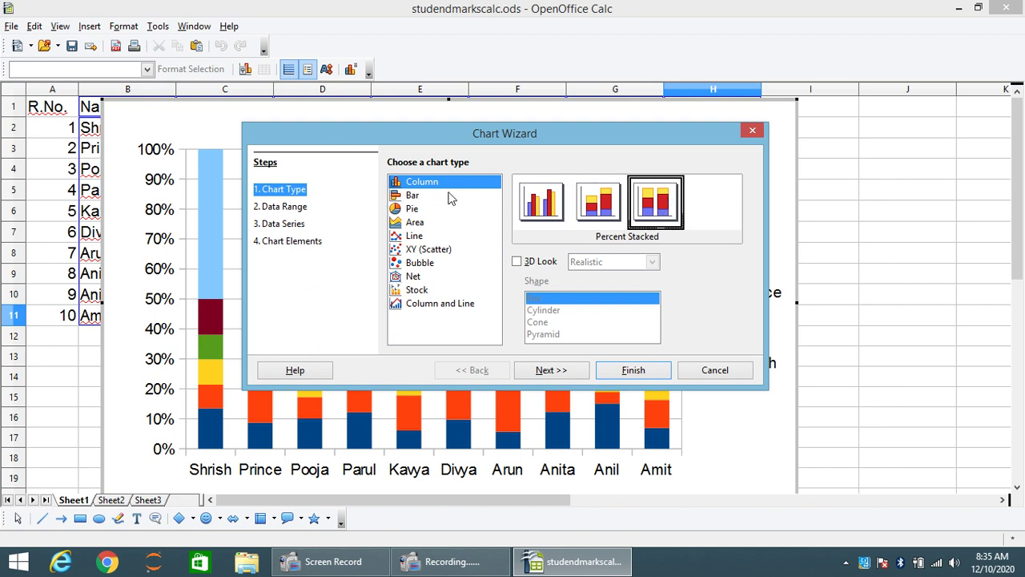
- Switch the chart type to Bar and preview its Normal, Stacked and Percent Stacked variants
click(415, 197)
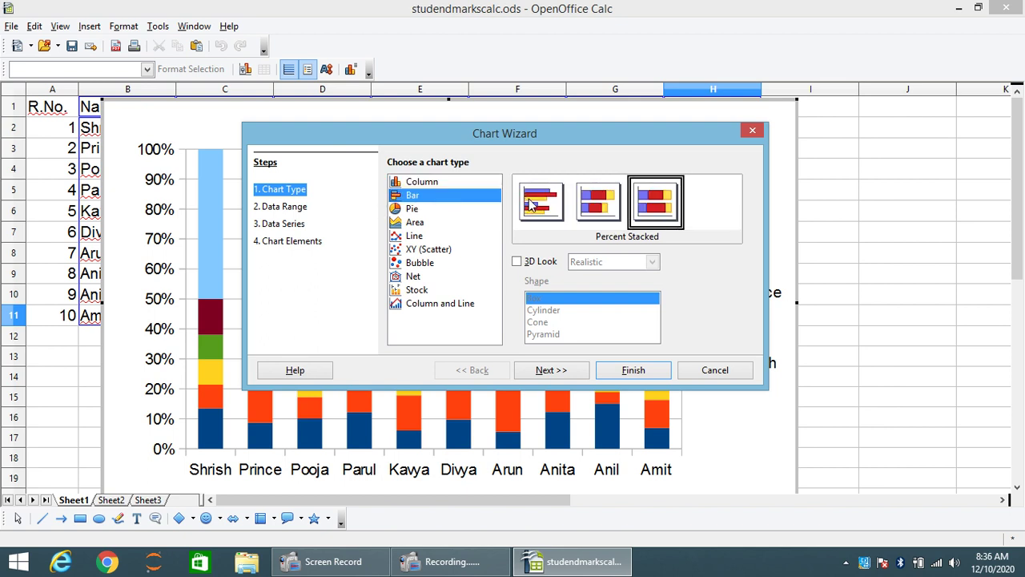
click(535, 205)
click(590, 201)
click(643, 201)
- Preview the Exploded Pie Chart variant and the Percent Stacked area chart
click(413, 208)
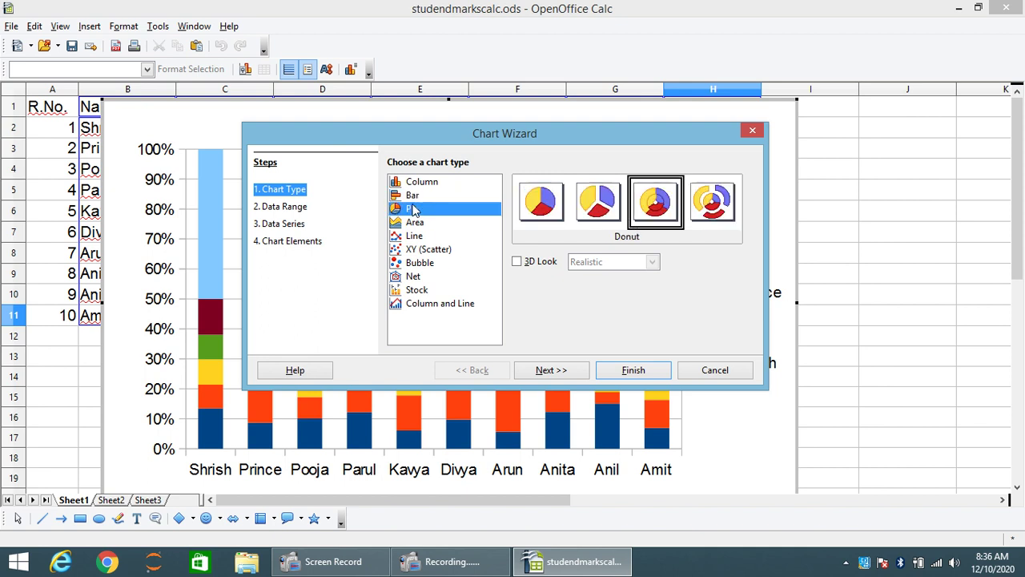
click(591, 206)
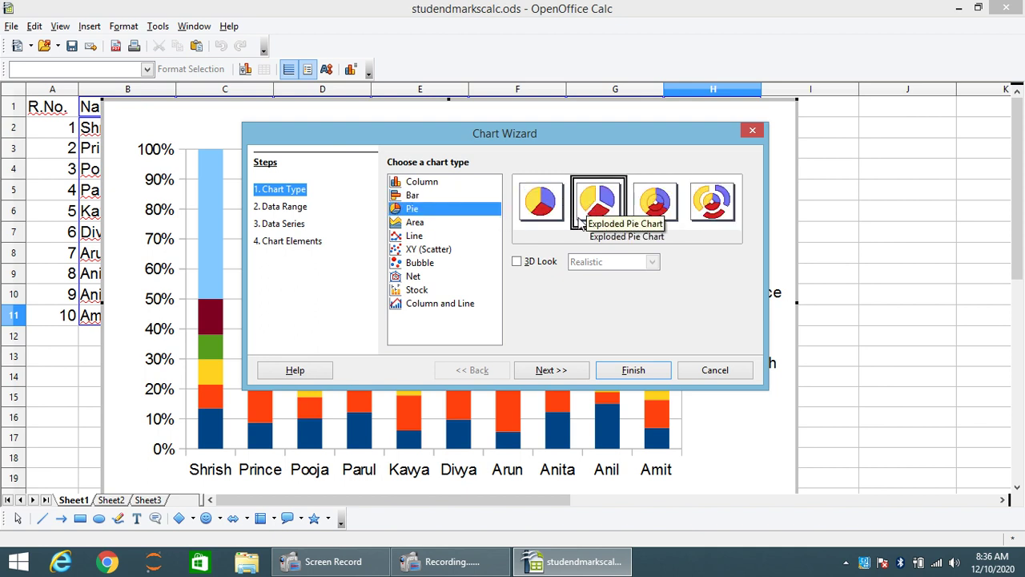
click(657, 205)
click(415, 222)
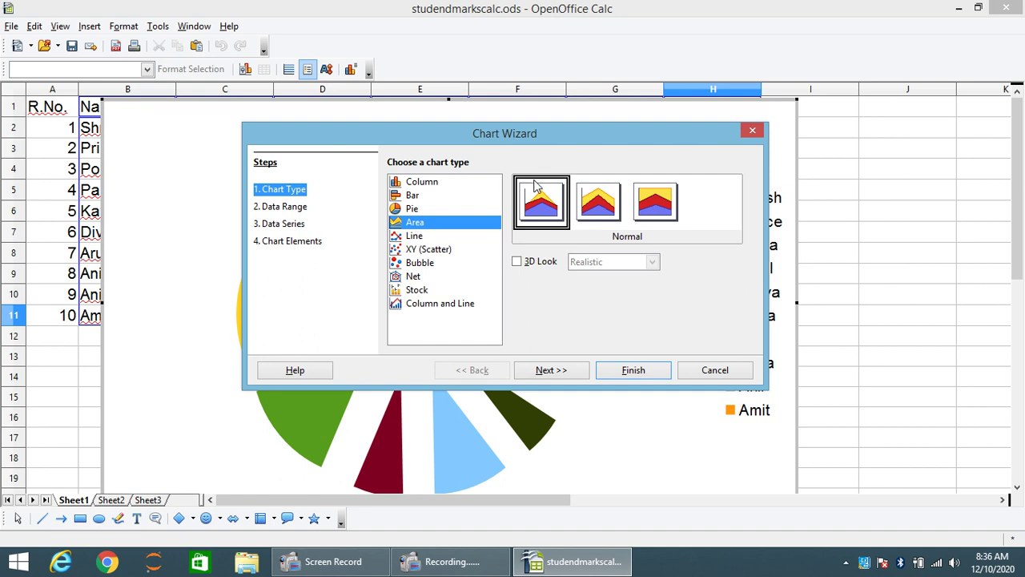
click(657, 205)
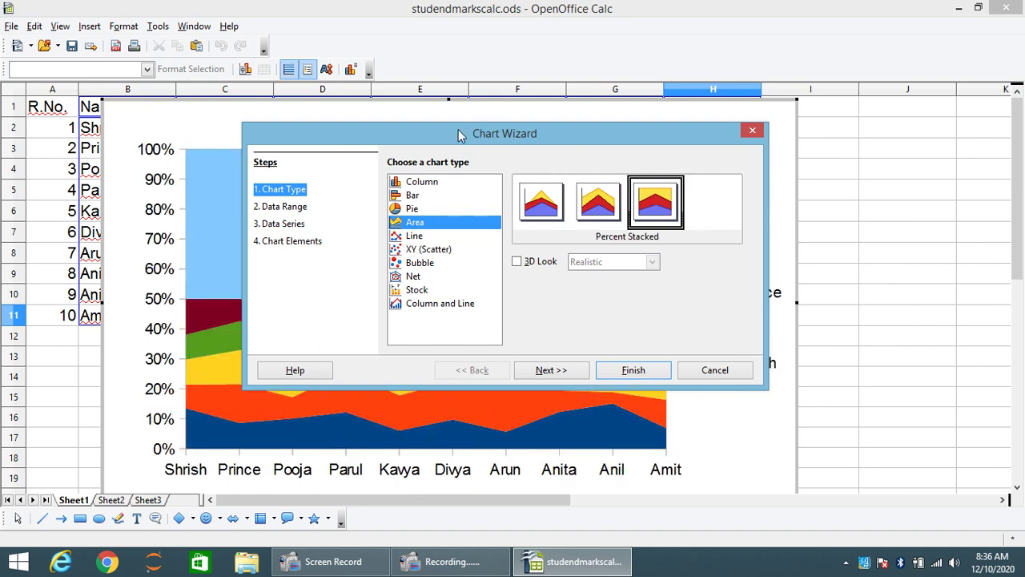
- Move the Chart Wizard clear of the chart and preview the Points Only and 3D Lines variants of the Line type
drag(460, 135, 689, 8)
click(645, 110)
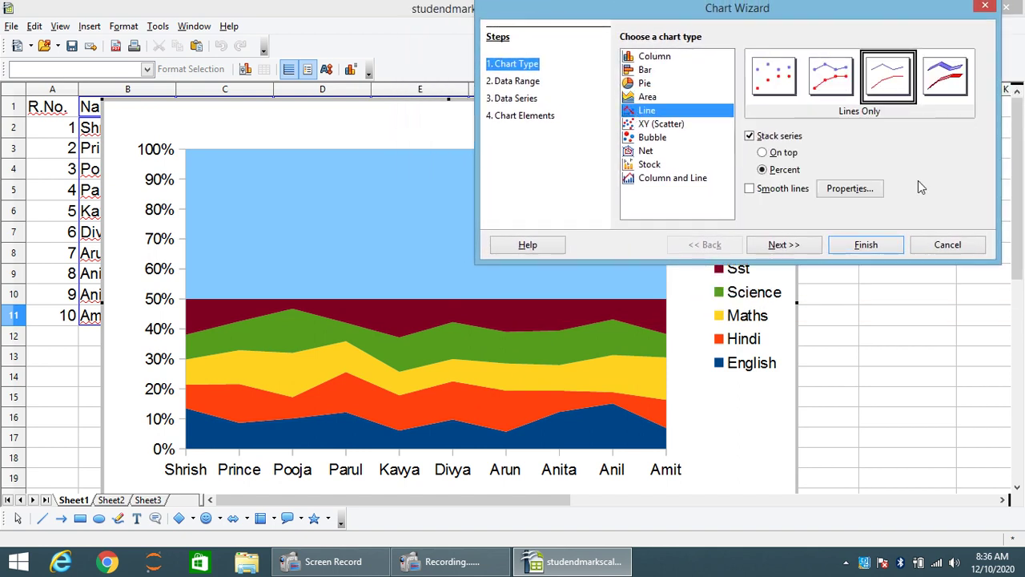
click(790, 85)
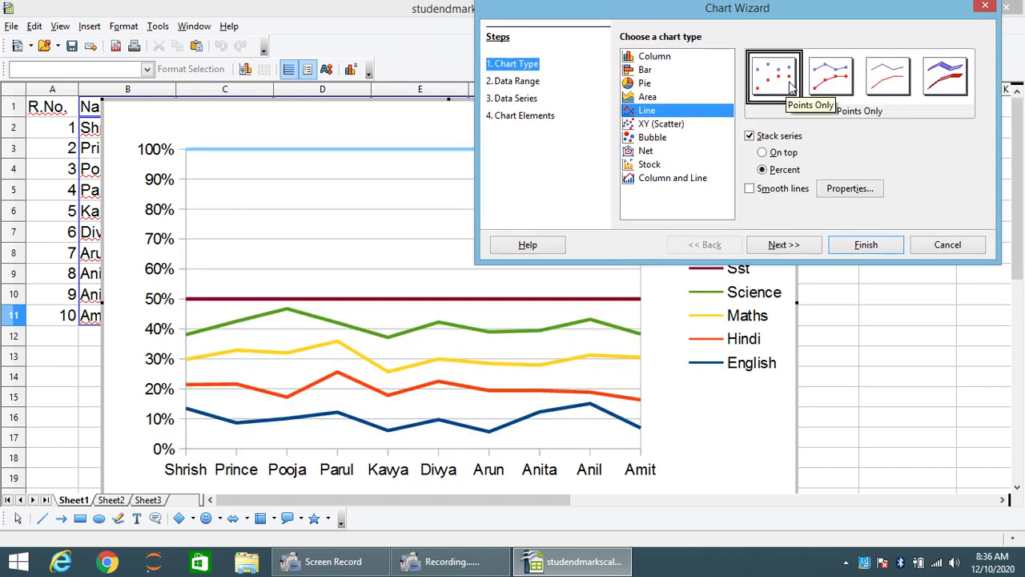
click(944, 80)
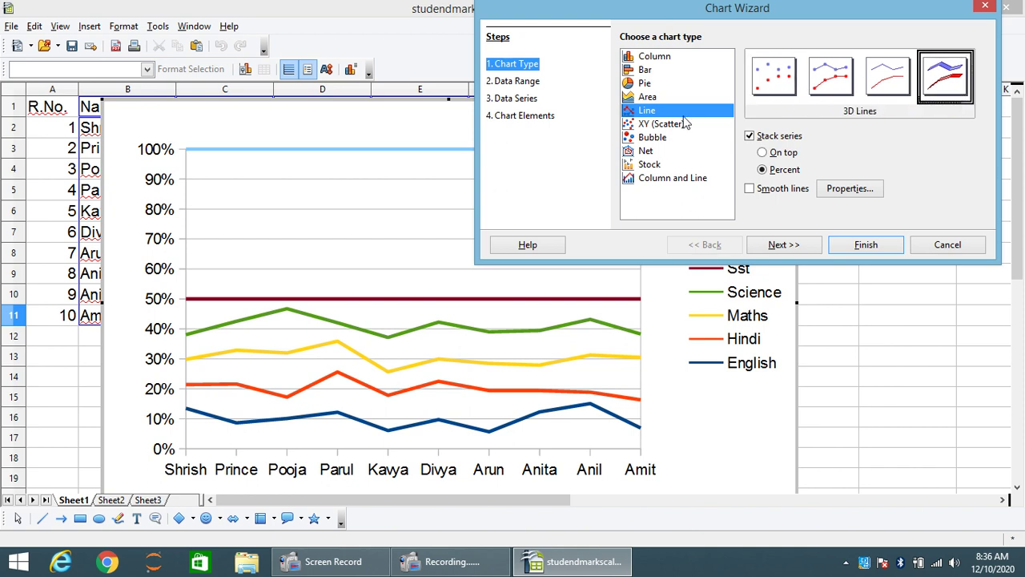
- Switch to the XY (Scatter) type and preview its Points and Lines, Lines Only and Points Only variants
click(658, 126)
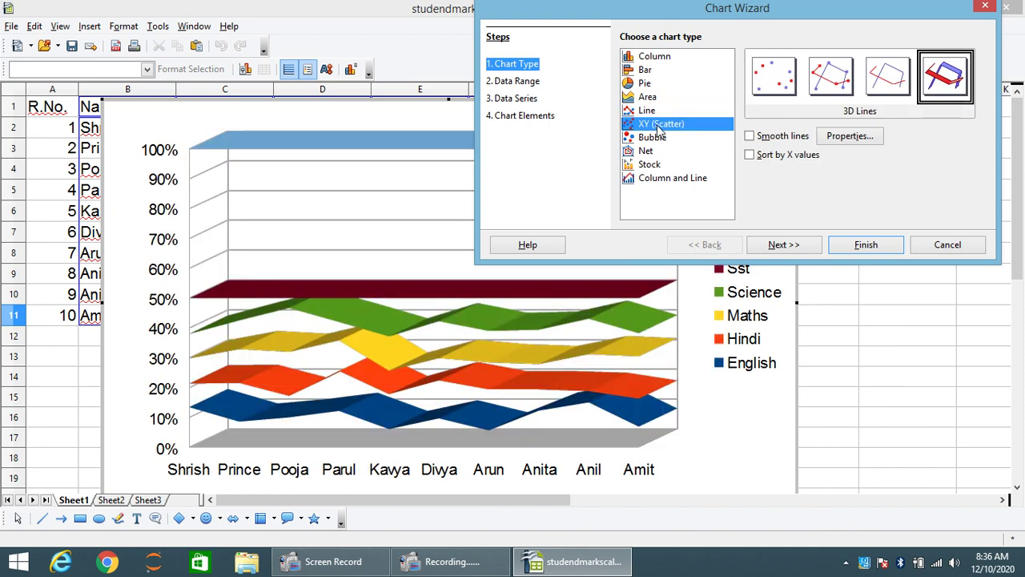
click(823, 73)
click(892, 75)
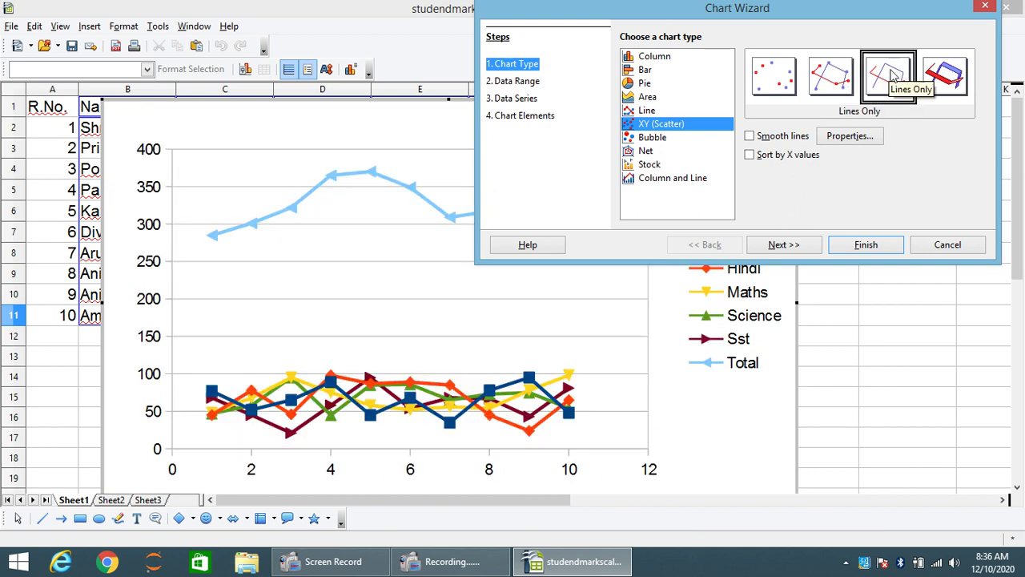
click(788, 82)
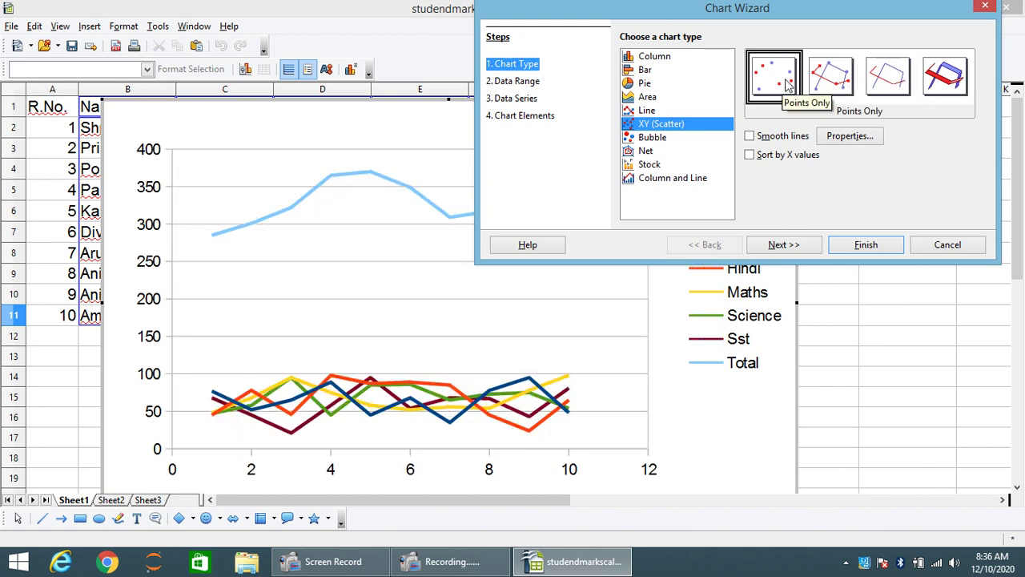
- Preview the Bubble chart and the Net chart's Points and Lines and Lines Only variants
click(647, 138)
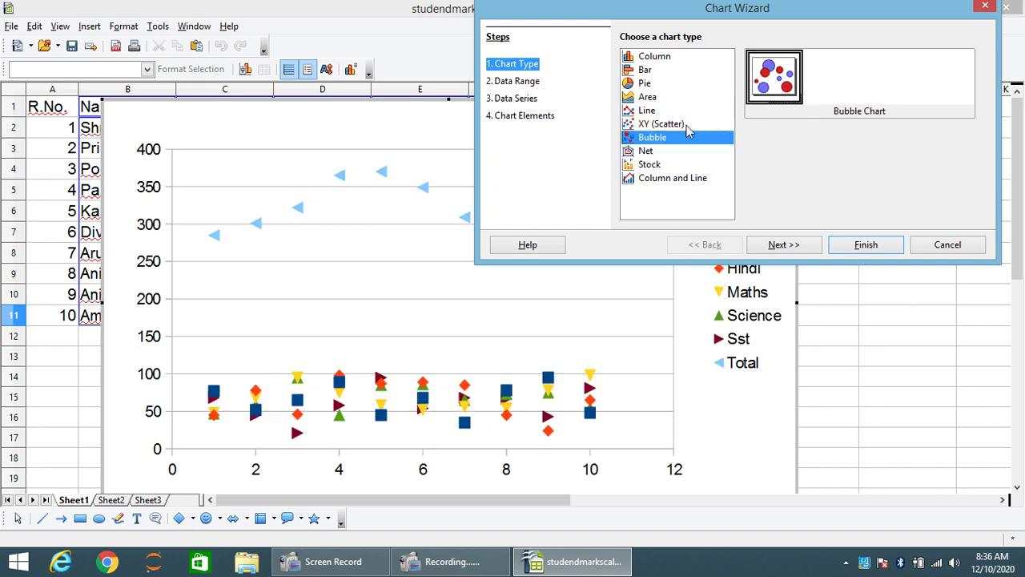
click(646, 150)
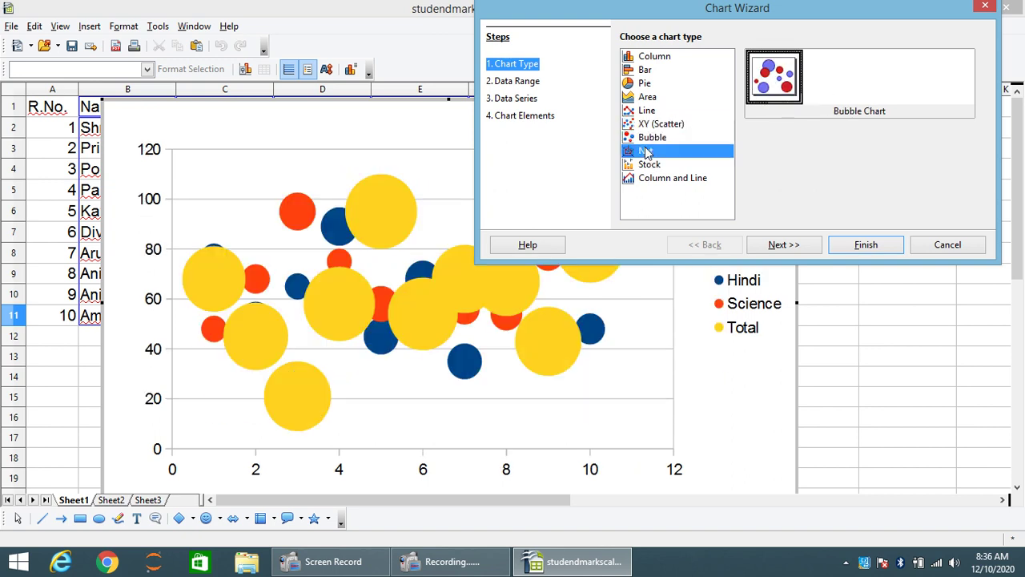
click(831, 76)
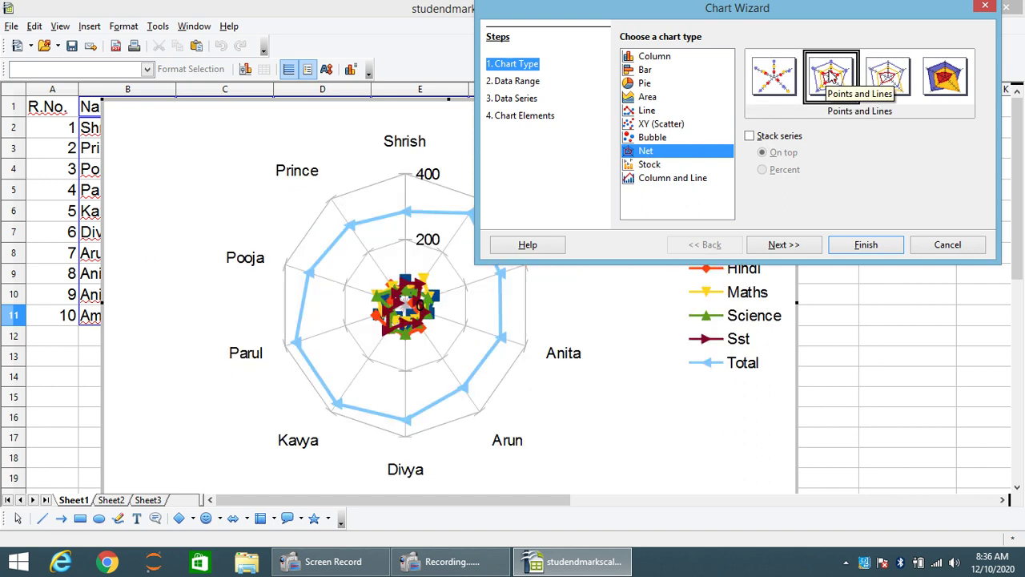
click(885, 80)
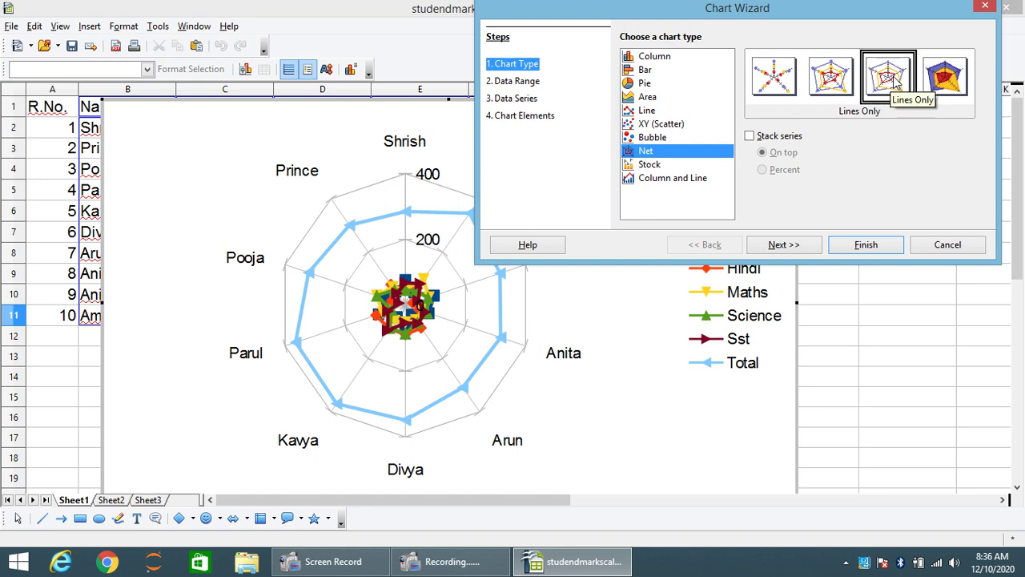
- Switch to the Stock type and preview Stock Chart 2, Stock Chart 1 and Stock Chart 4
click(650, 164)
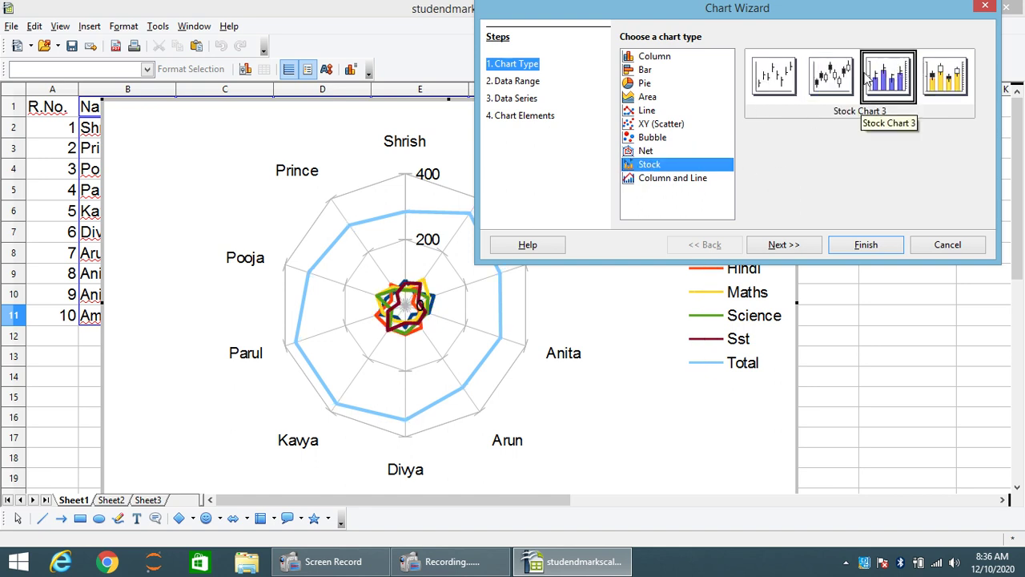
click(833, 77)
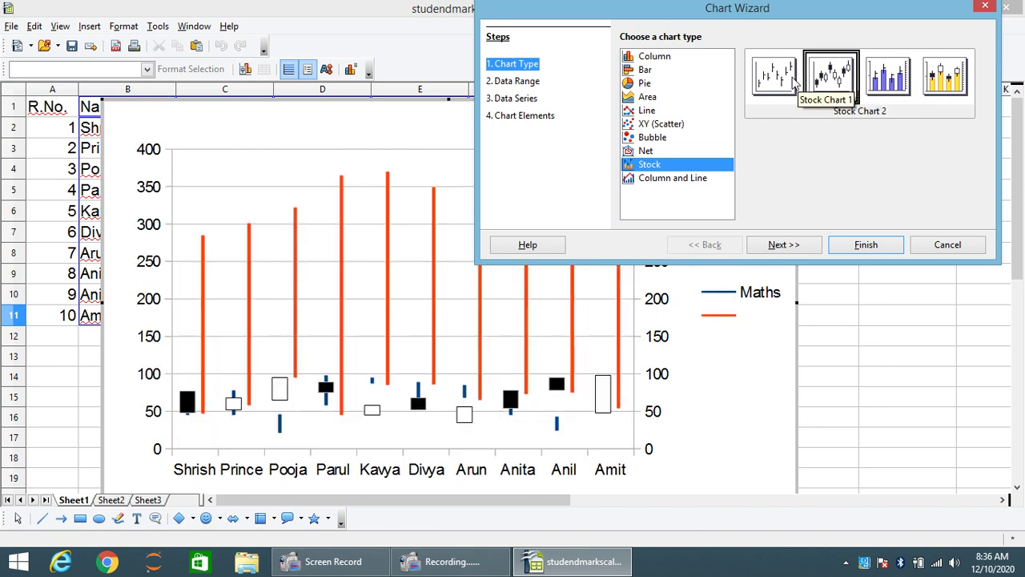
click(793, 80)
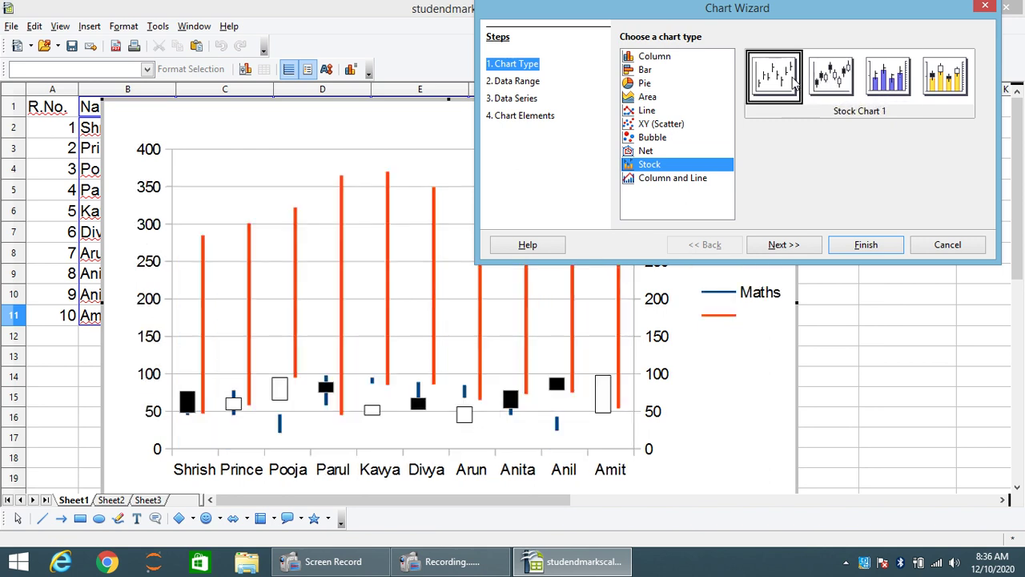
click(953, 72)
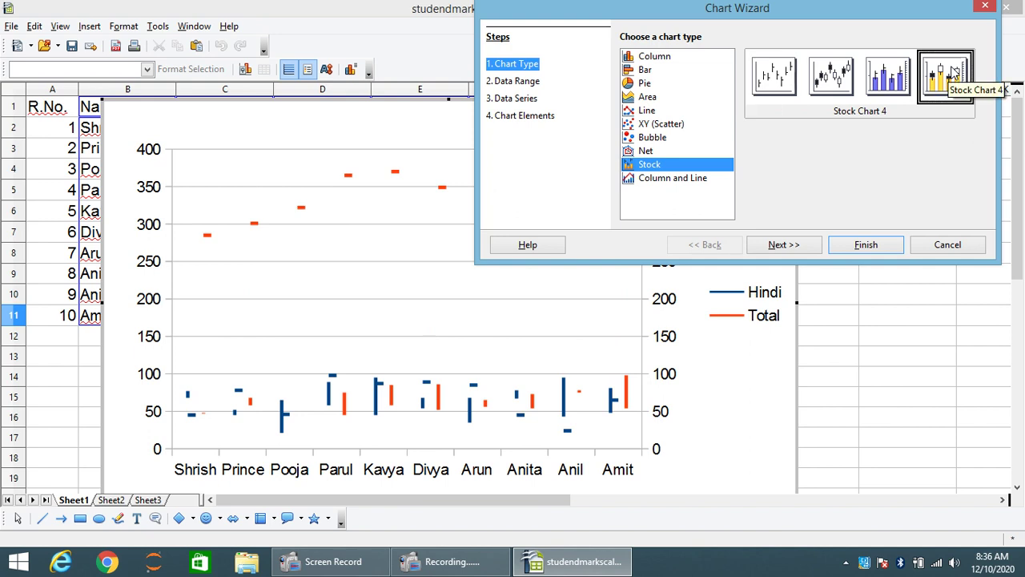
- Switch to the Column and Line type and preview its Stacked Columns and Lines variant
click(659, 184)
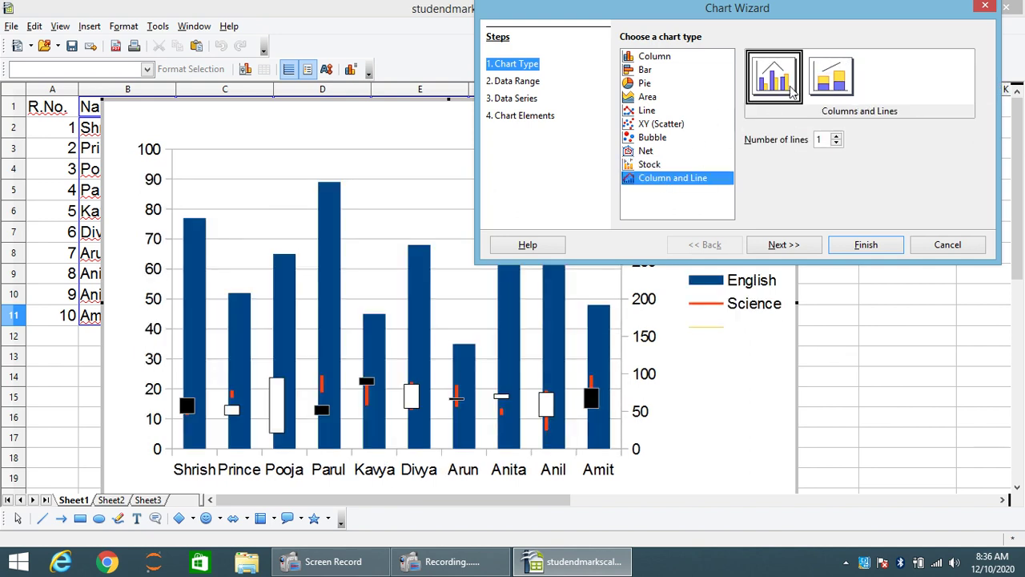
click(828, 78)
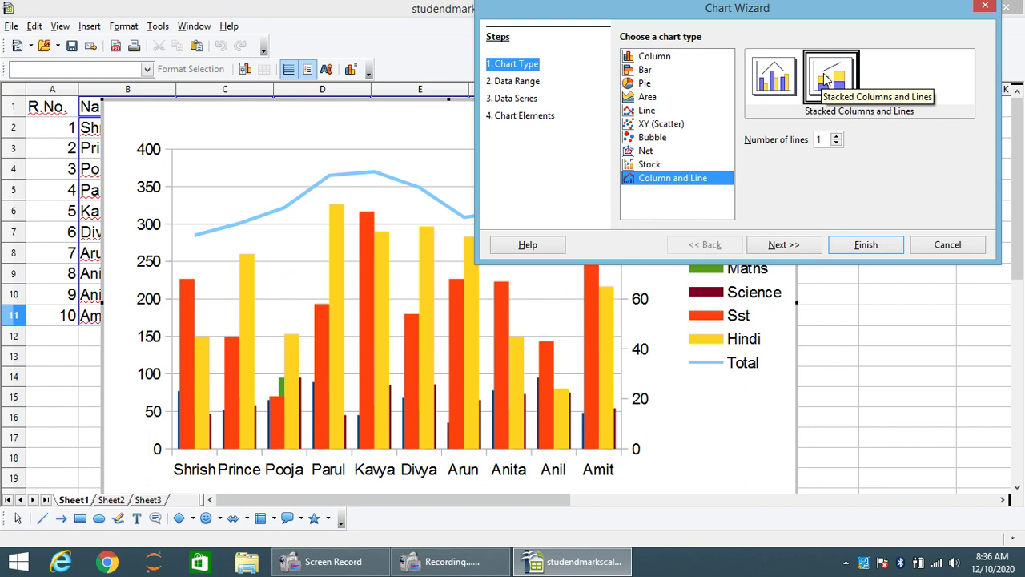
- Preview the Columns and Lines variant and the Bubble chart, and choose the Area chart type with the Realistic 3D Look
click(771, 83)
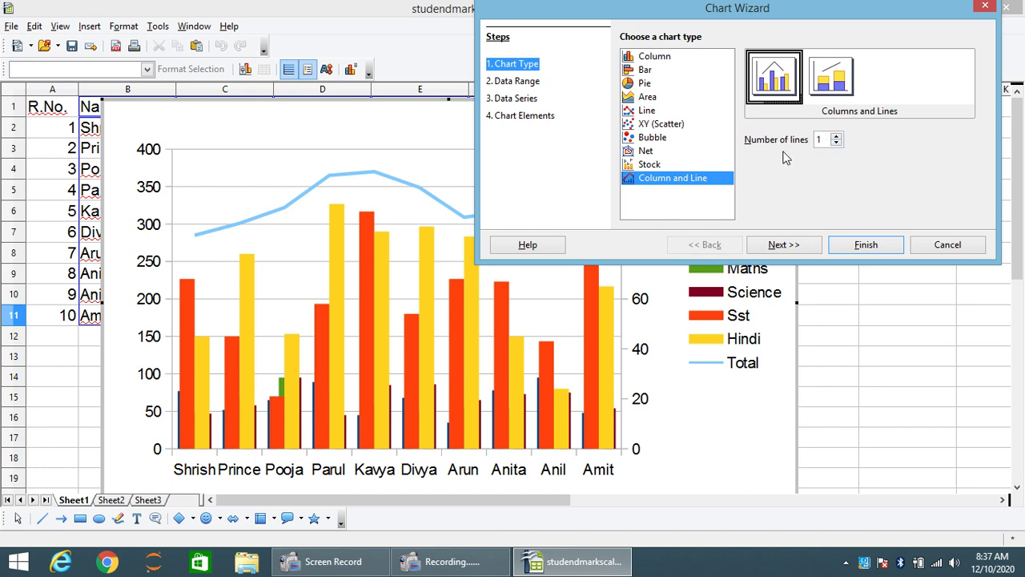
click(652, 137)
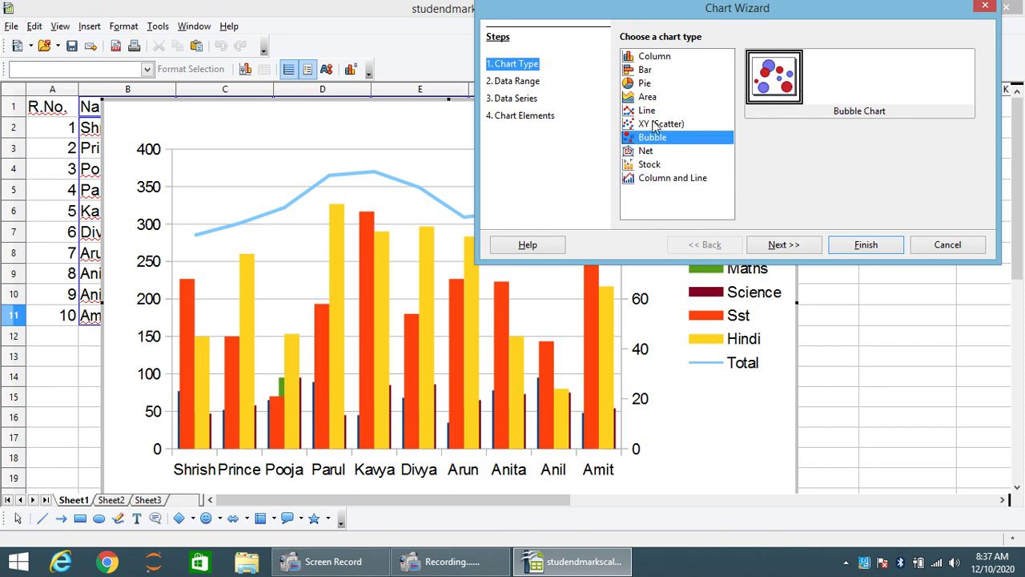
click(647, 96)
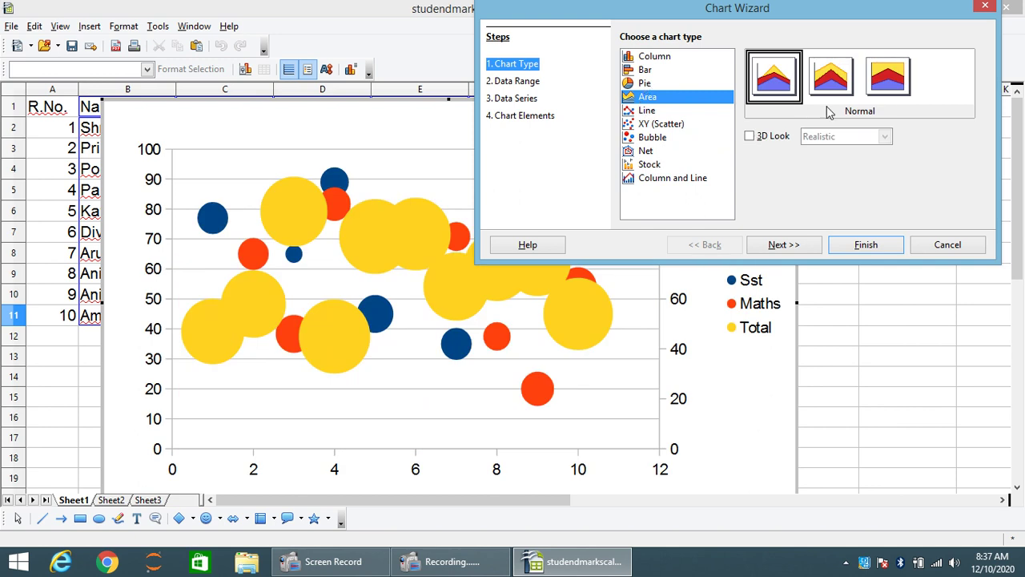
click(751, 137)
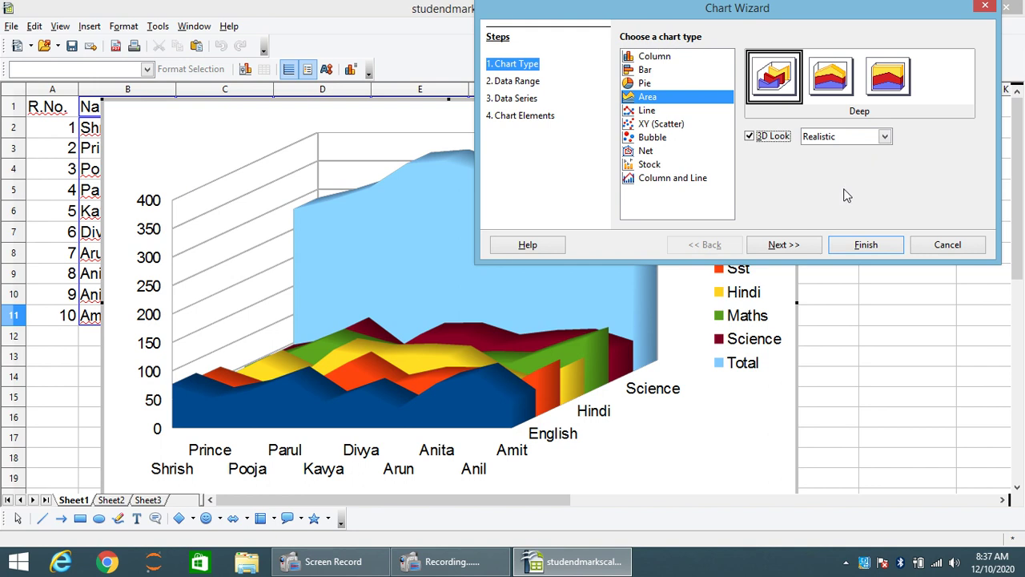
- Set the chart's data range to $Sheet1.$A$1:$H$11 and review its individual data series
click(809, 248)
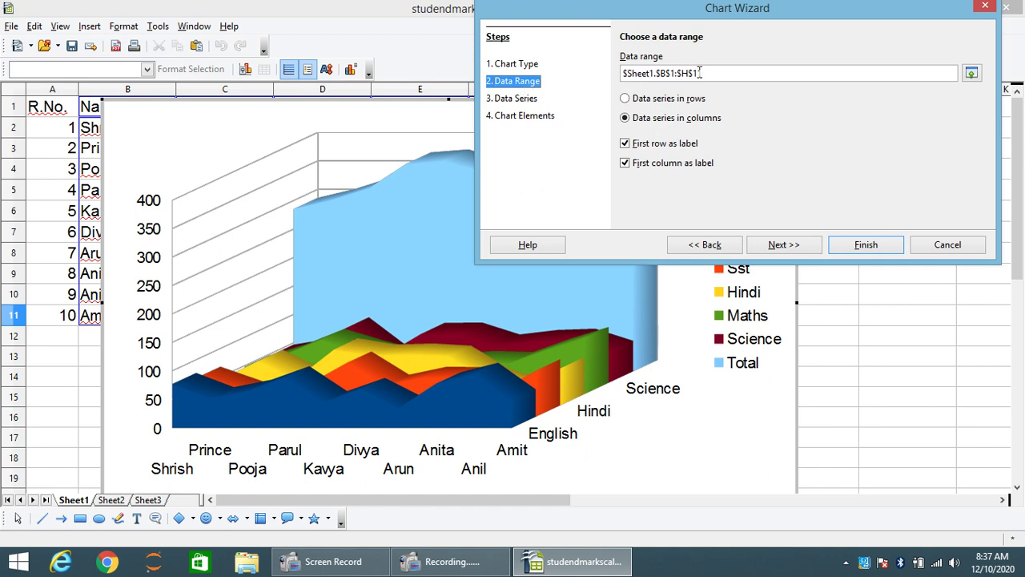
click(972, 74)
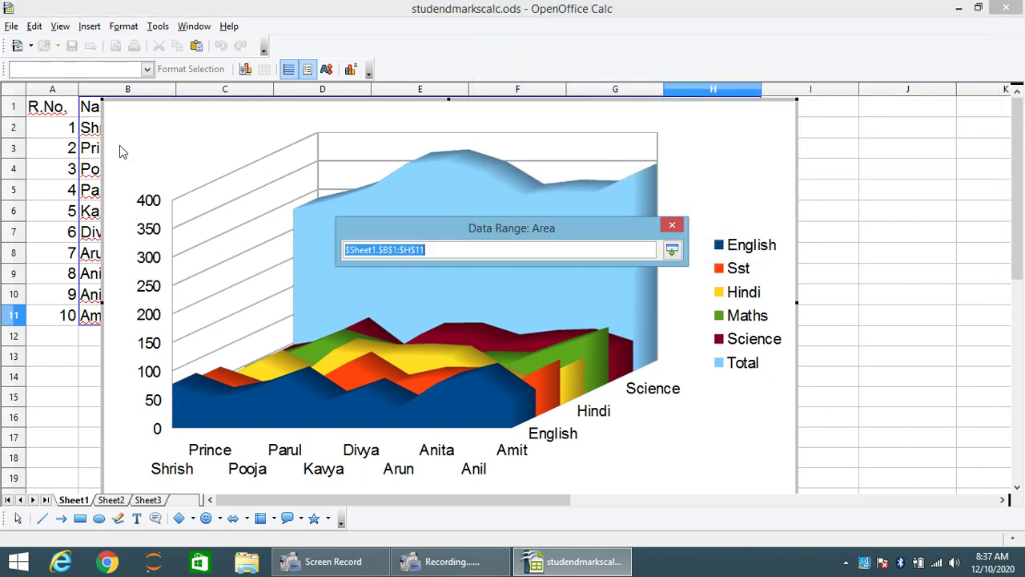
drag(48, 108, 697, 327)
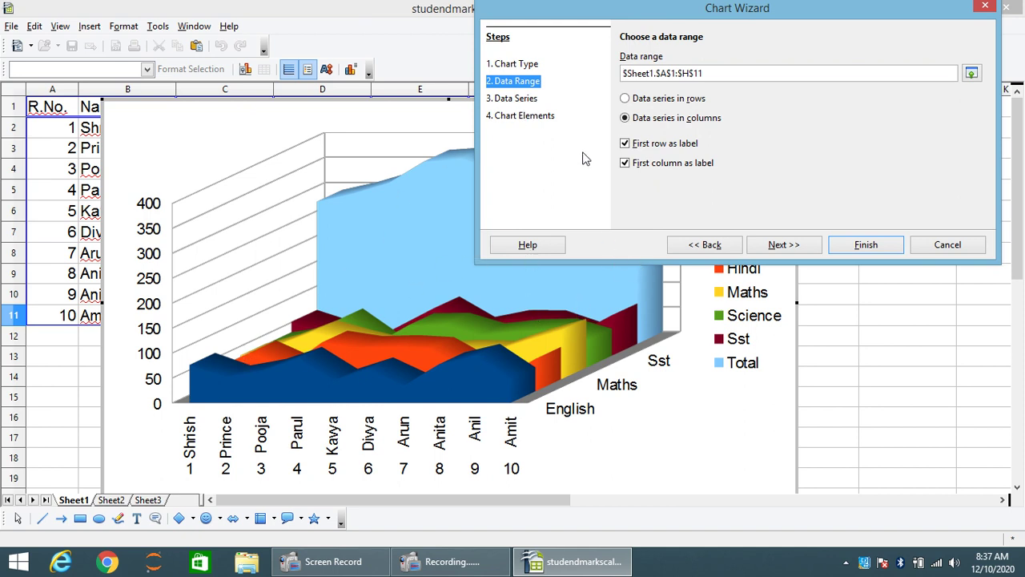
click(520, 101)
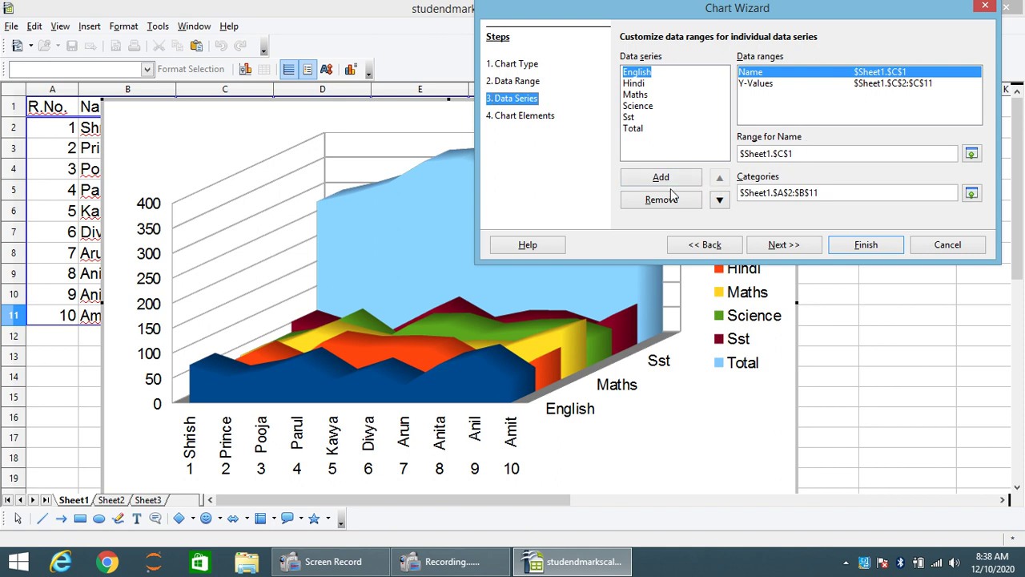
- Title the chart marksheet with subtitle halfyearly, label the axes x, y and z, and display the X axis grid
click(512, 119)
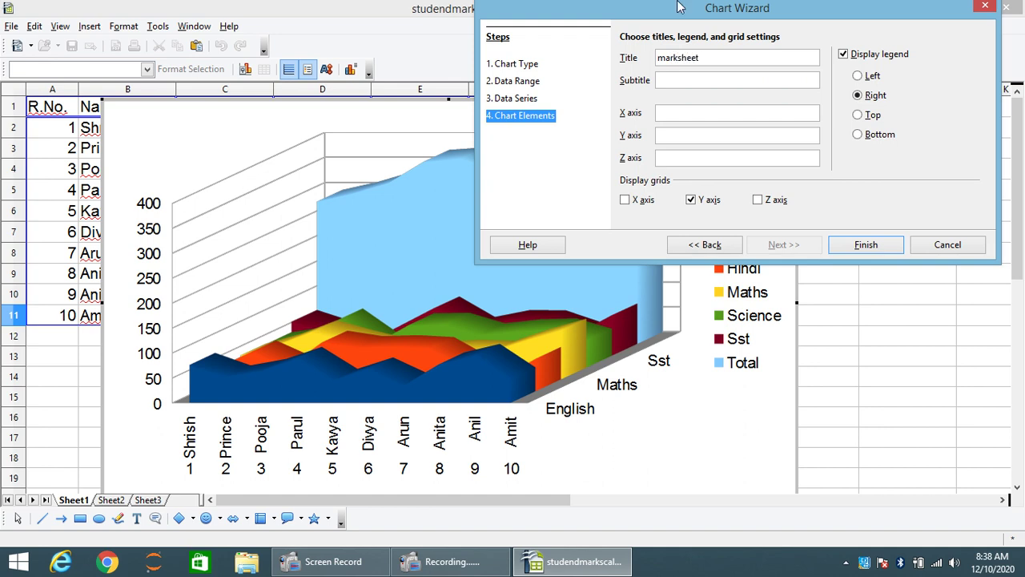
click(703, 81)
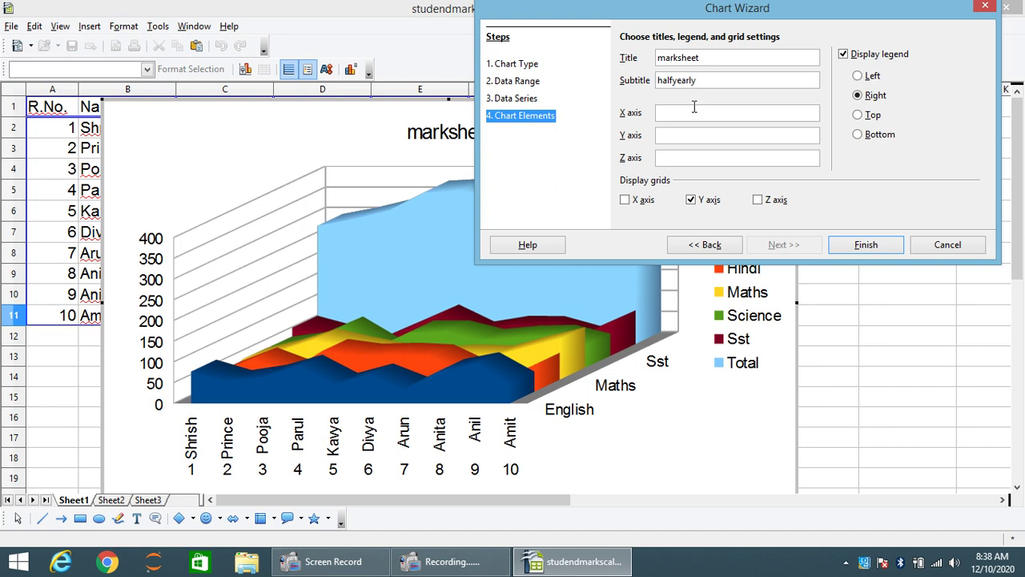
text(x)
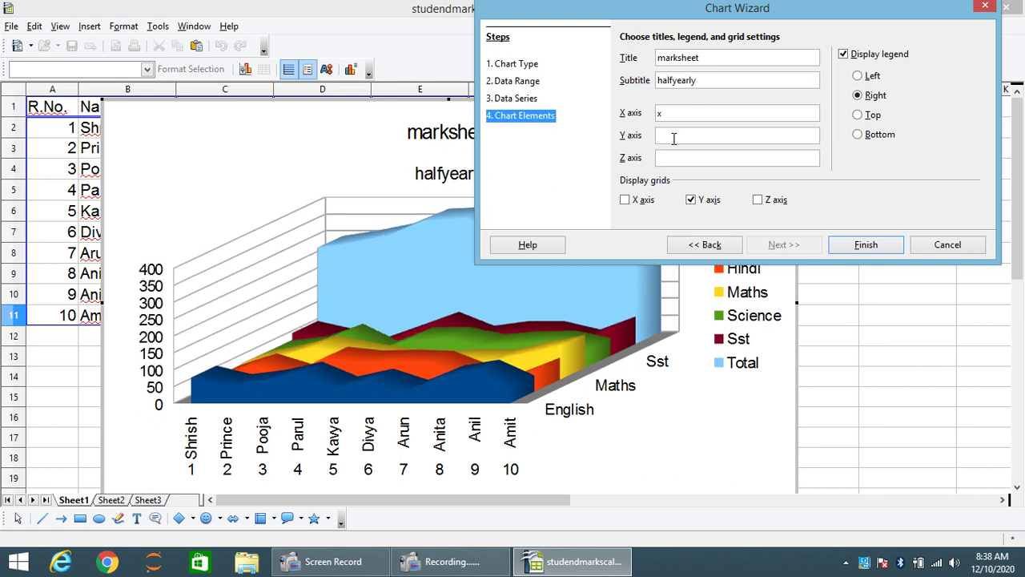
click(673, 139)
text(y)
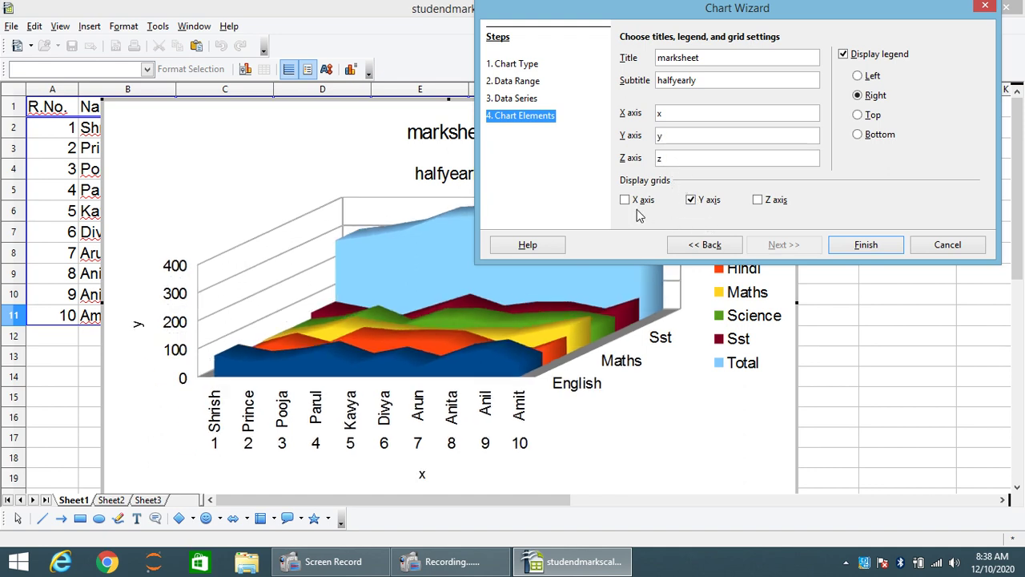
click(626, 202)
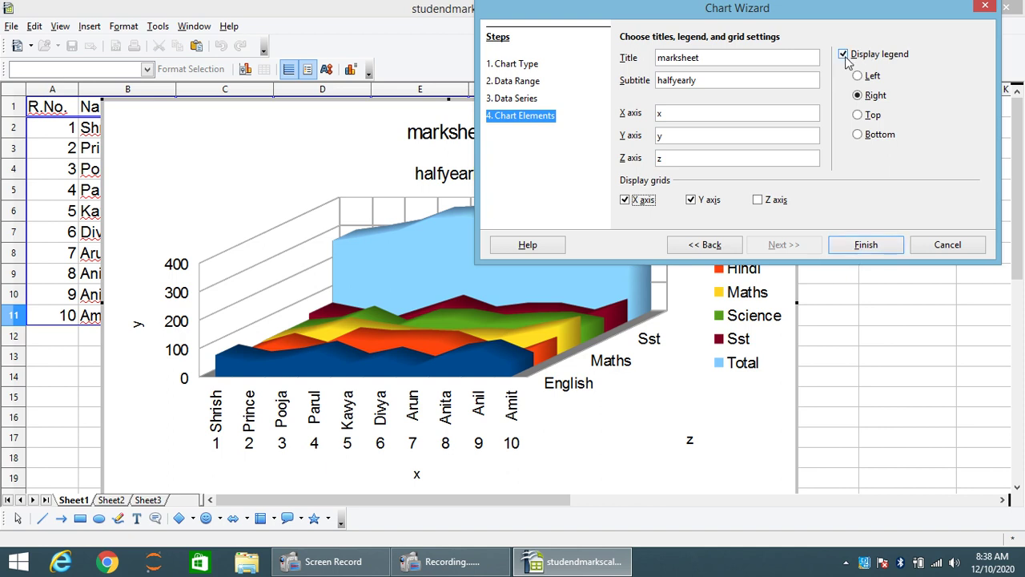
- Try the legend at the left and top of the chart, settle on the left, and finish the chart
drag(823, 15, 465, 105)
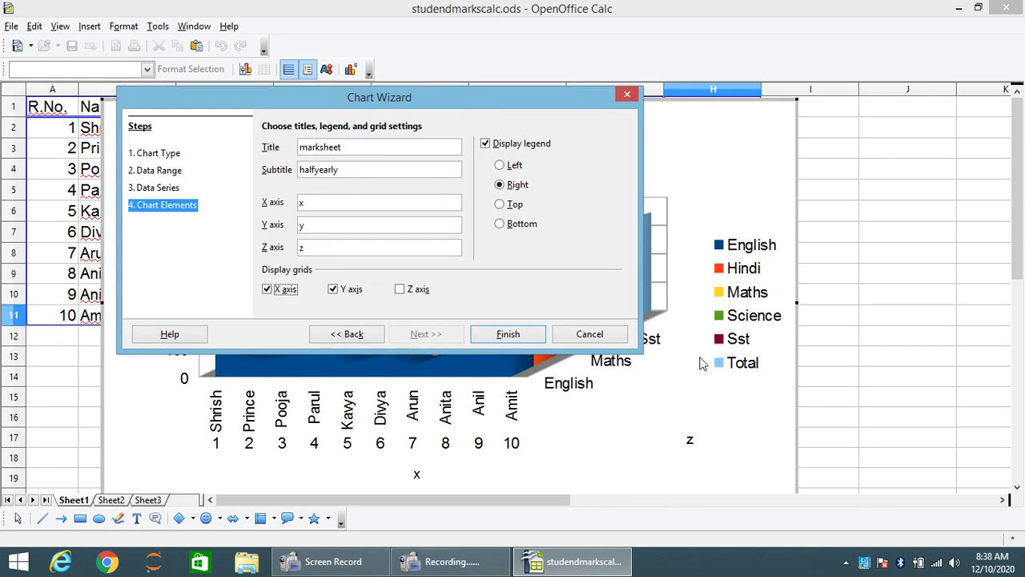
click(499, 165)
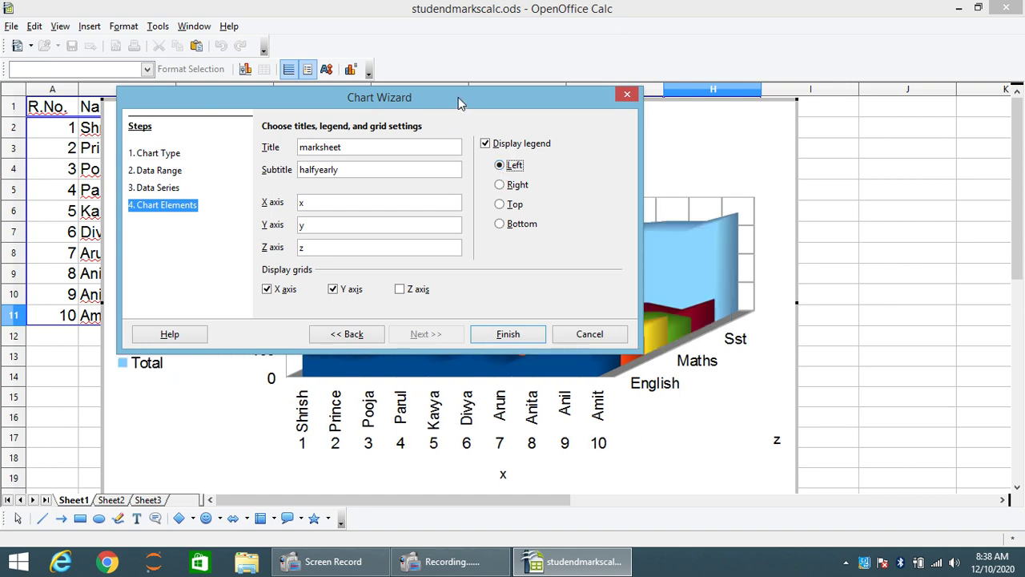
drag(459, 103, 776, 97)
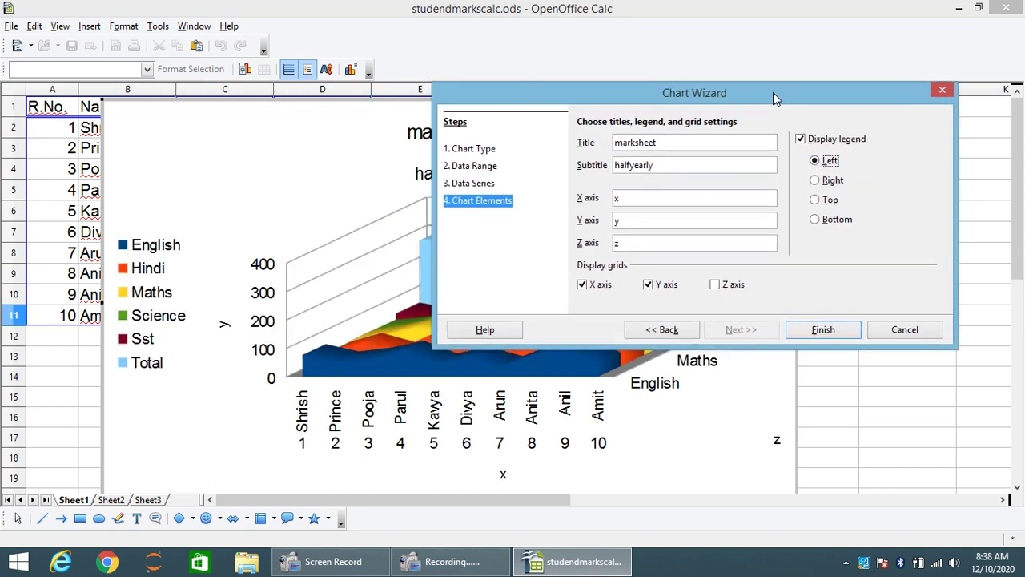
click(819, 202)
drag(820, 98, 751, 44)
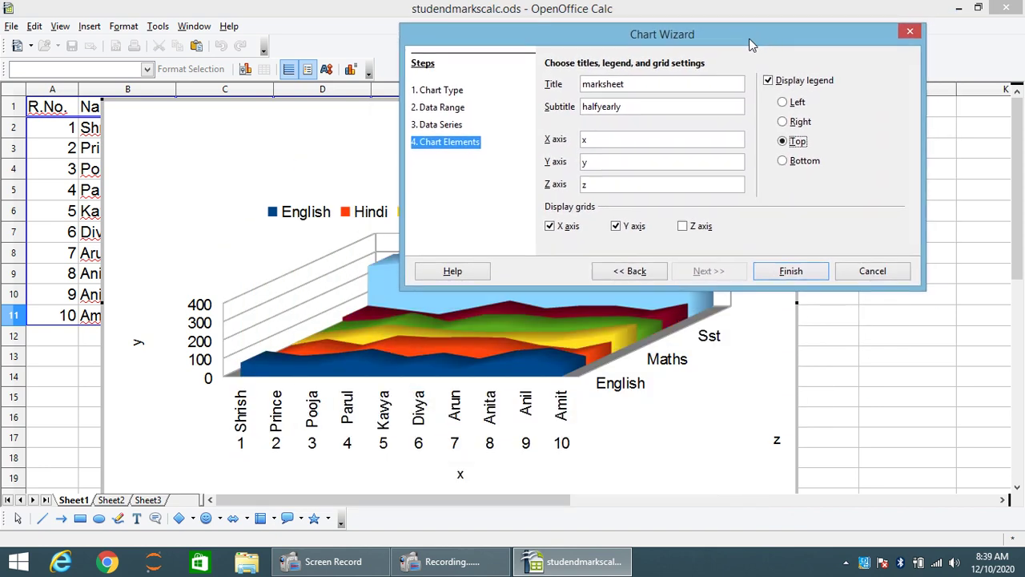
click(784, 102)
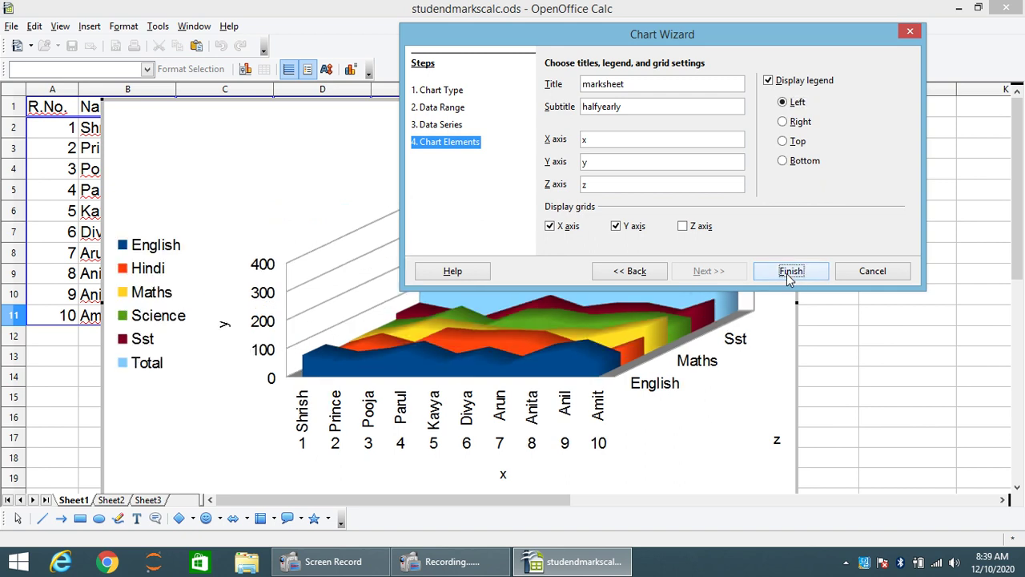
click(789, 271)
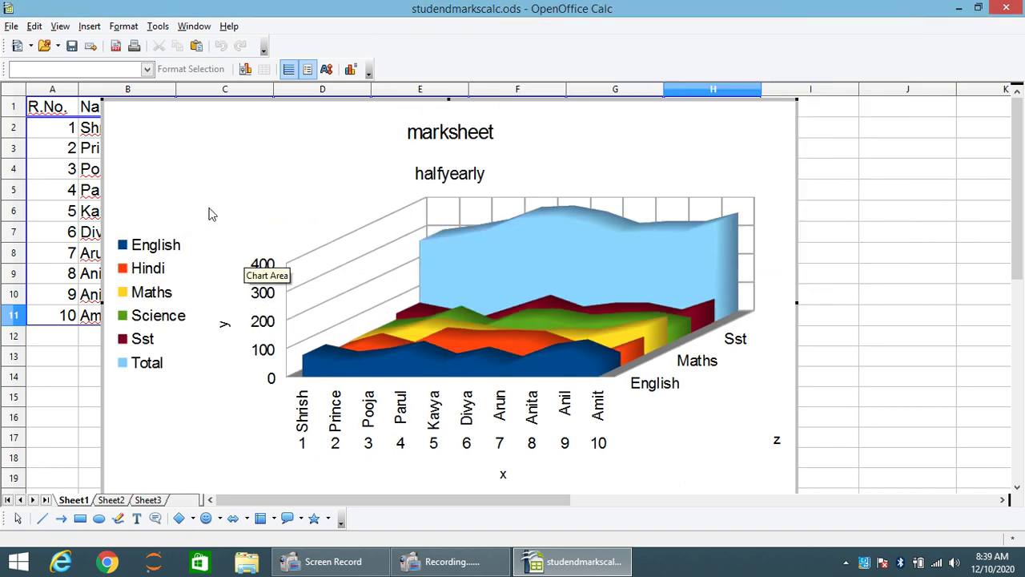
- Move the chart off the marks table down to about rows 35 to 53 and leave chart editing
click(168, 198)
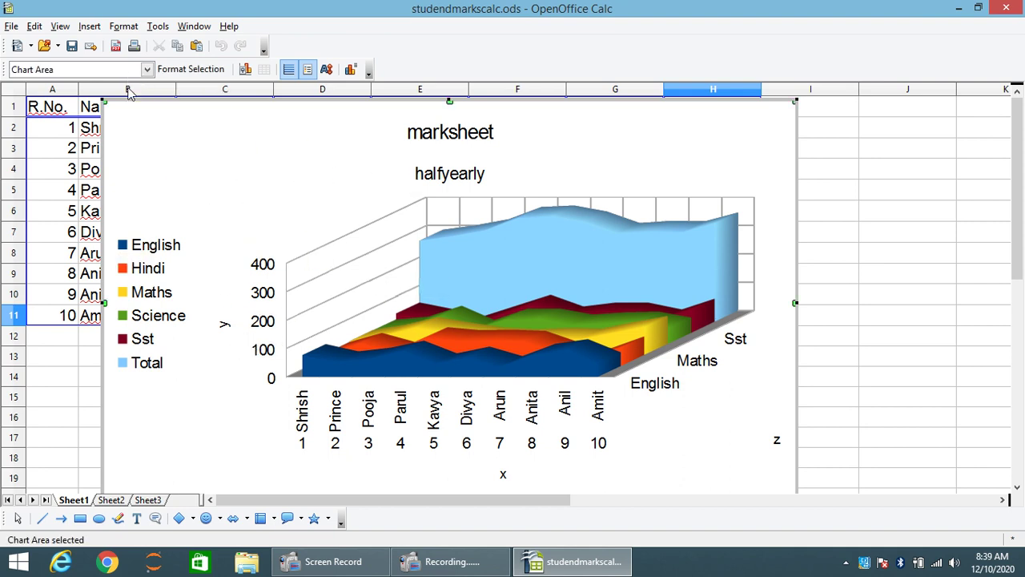
drag(131, 103, 318, 99)
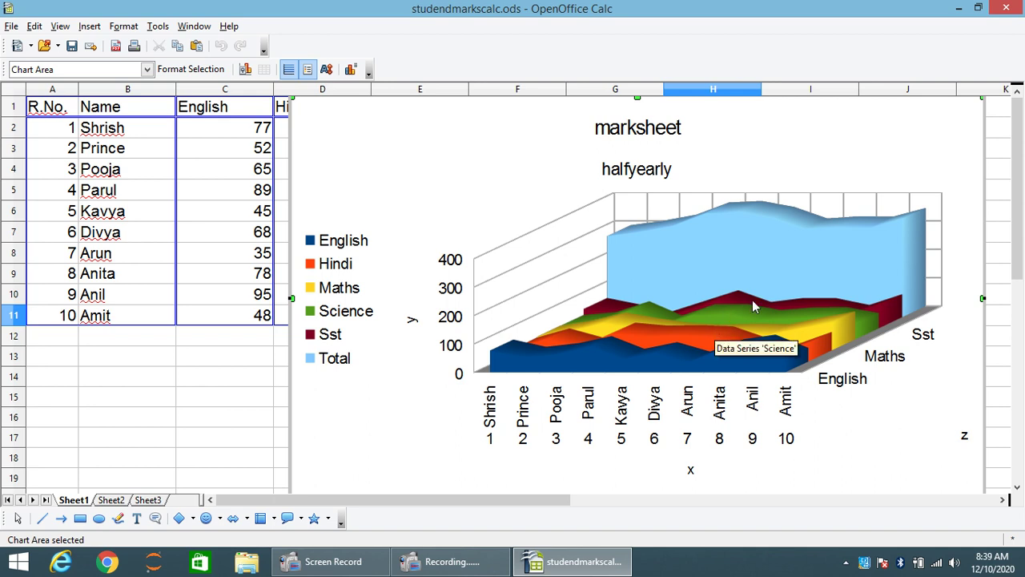
double_click(859, 196)
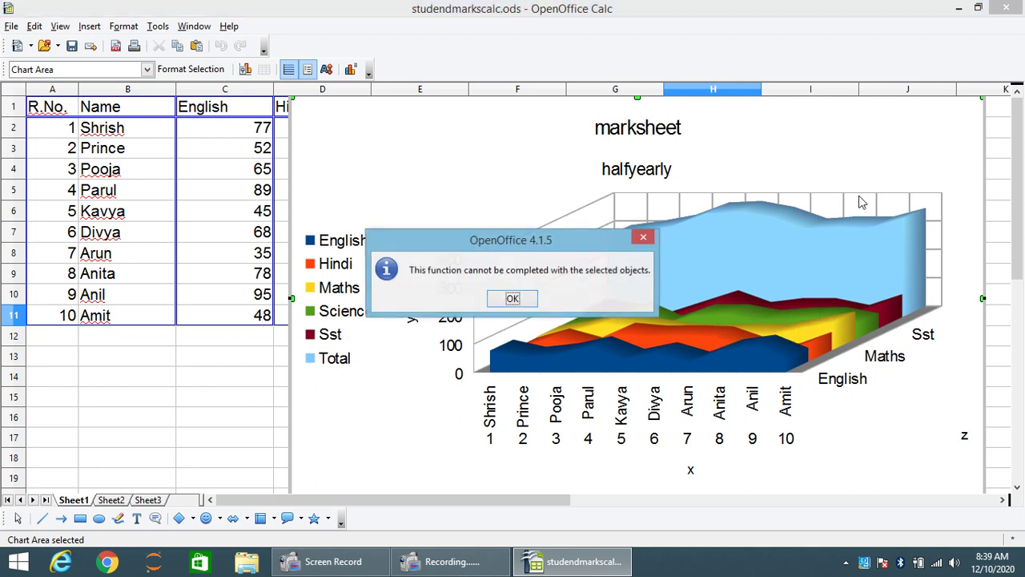
click(509, 298)
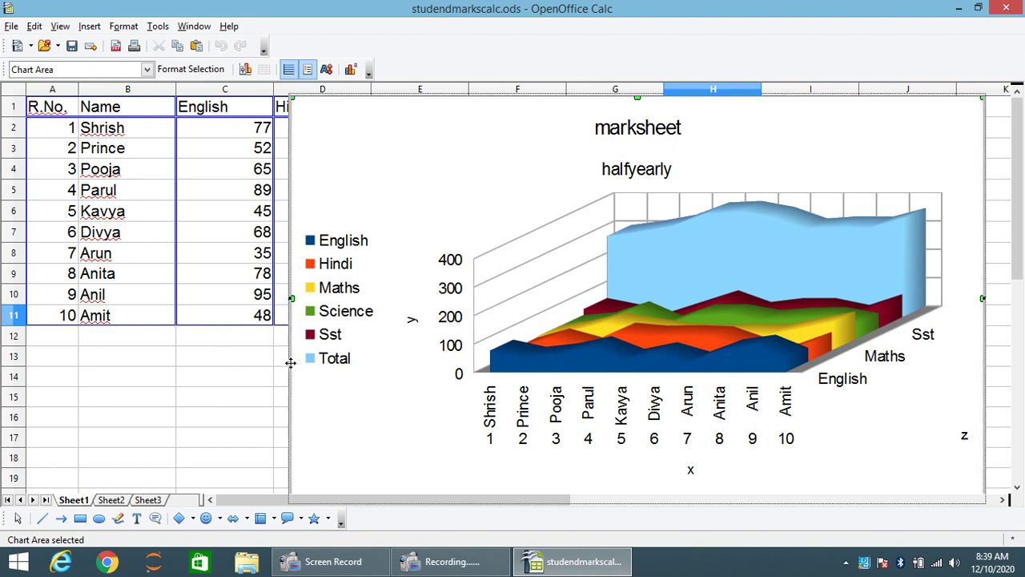
scroll(241, 240, down, 2)
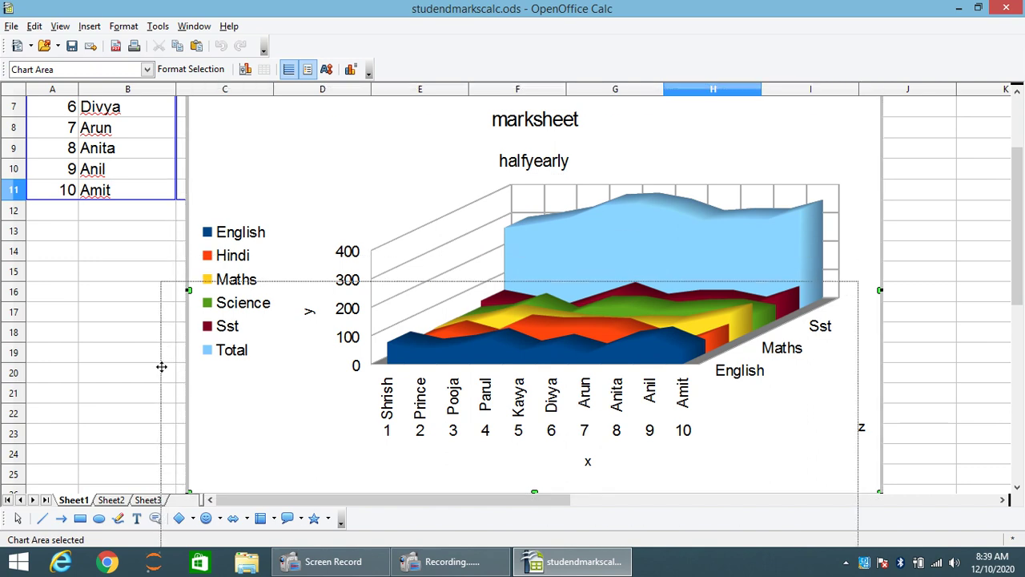
scroll(161, 363, down, 3)
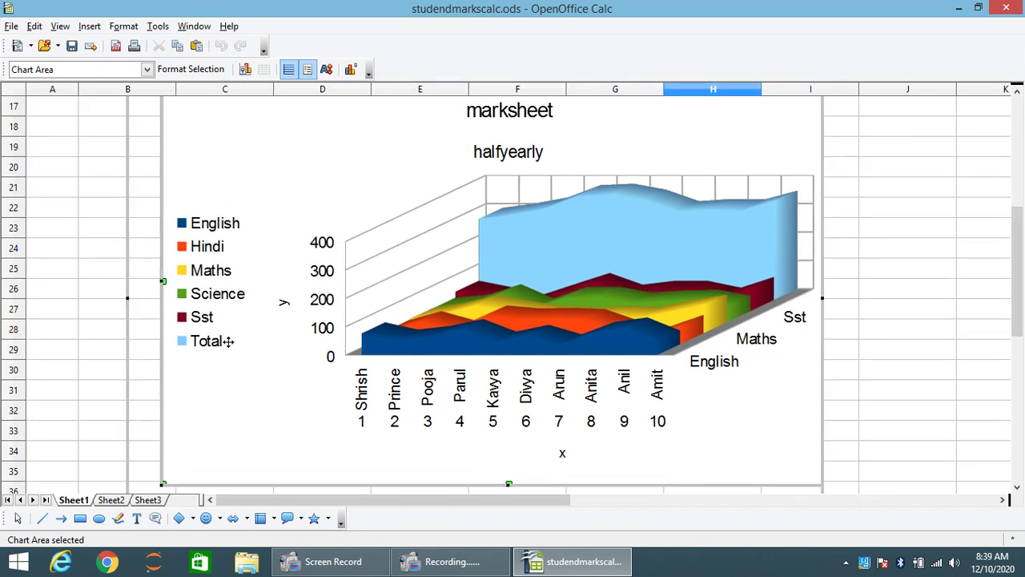
scroll(160, 304, down, 3)
drag(124, 255, 107, 353)
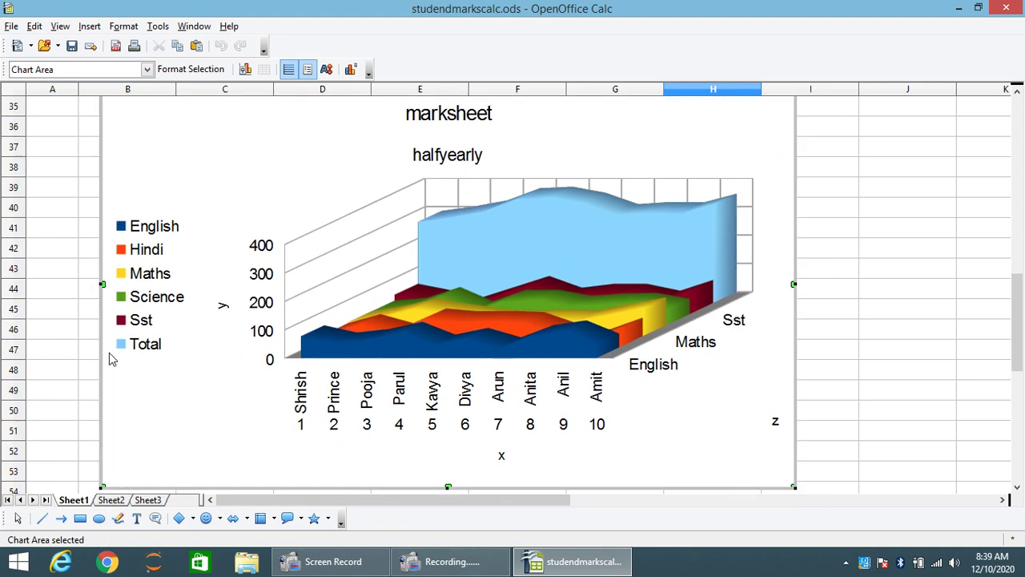
click(871, 172)
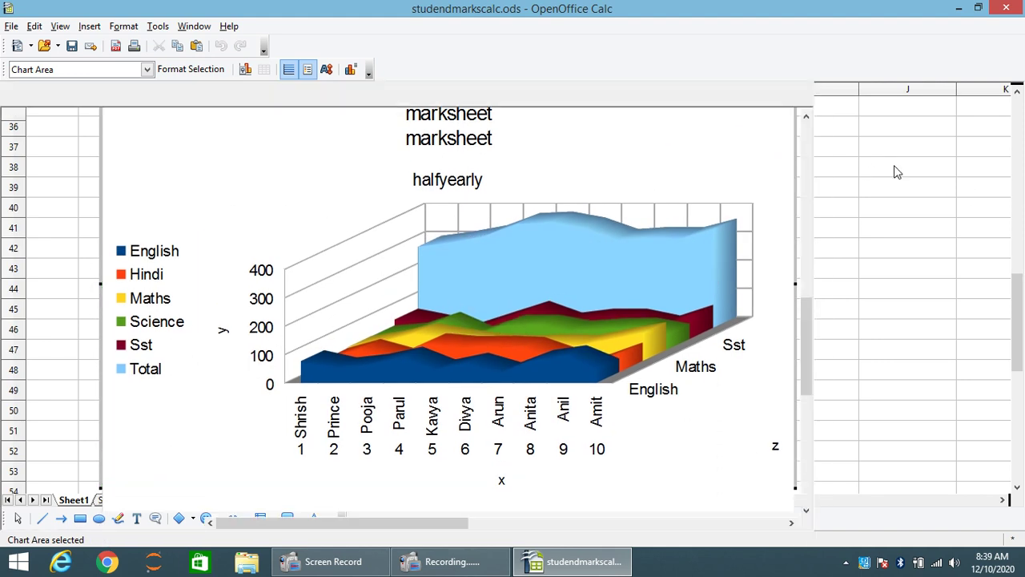
- Set the Hindi mark in cell D8 of the marks table to 84 and review that student's row
scroll(441, 235, up, 8)
scroll(440, 234, up, 4)
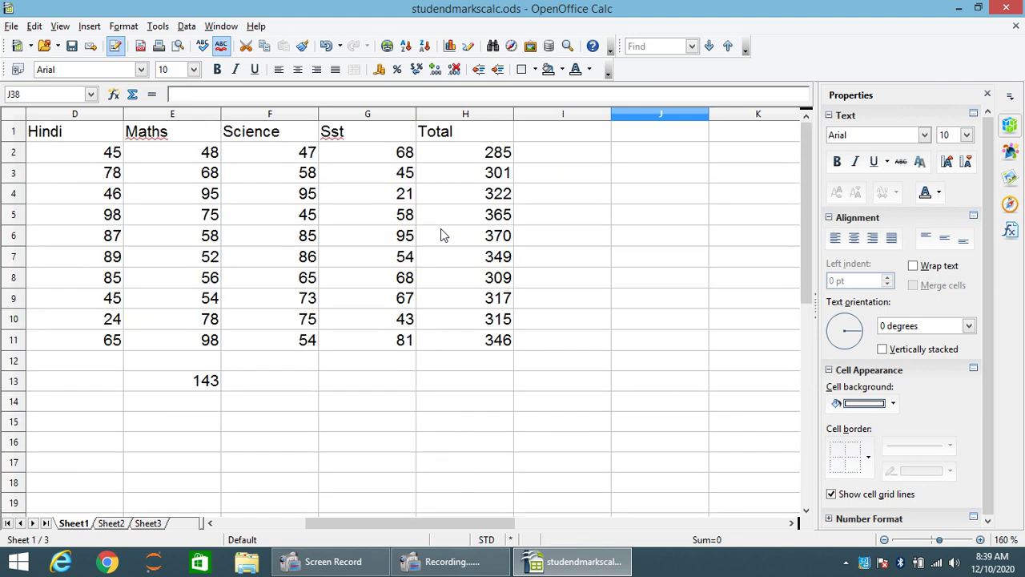
click(80, 236)
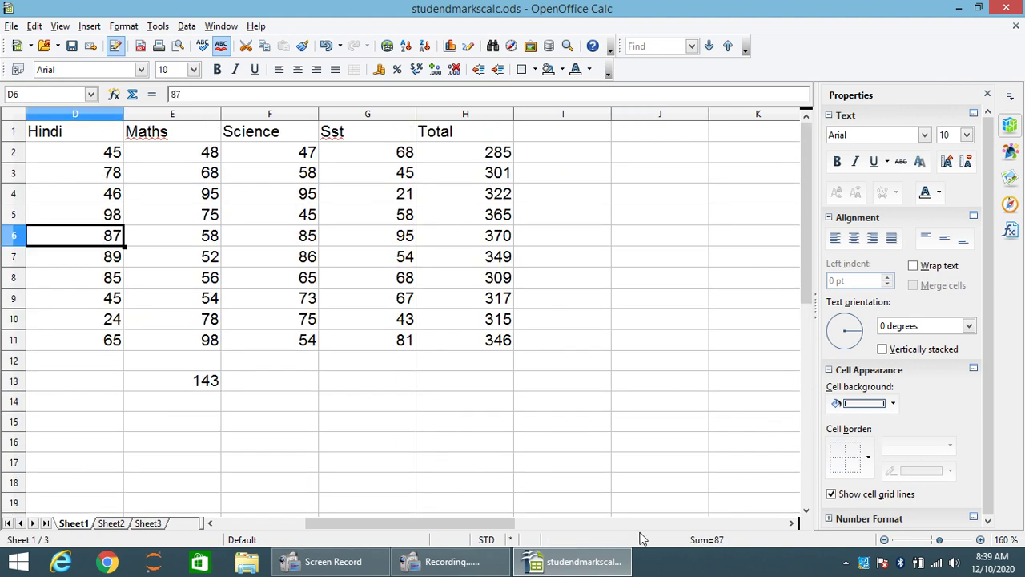
drag(456, 522, 408, 522)
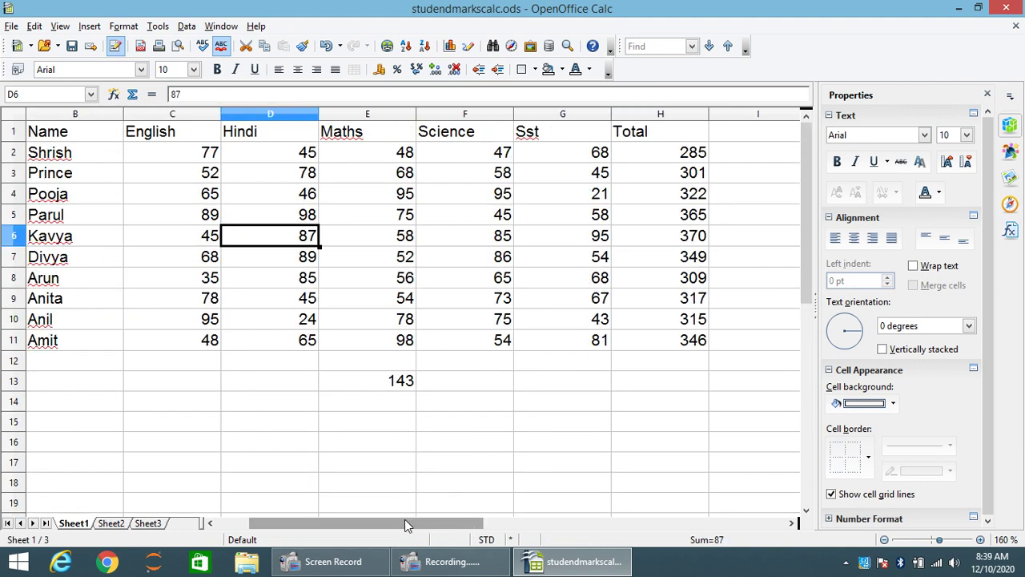
click(279, 282)
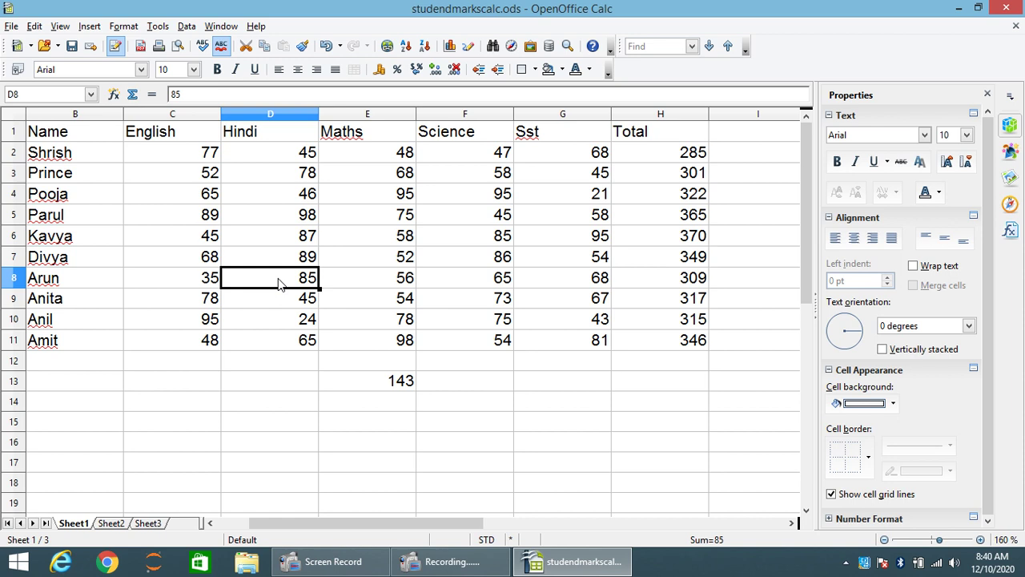
text(84)
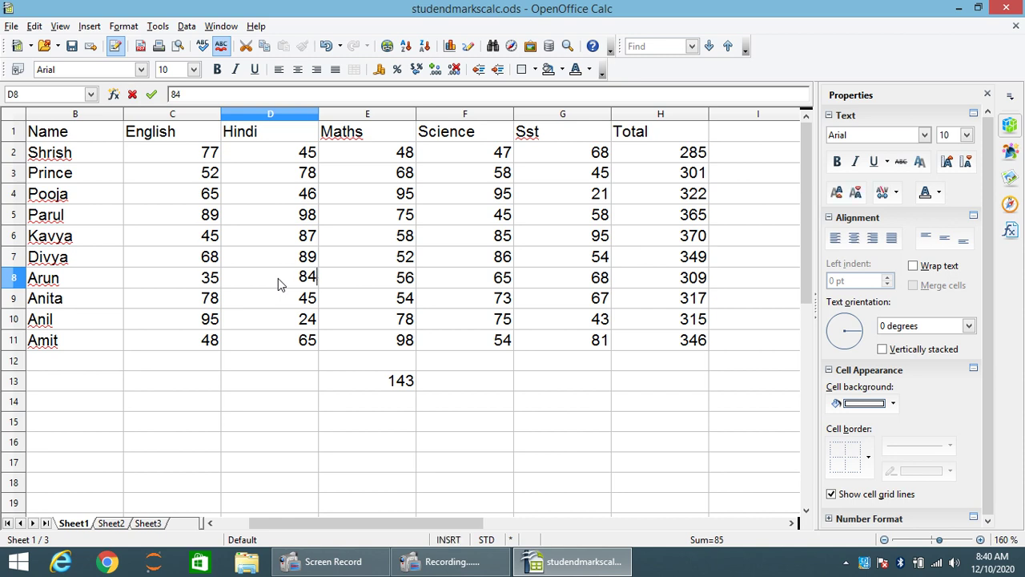
key(Return)
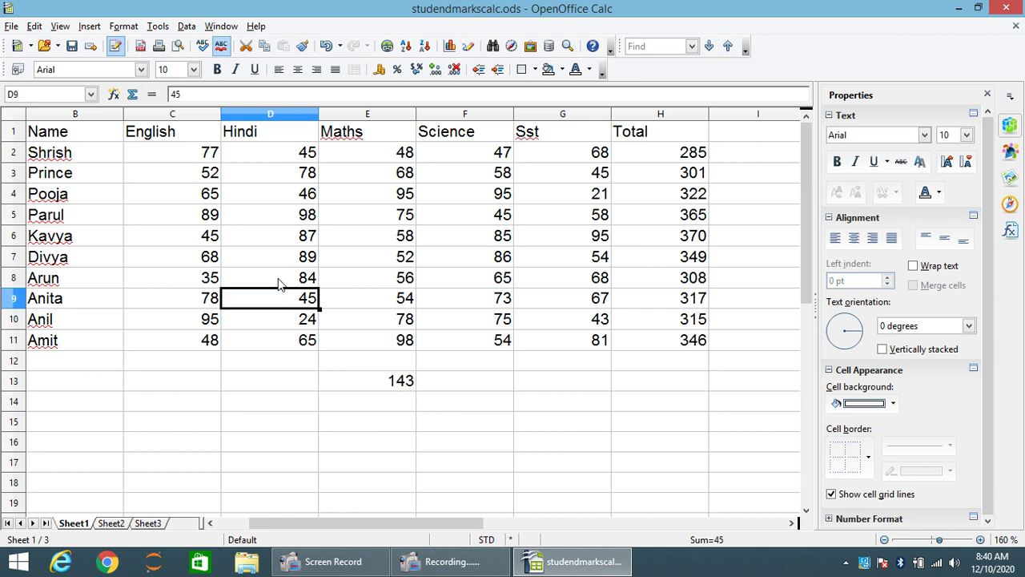
click(64, 279)
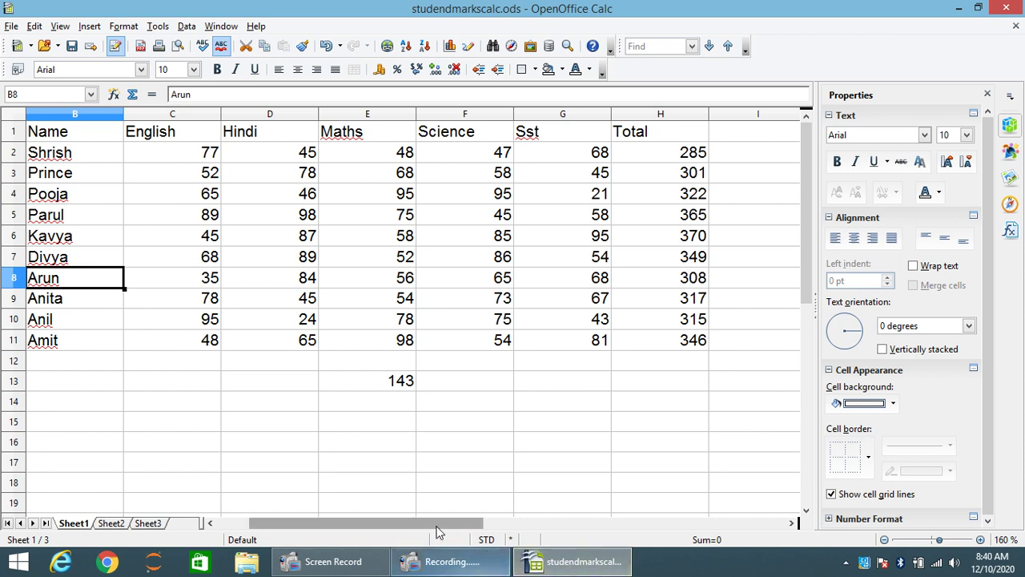
drag(429, 530, 366, 521)
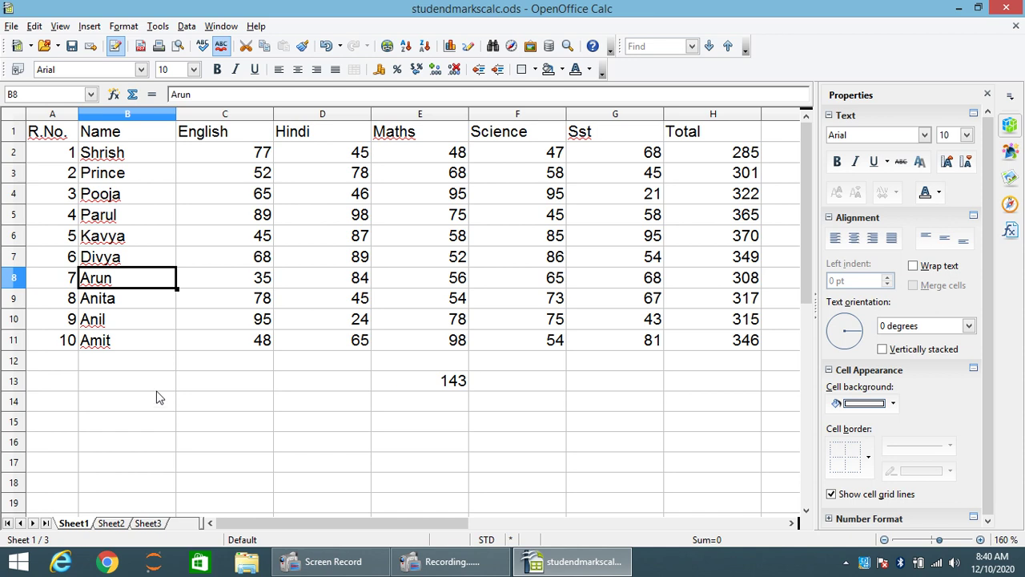
- Append the letter a to the student's name in cell B8 of the marks table
double_click(117, 282)
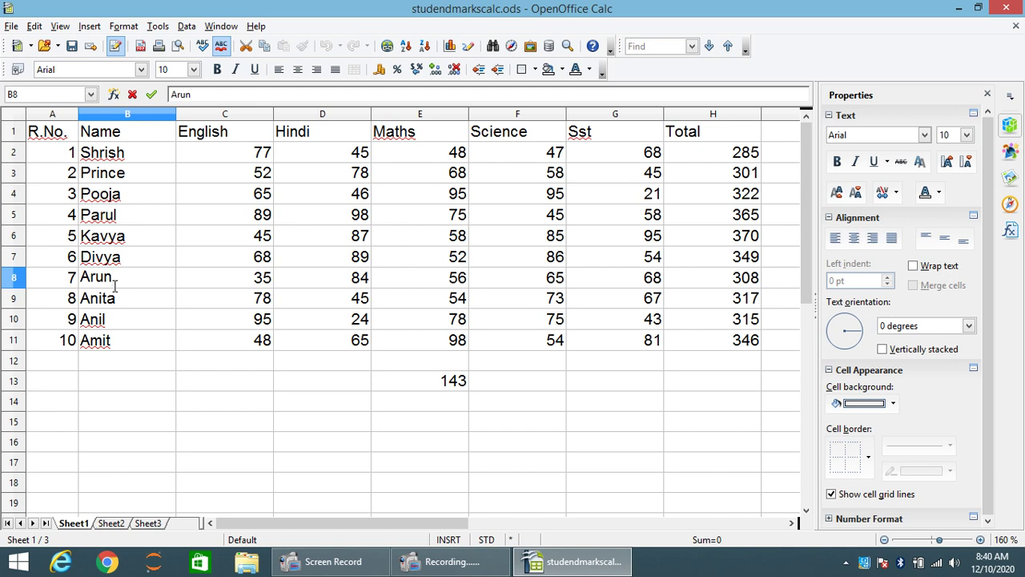
text(a)
key(Return)
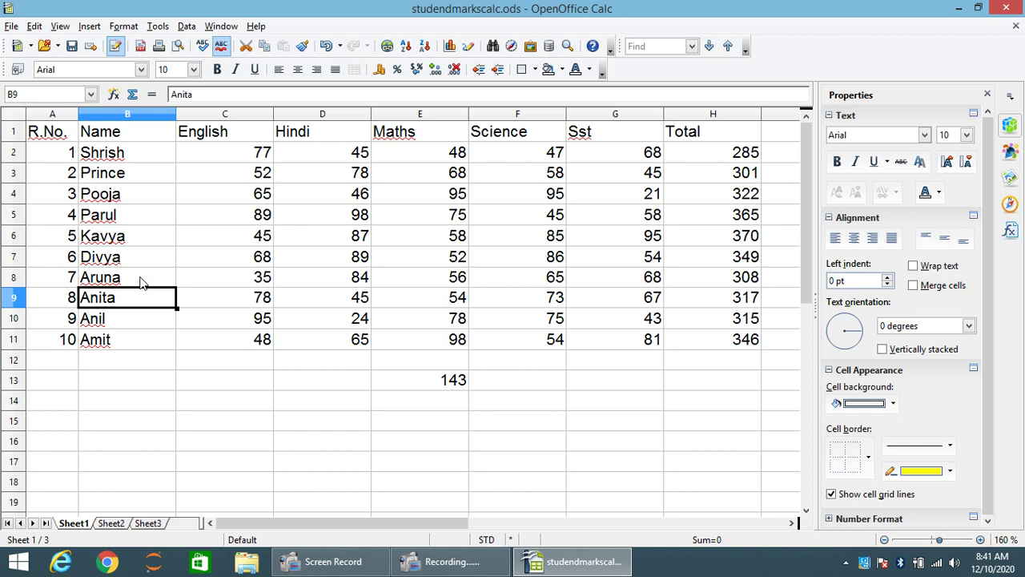
click(206, 419)
- Change the font of the whole marks table, A1:H11, to Arial Black
drag(38, 128, 590, 348)
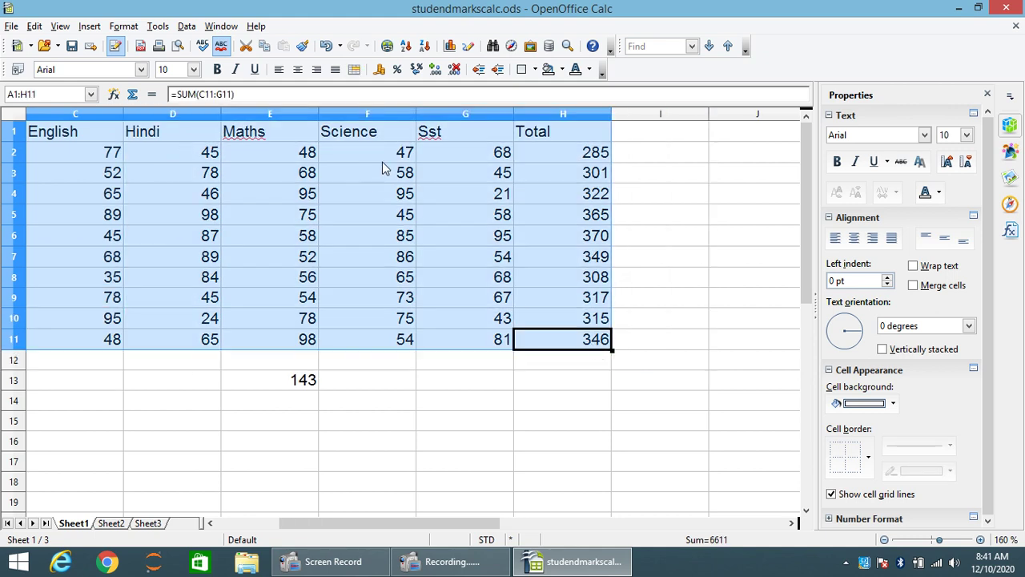
click(119, 27)
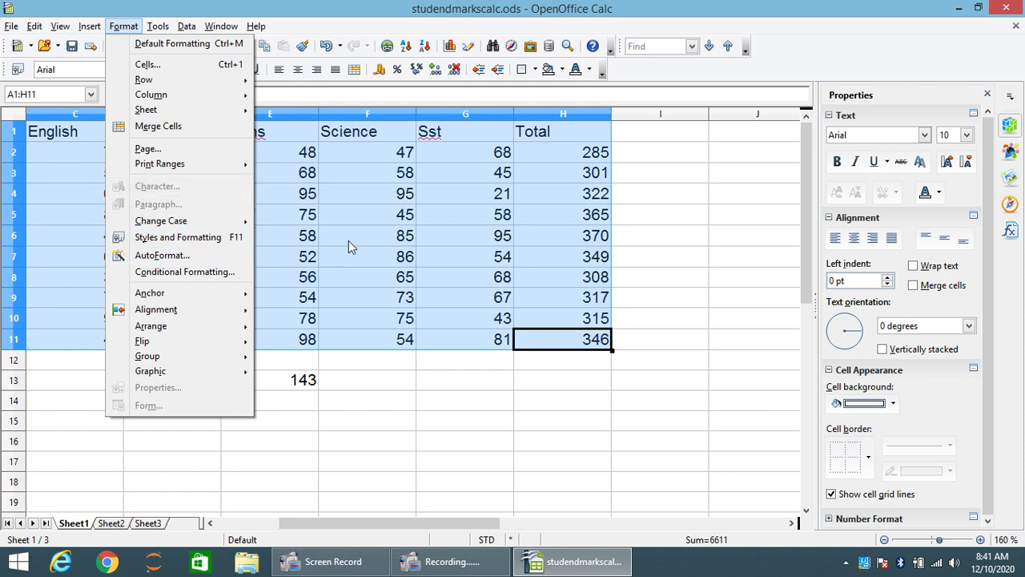
click(928, 136)
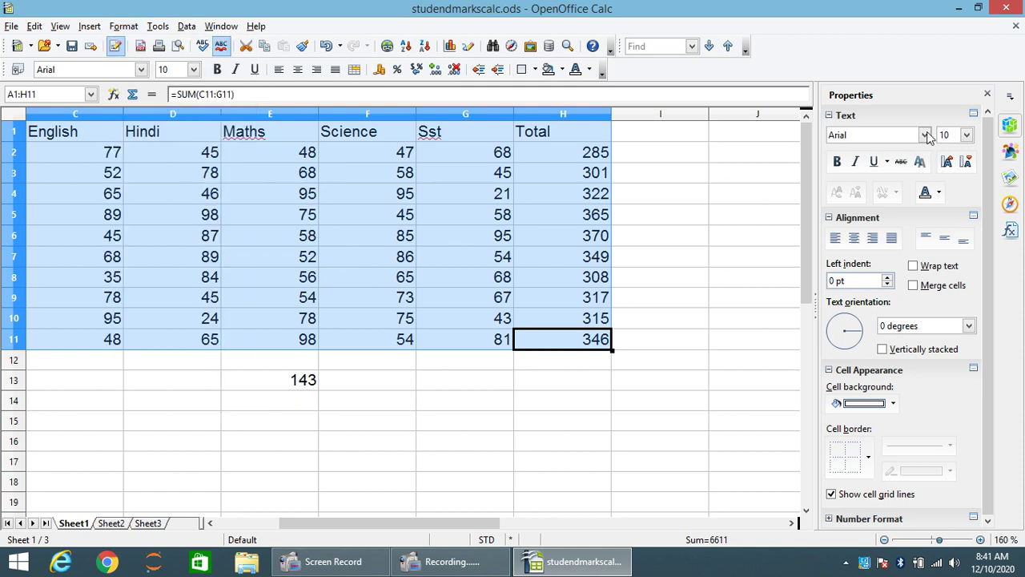
click(928, 137)
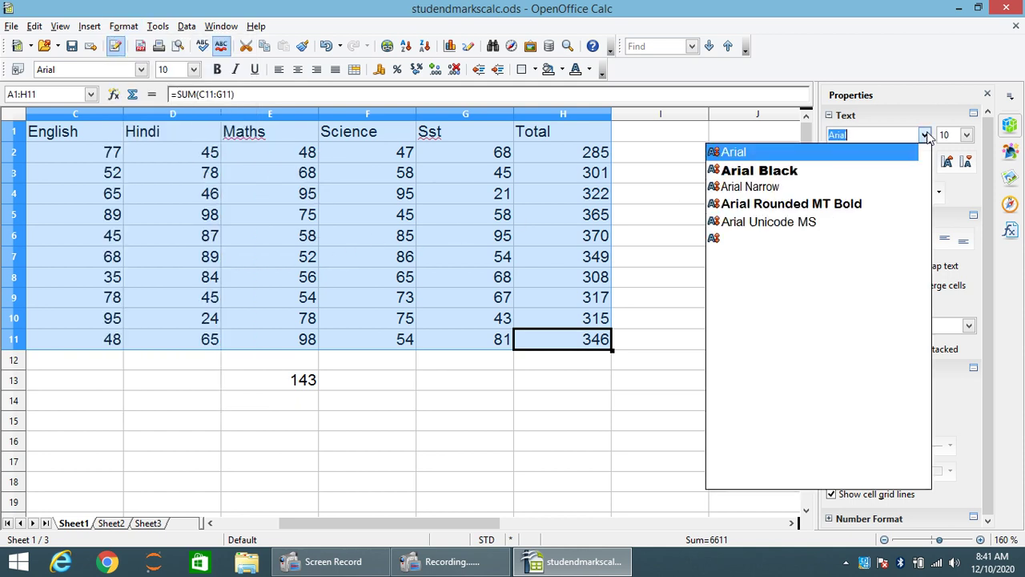
click(797, 175)
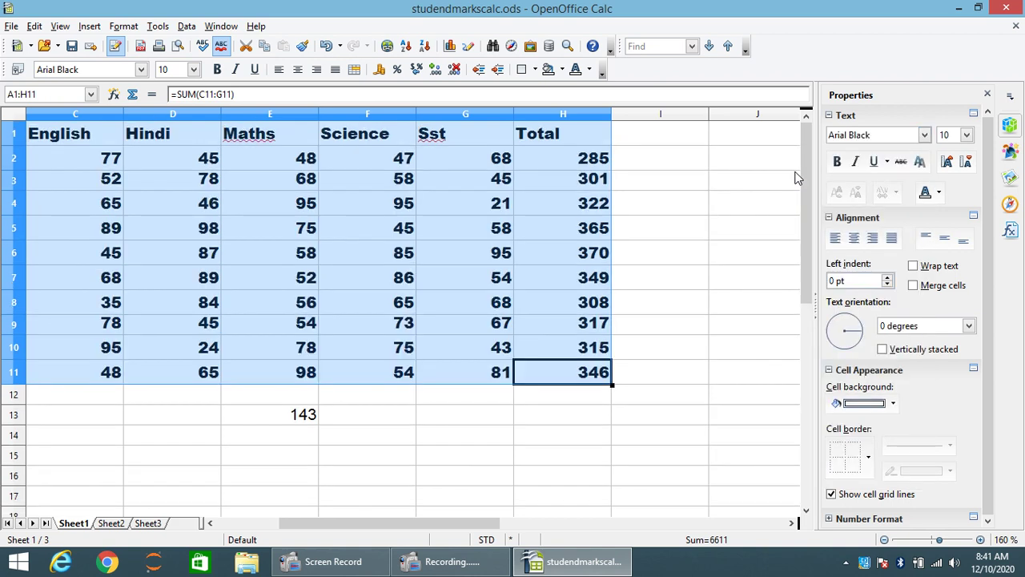
- Apply italic and underline formatting to the text of the marks table A1:H11
click(838, 163)
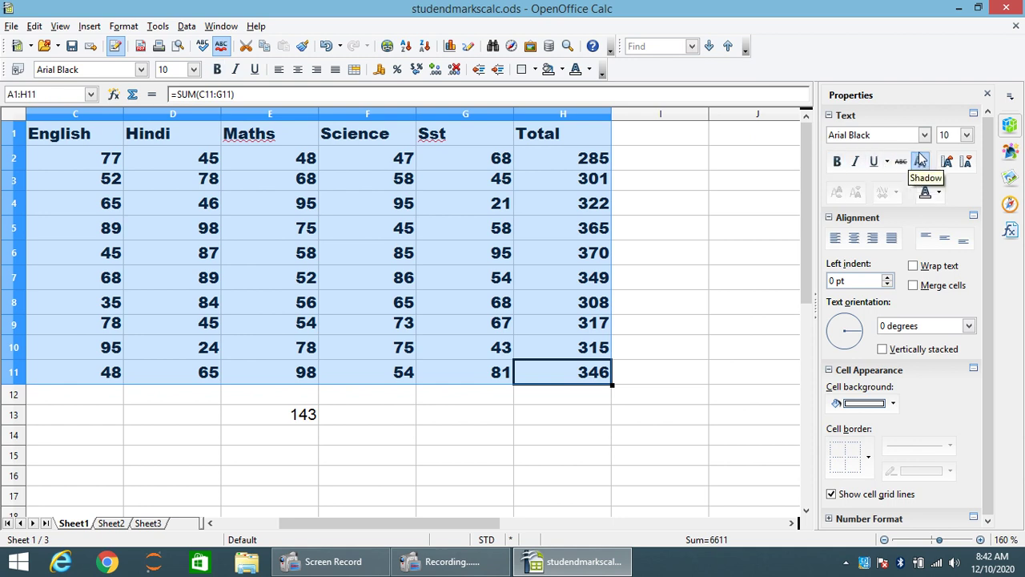
click(857, 163)
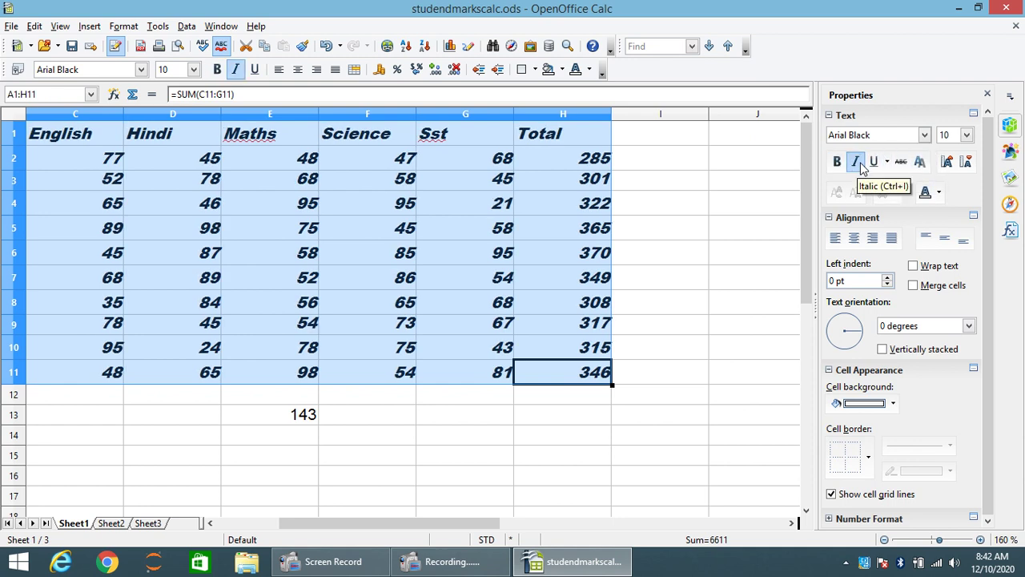
click(874, 162)
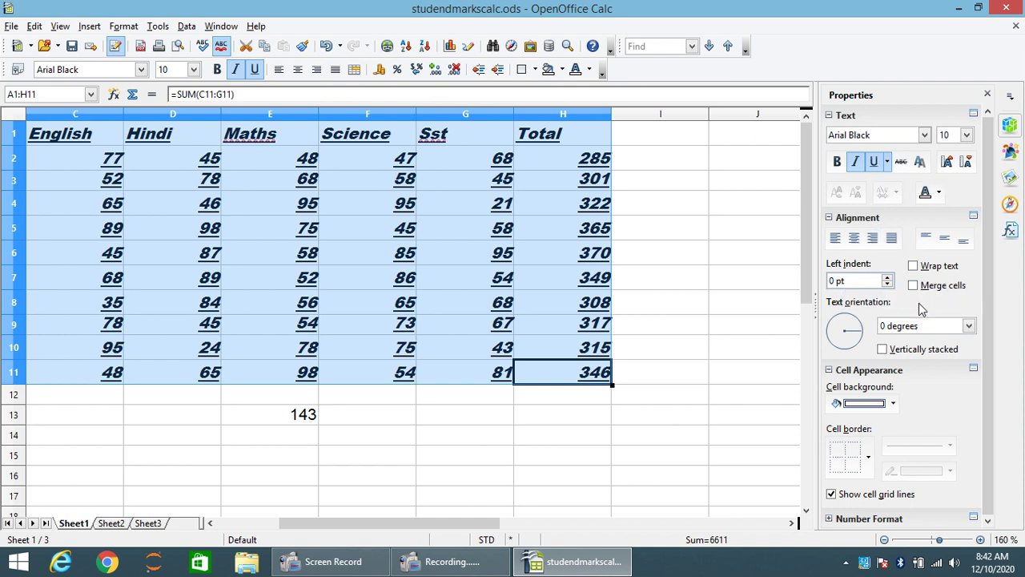
- Fill the cell background of the marks table A1:H11 with light pink
click(894, 404)
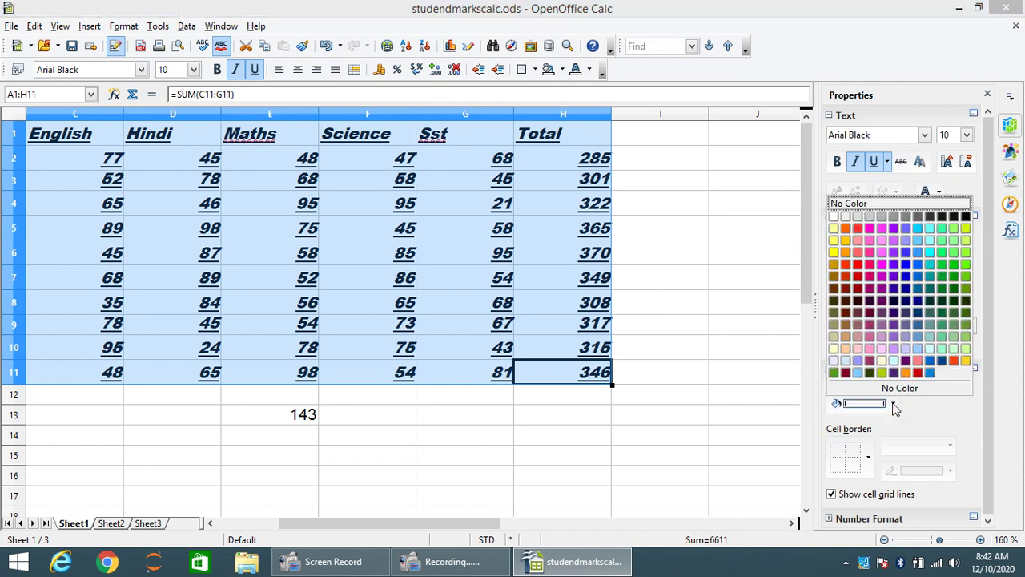
click(882, 242)
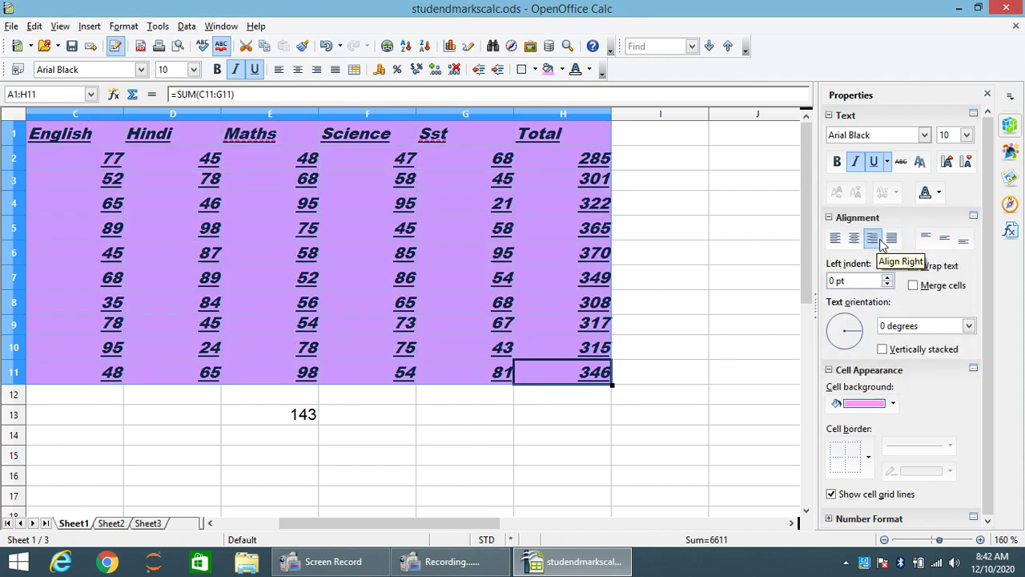
click(654, 291)
click(429, 282)
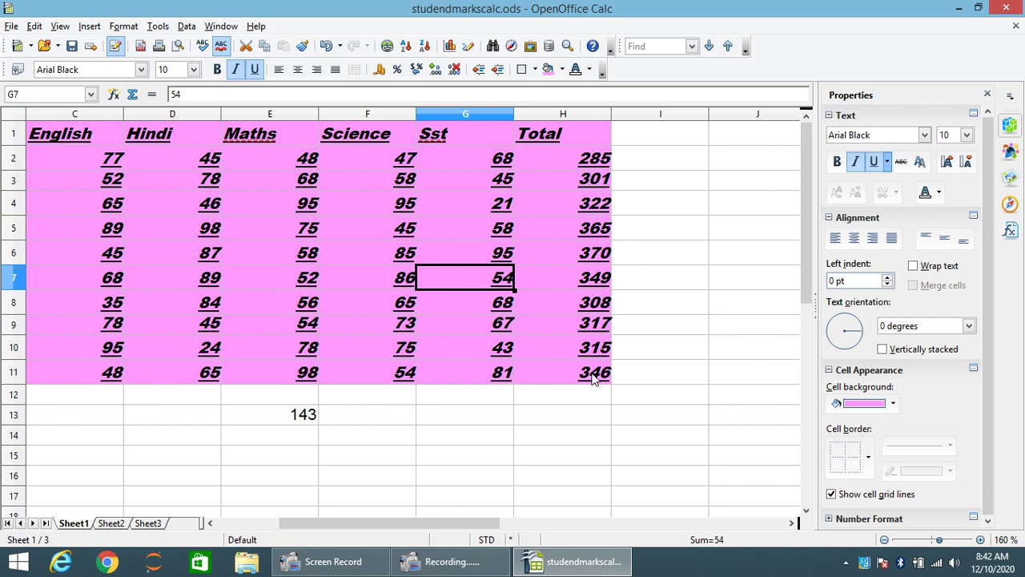
- Add borders around every cell of A1:H11 and a thick box border around the whole table
drag(594, 376, 24, 128)
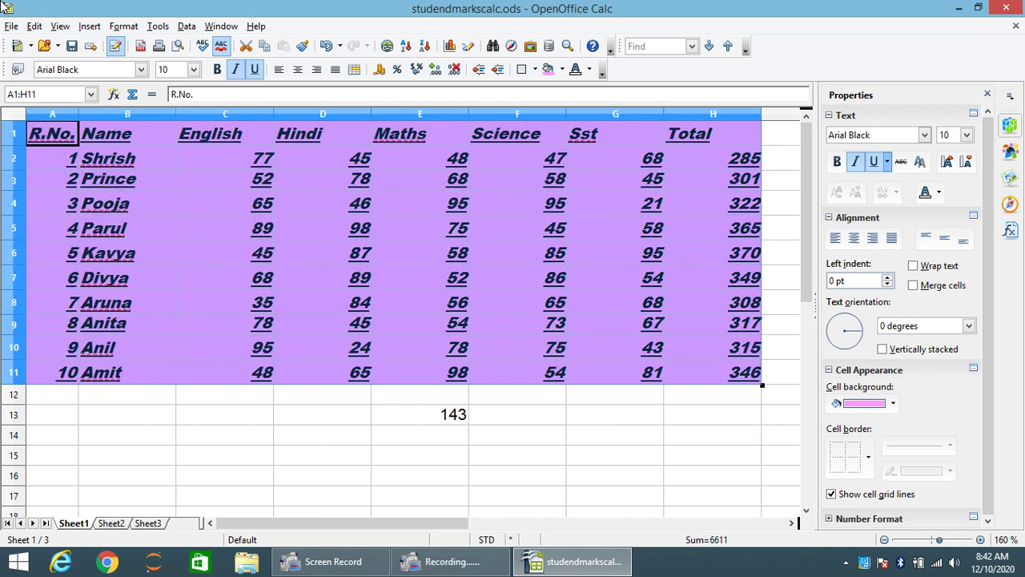
click(868, 458)
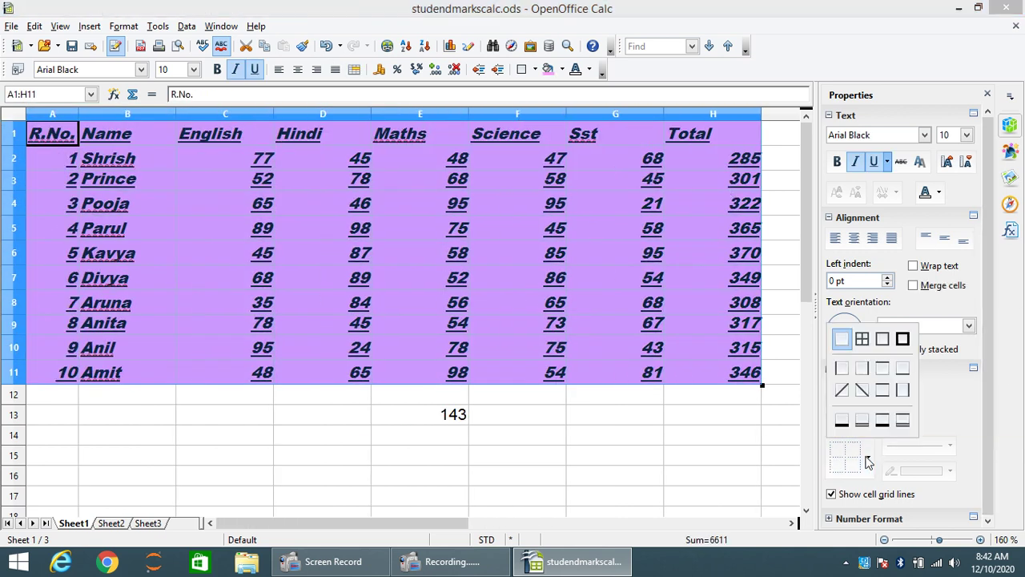
click(866, 343)
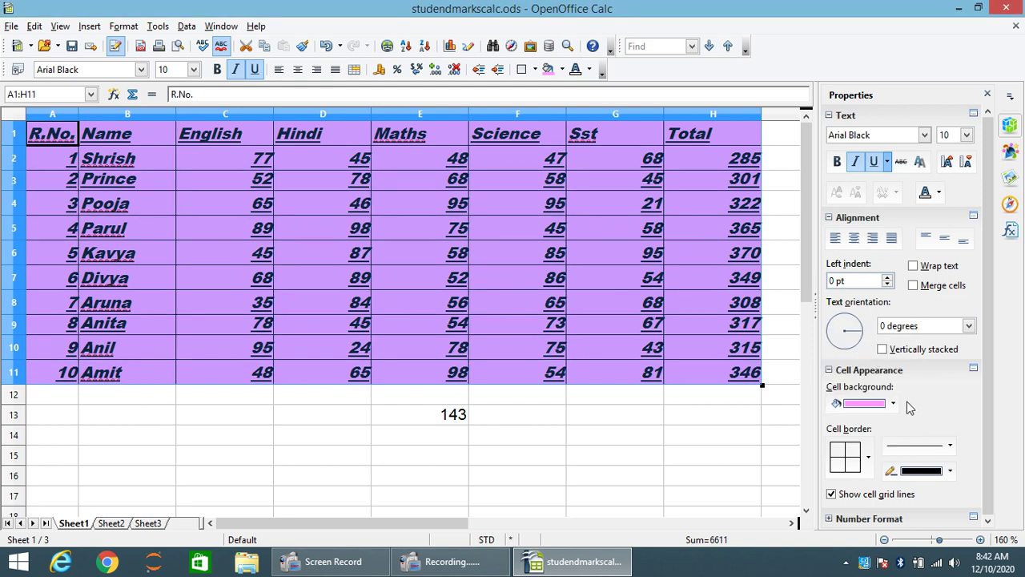
click(868, 463)
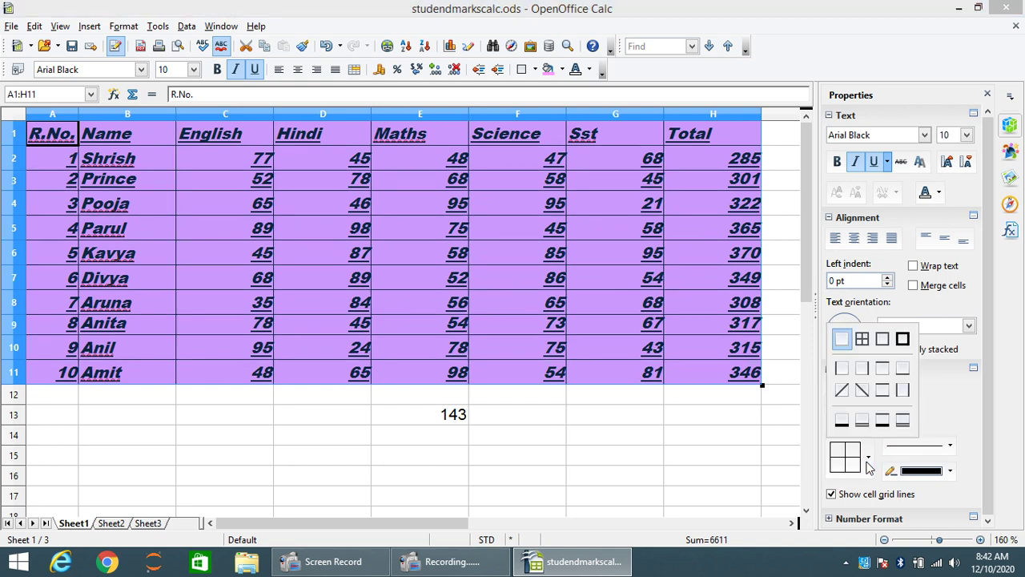
click(903, 339)
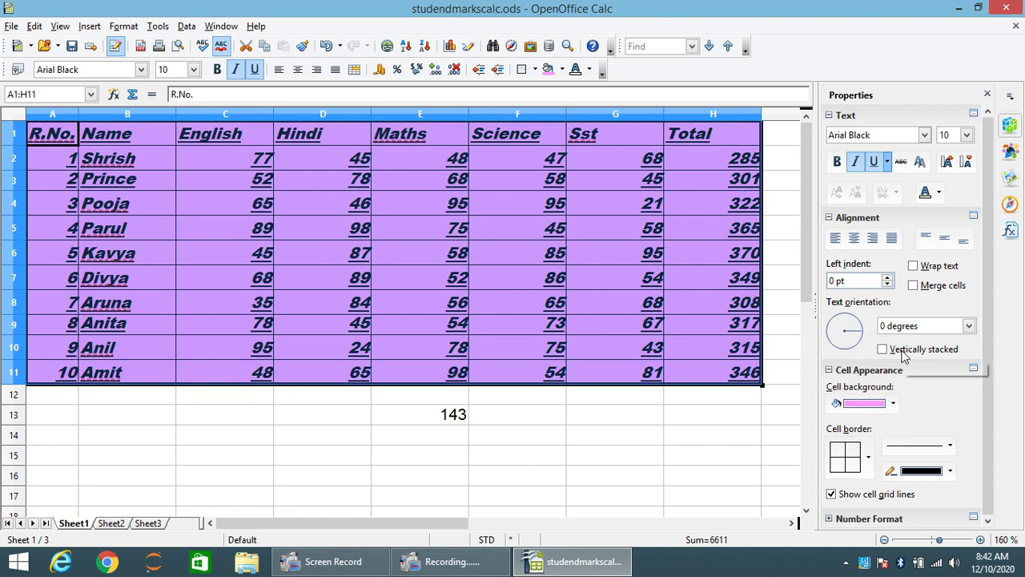
- Set the border line style of the marks table to the 2.60pt double line
click(951, 446)
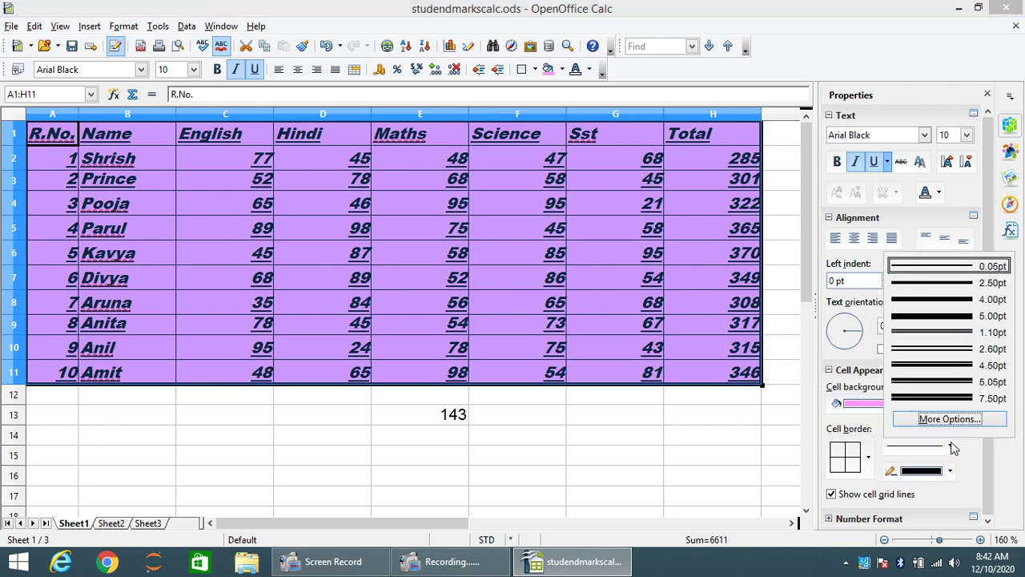
click(944, 347)
click(529, 282)
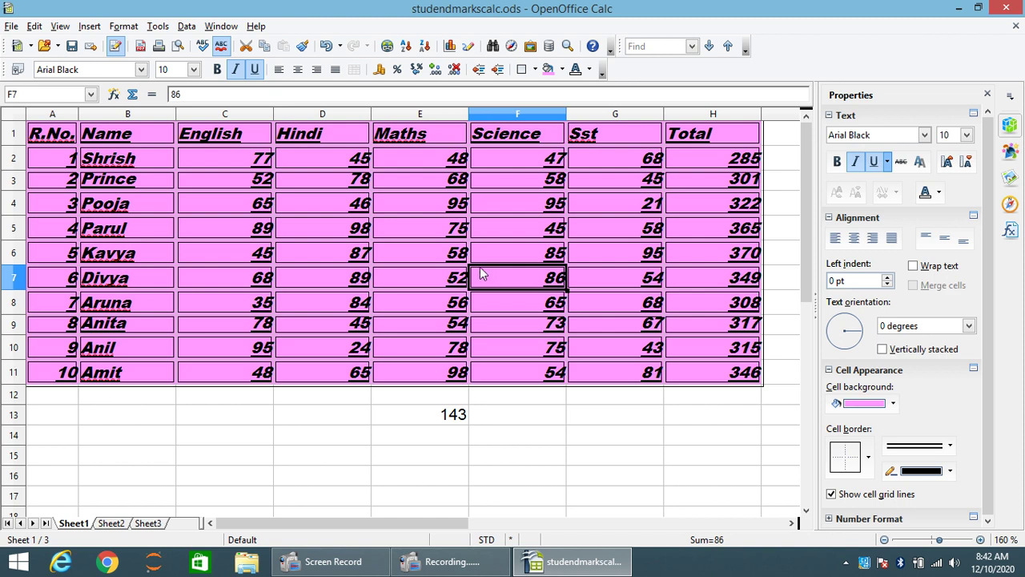
- Change the border line color of the marks table A1:H11 to blue
drag(707, 369, 48, 133)
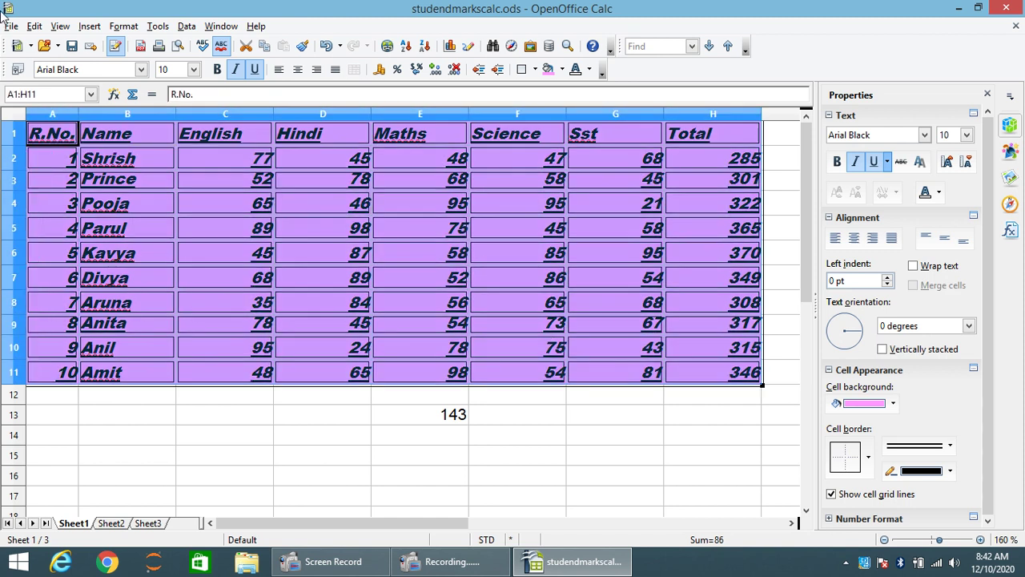
click(950, 470)
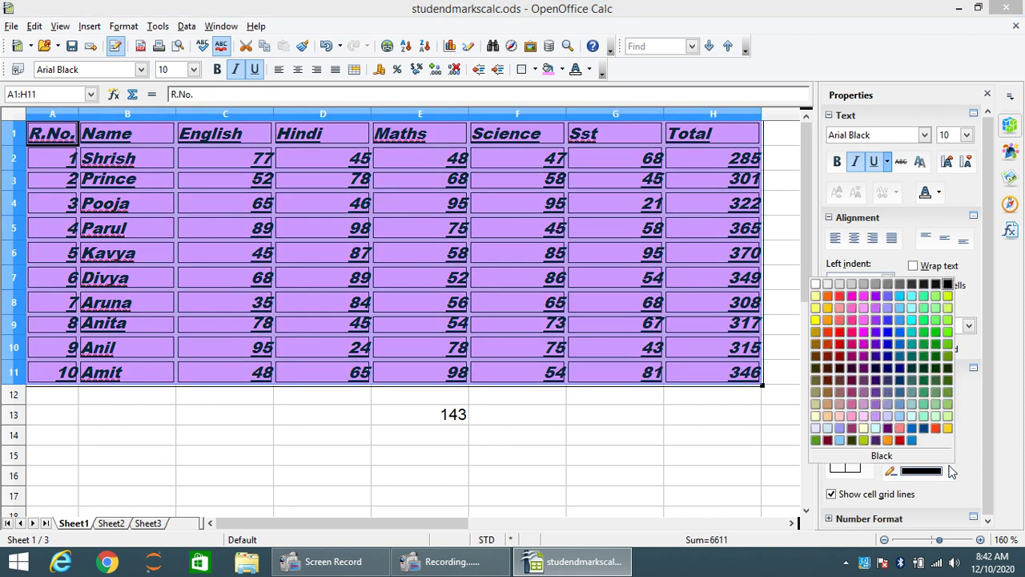
click(889, 337)
click(631, 260)
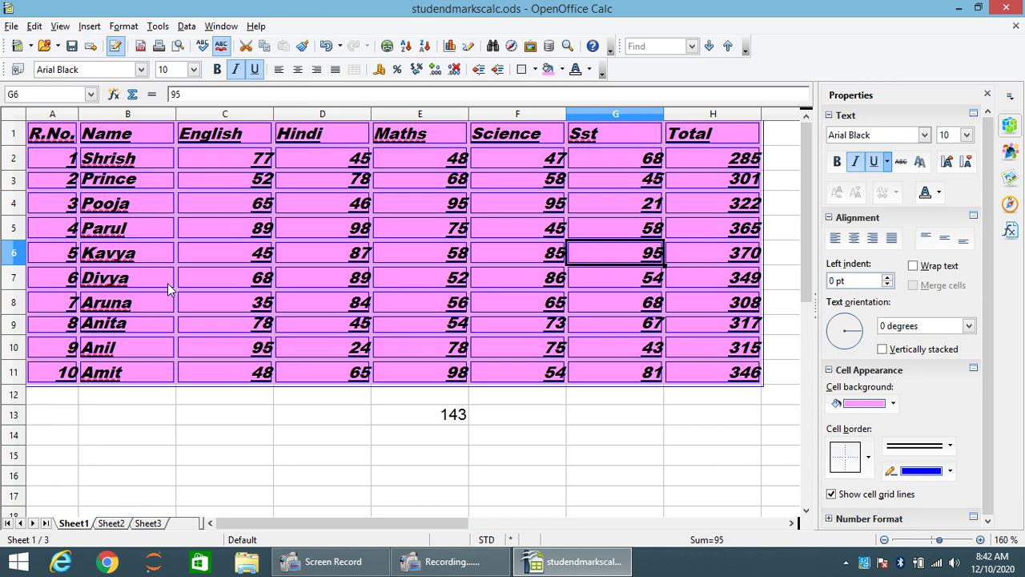
- Open the print settings for the formatted marks sheet
click(118, 253)
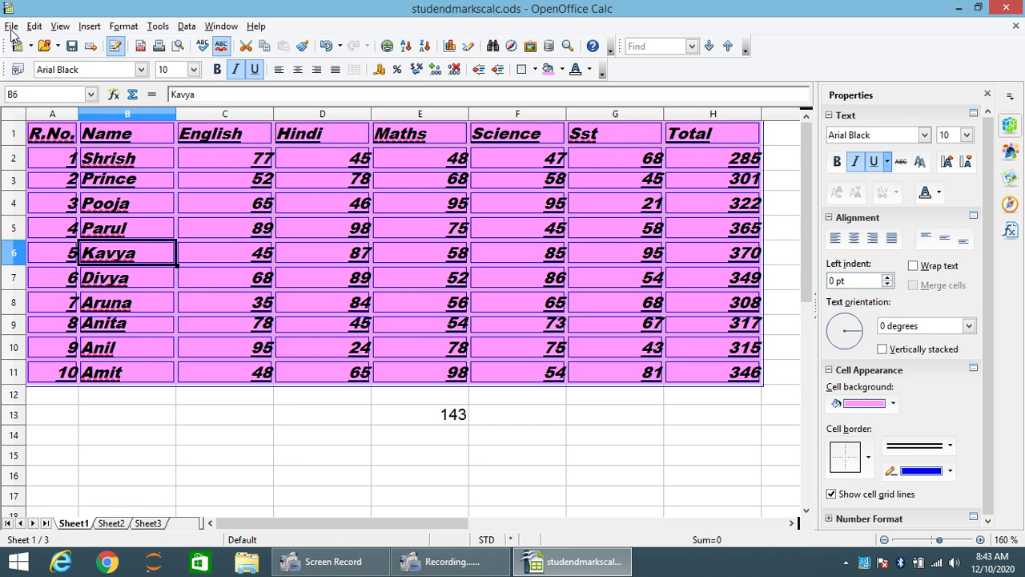
key(ctrl+p)
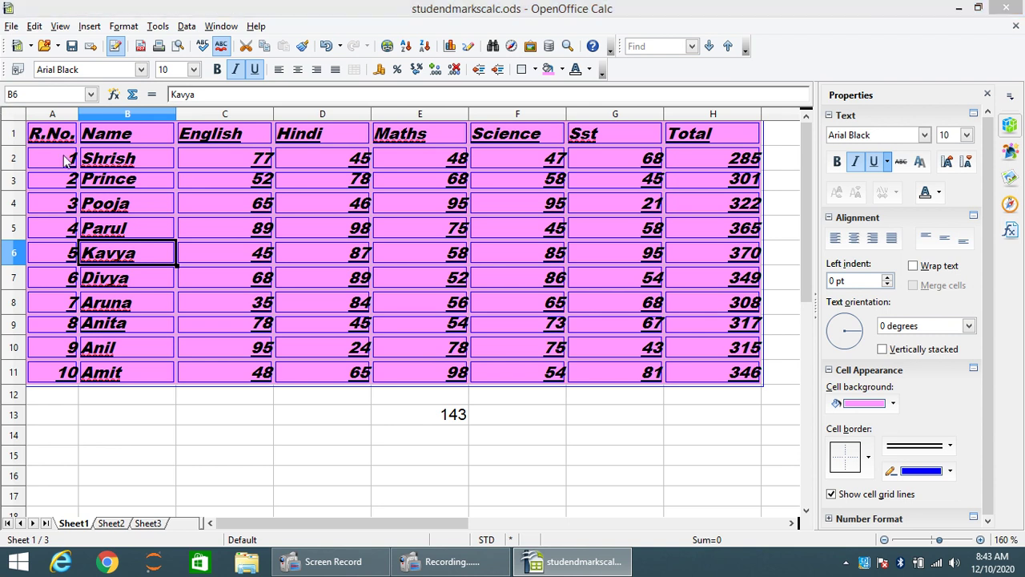